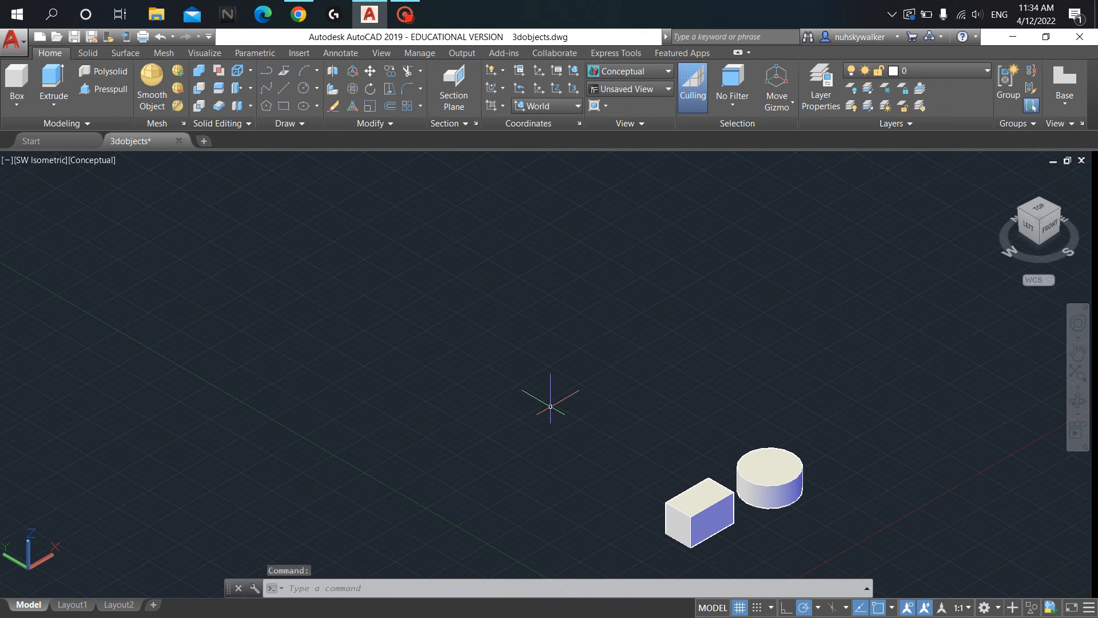
{"action": "middle_click_drag", "start_coordinate": [475, 334], "coordinate": [418, 395]}
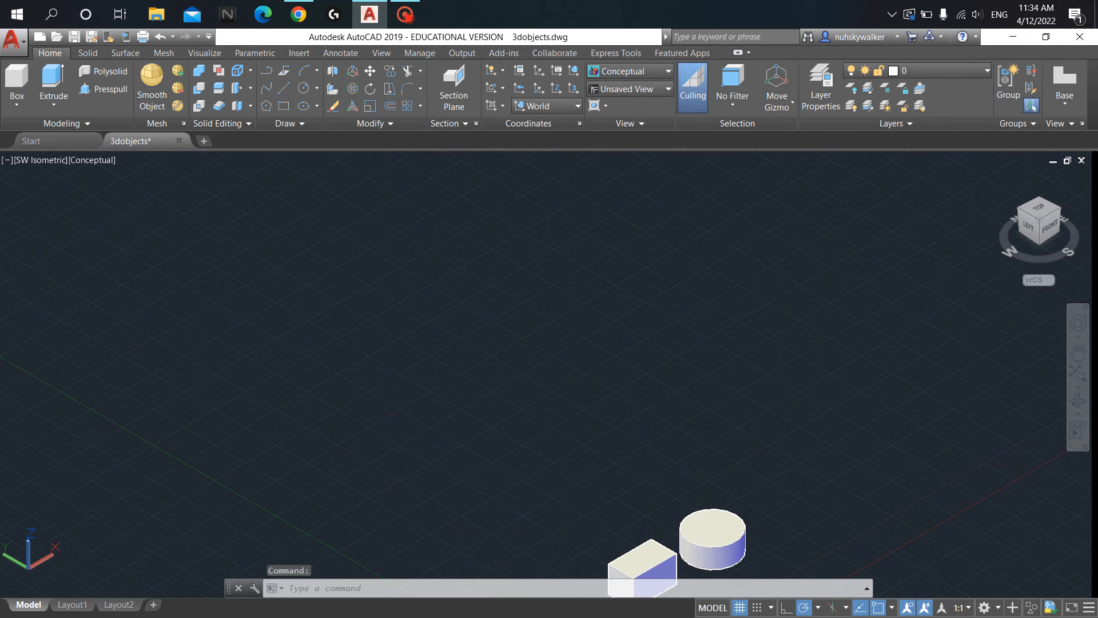
{"action": "scroll", "coordinate": [418, 395], "scroll_direction": "up", "scroll_amount": 2}
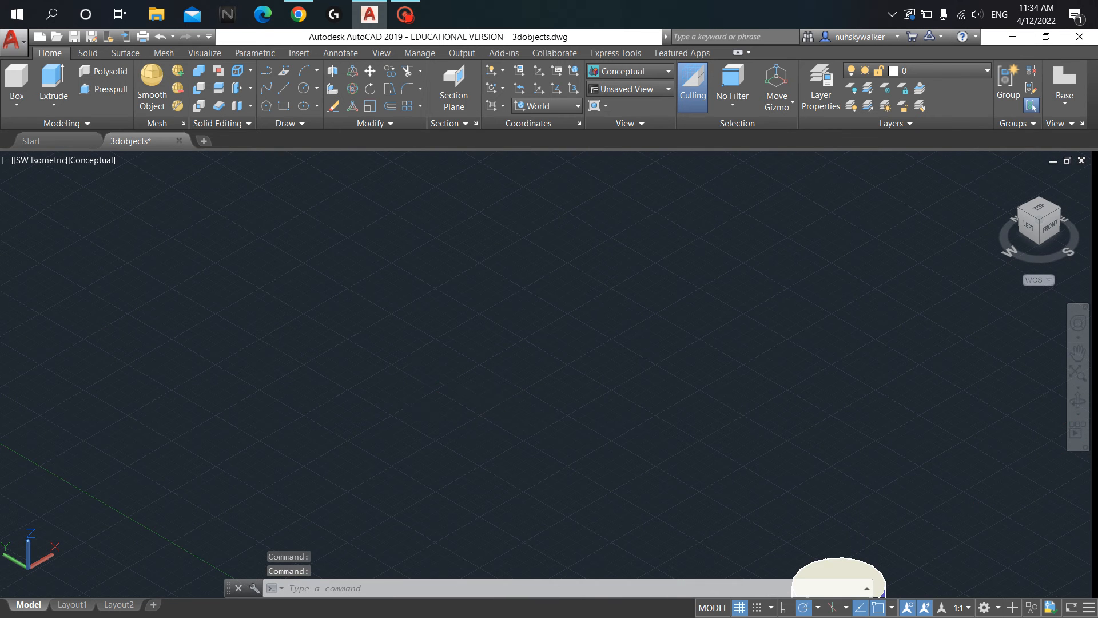
{"action": "scroll", "coordinate": [336, 350], "scroll_direction": "down", "scroll_amount": 5}
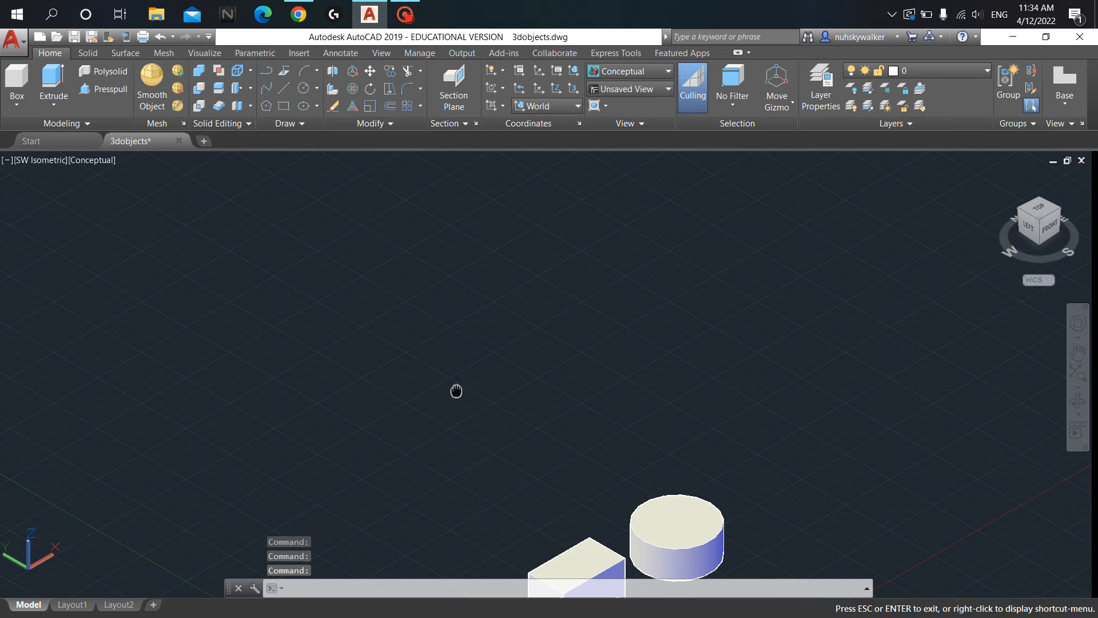
{"action": "left_click_drag", "start_coordinate": [456, 391], "coordinate": [539, 337]}
{"action": "key", "text": "Escape"}
{"action": "scroll", "coordinate": [446, 335], "scroll_direction": "down", "scroll_amount": 1}
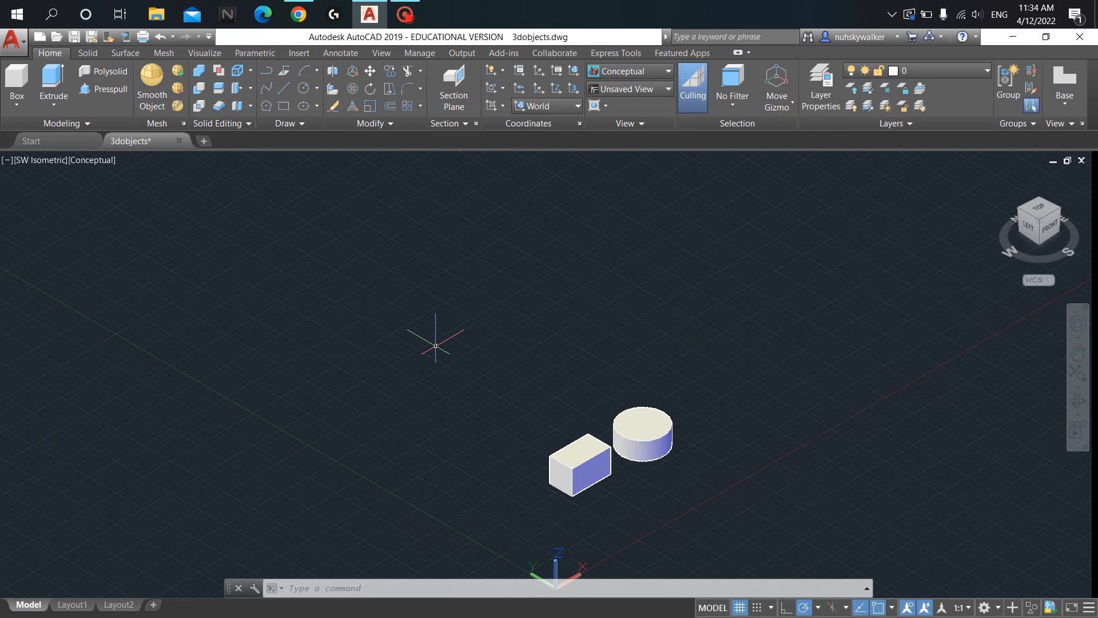
{"action": "scroll", "coordinate": [435, 346], "scroll_direction": "up", "scroll_amount": 2}
{"action": "middle_click_drag", "start_coordinate": [435, 346], "coordinate": [286, 483]}
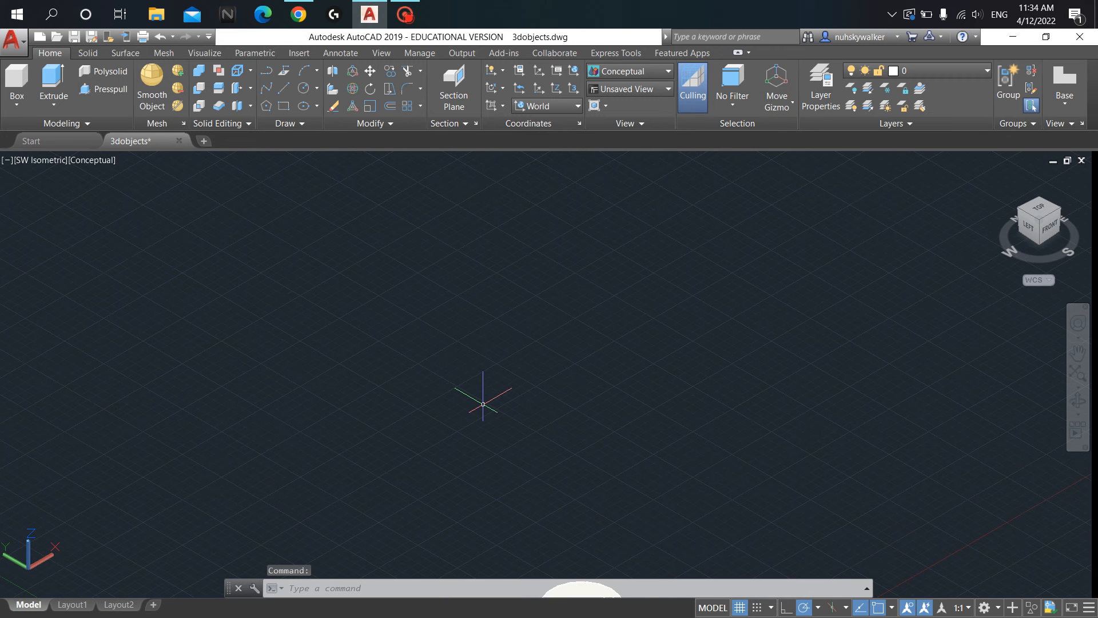
{"action": "scroll", "coordinate": [483, 404], "scroll_direction": "up", "scroll_amount": 2}
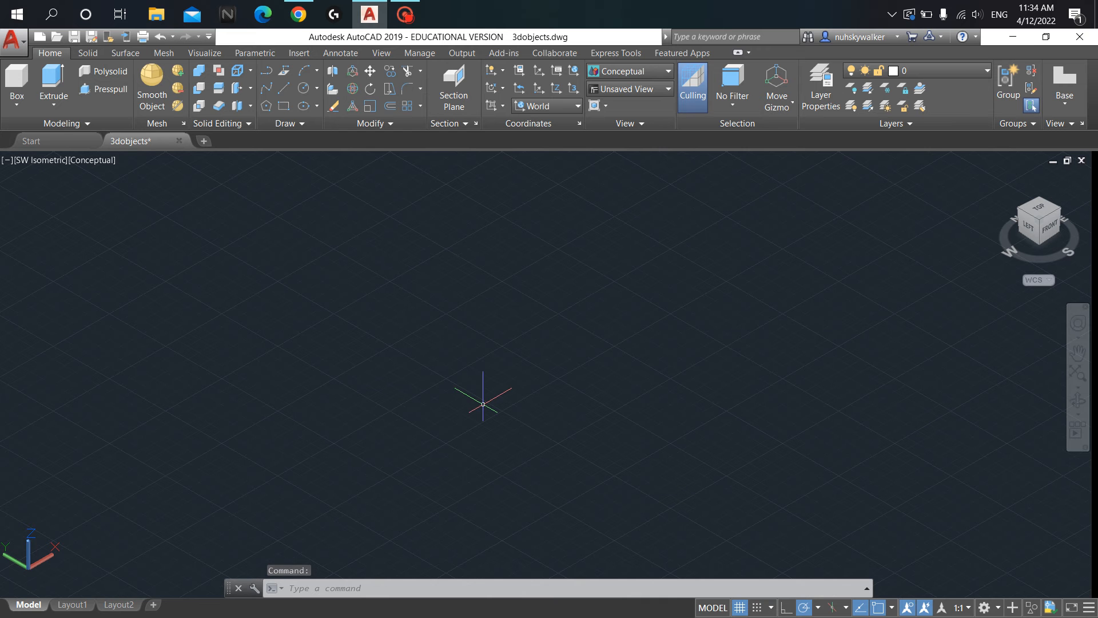
{"action": "middle_click_drag", "start_coordinate": [483, 404], "coordinate": [551, 337]}
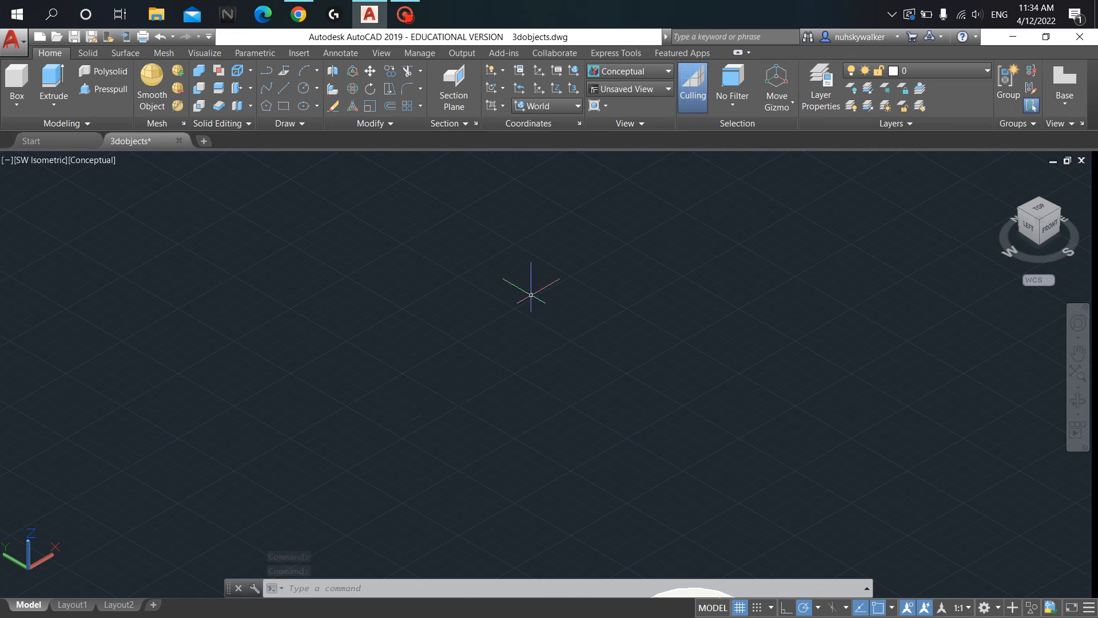
Step: Switch the model to the Front view and show an empty area away from the existing box and cylinder
{"action": "left_click", "coordinate": [39, 160]}
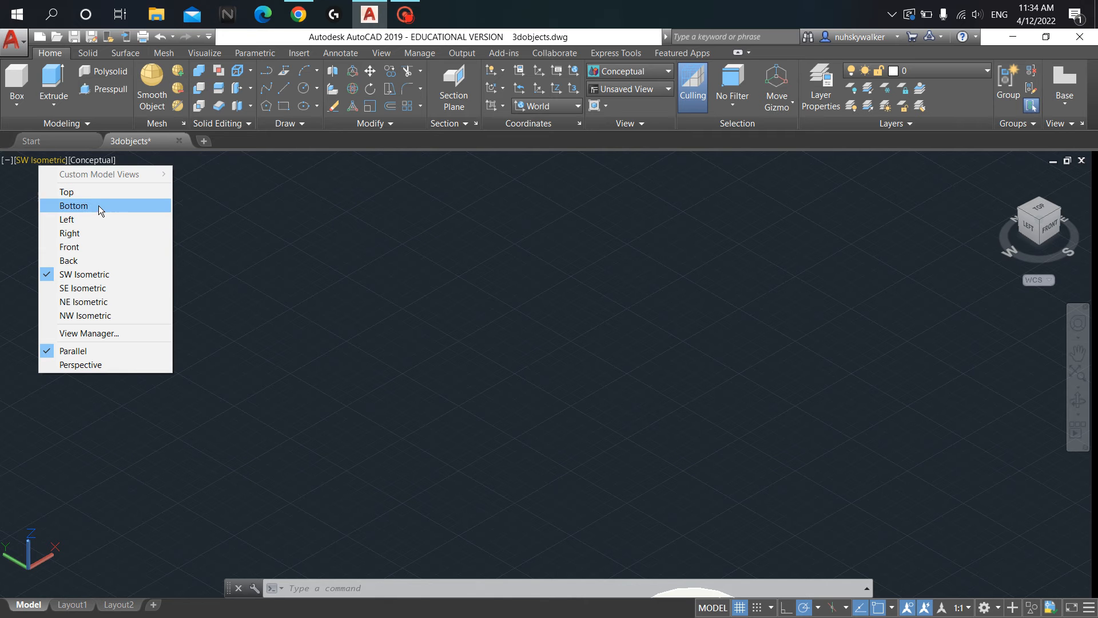
{"action": "left_click", "coordinate": [98, 247]}
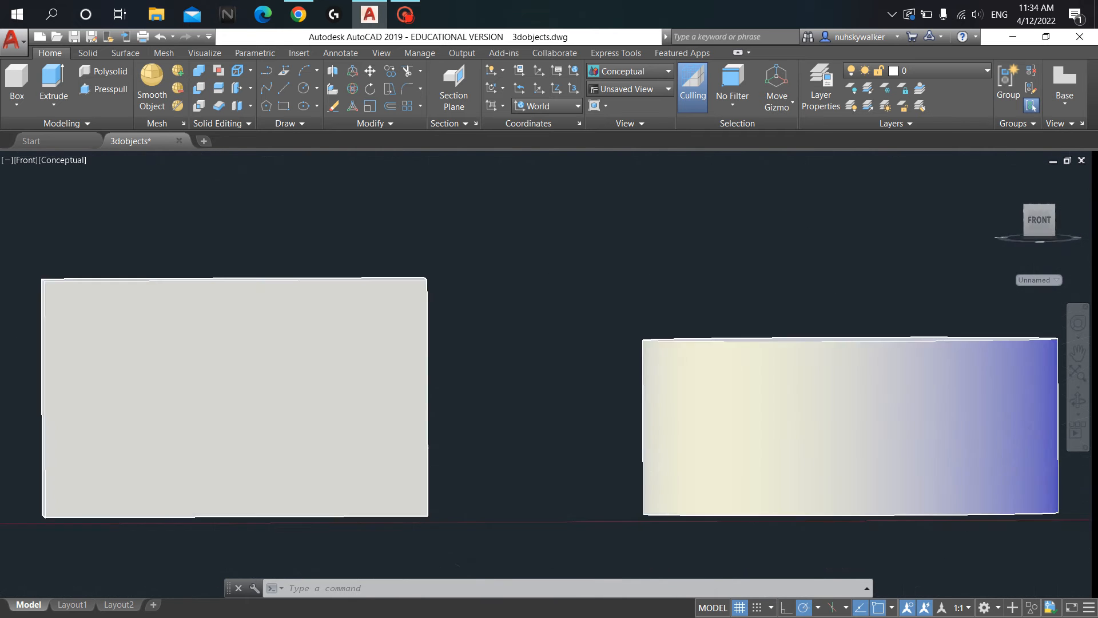
{"action": "scroll", "coordinate": [618, 296], "scroll_direction": "down", "scroll_amount": 4}
{"action": "middle_click_drag", "start_coordinate": [629, 258], "coordinate": [468, 492]}
{"action": "middle_click_drag", "start_coordinate": [547, 368], "coordinate": [492, 436]}
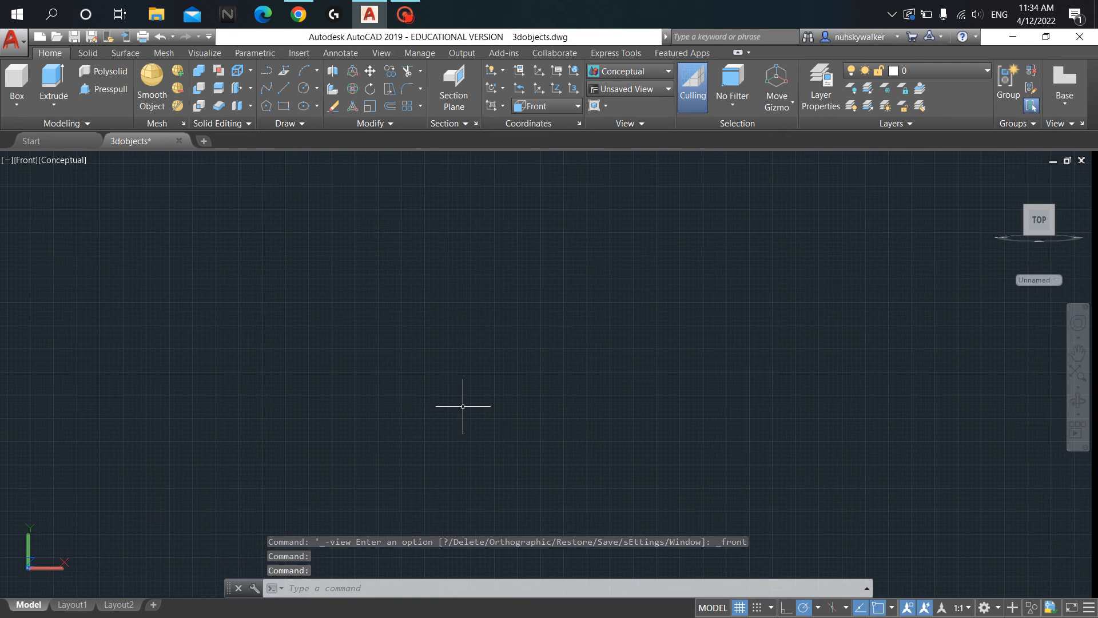
{"action": "middle_click_drag", "start_coordinate": [458, 399], "coordinate": [423, 427]}
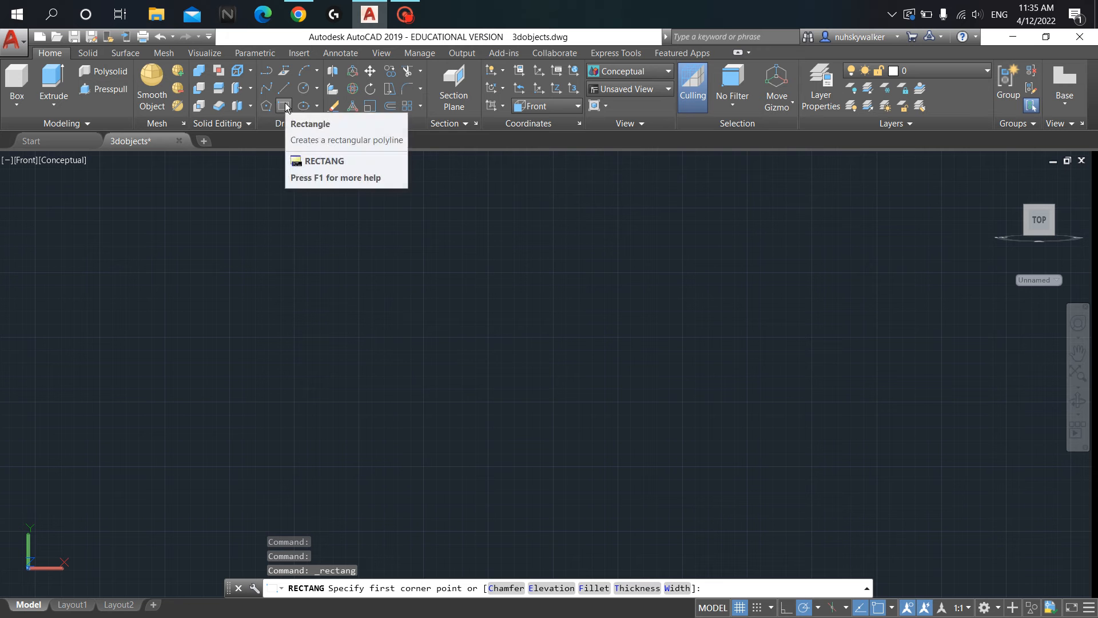
Step: Draw a horizontal rectangle in the empty area of the Front view, about two and a half times as wide as tall
{"action": "left_click", "coordinate": [366, 214]}
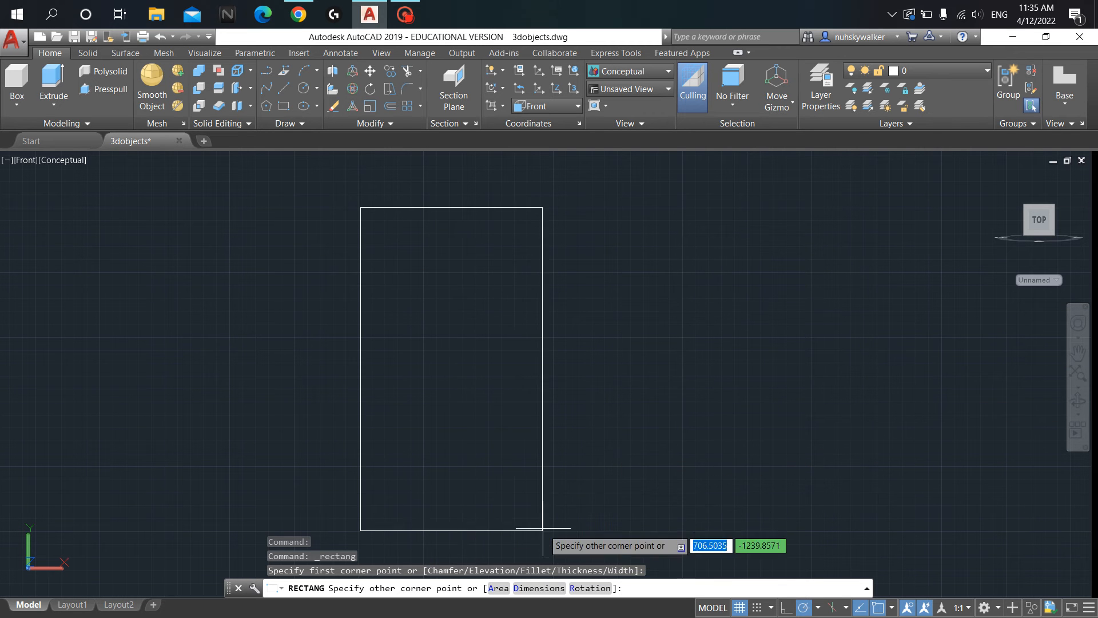
{"action": "left_click", "coordinate": [683, 335]}
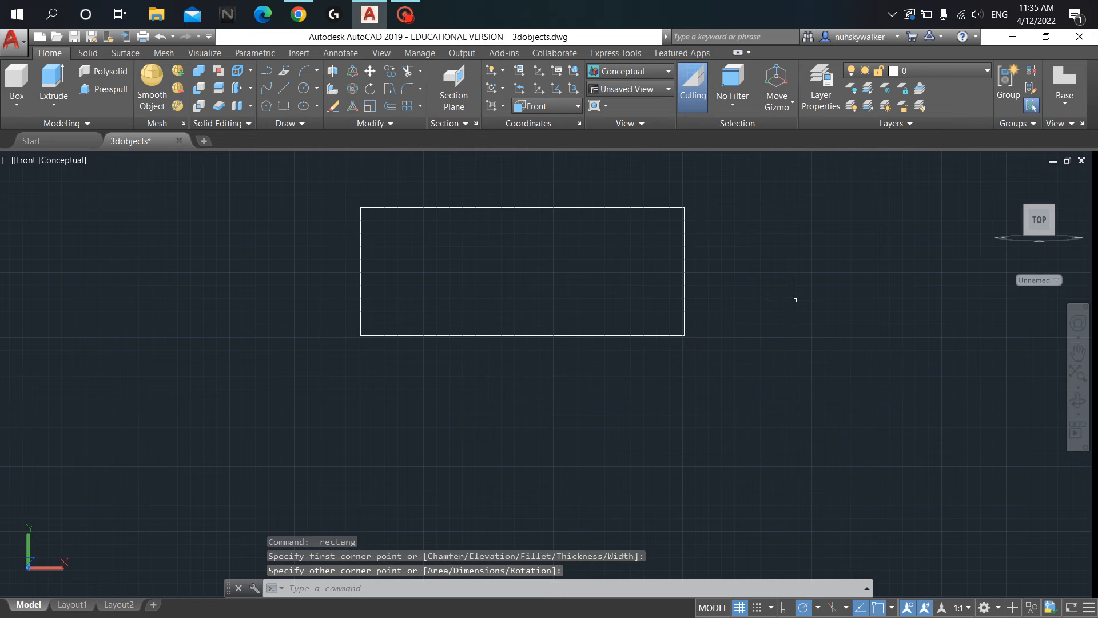
{"action": "middle_click_drag", "start_coordinate": [532, 294], "coordinate": [596, 346]}
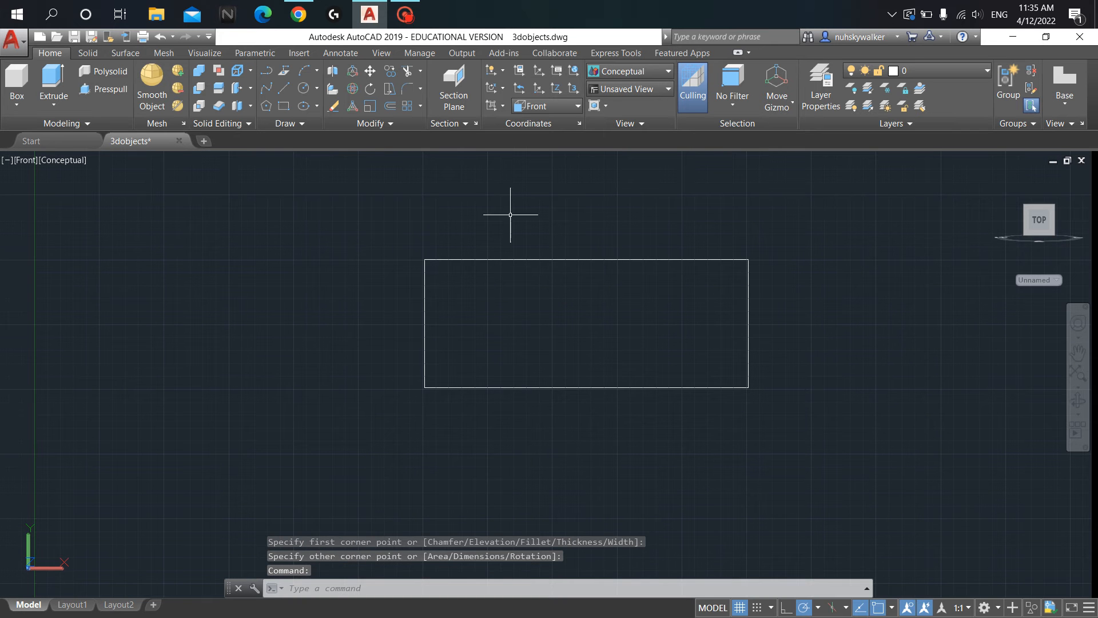
{"action": "middle_click_drag", "start_coordinate": [823, 297], "coordinate": [784, 307]}
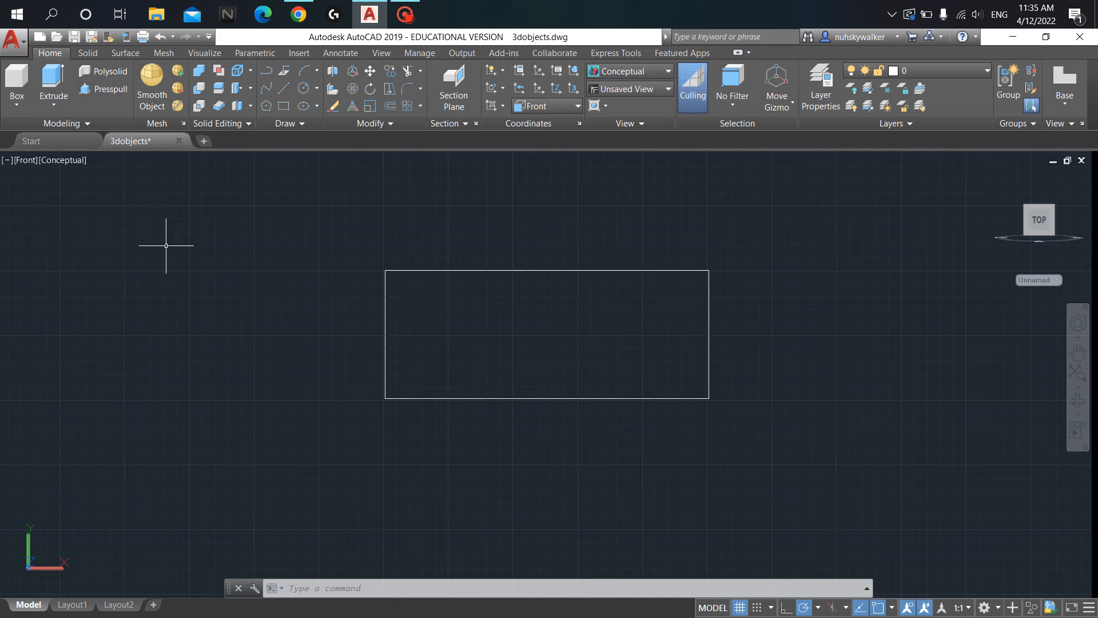
Step: Switch from the Front view to the SW Isometric view and bring the rectangle into view
{"action": "left_click", "coordinate": [26, 164]}
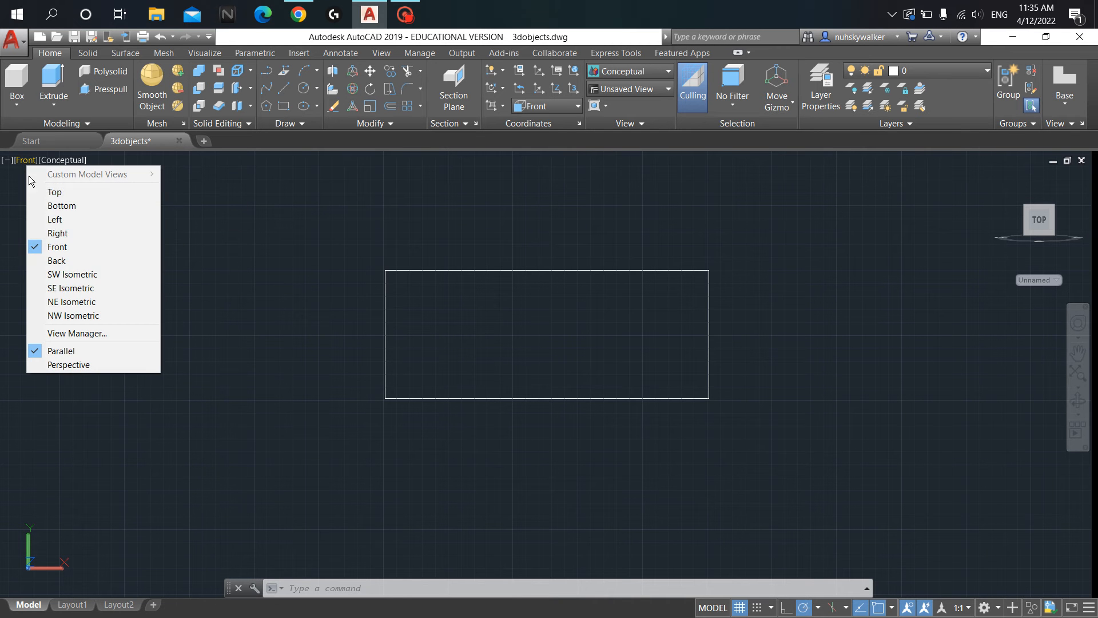
{"action": "left_click", "coordinate": [77, 275]}
{"action": "middle_click_drag", "start_coordinate": [547, 252], "coordinate": [417, 232]}
{"action": "scroll", "coordinate": [433, 303], "scroll_direction": "up", "scroll_amount": 2}
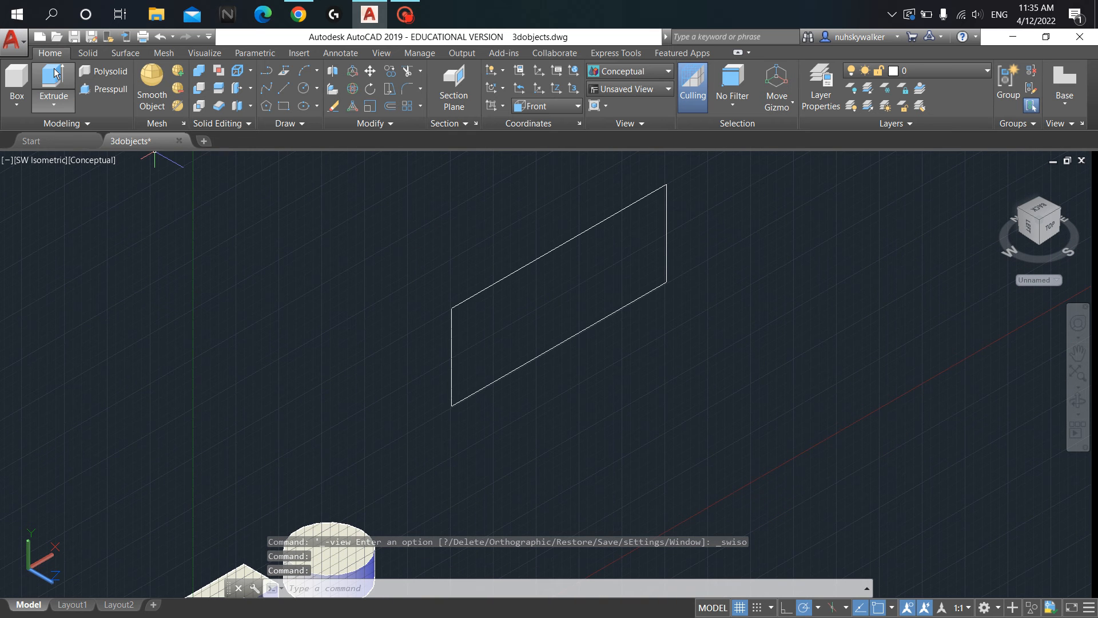
{"action": "left_click", "coordinate": [984, 608]}
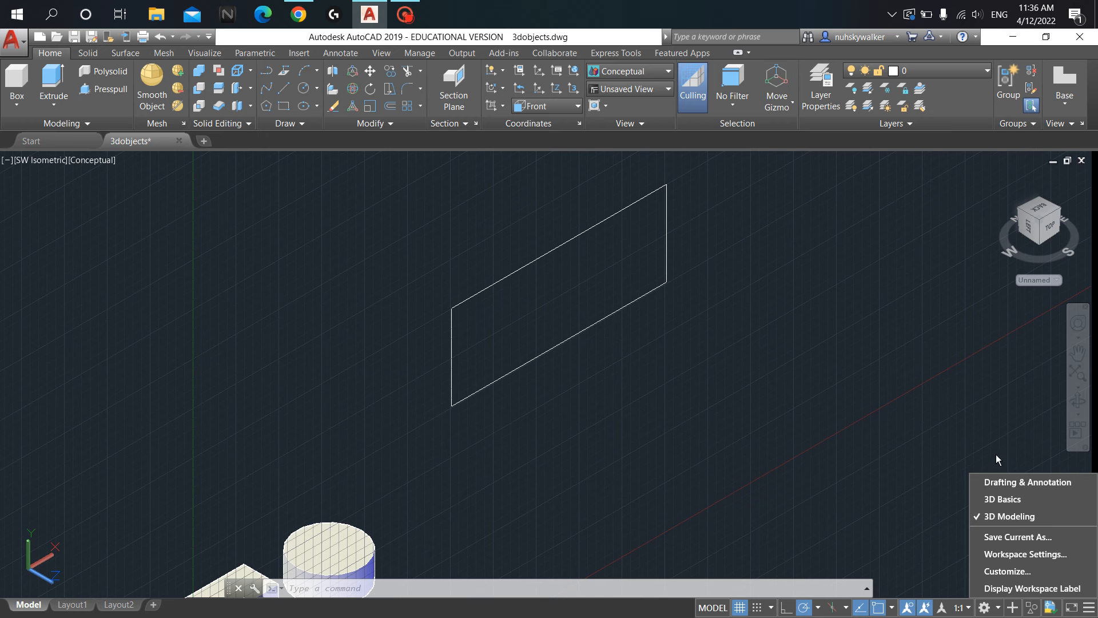
{"action": "left_click", "coordinate": [985, 607]}
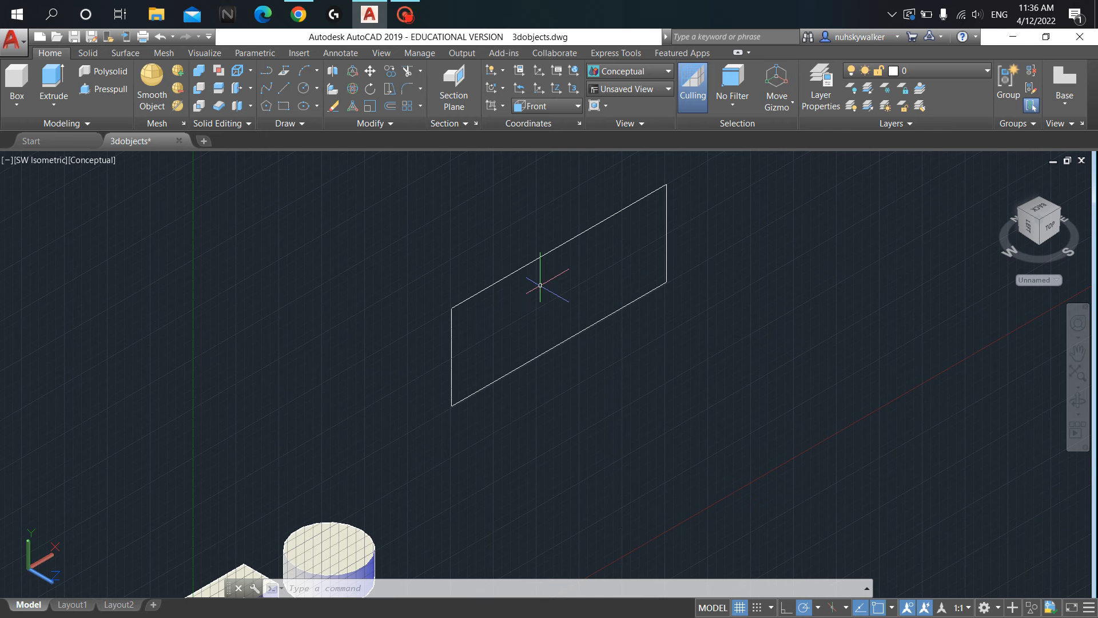
{"action": "middle_click_drag", "start_coordinate": [505, 229], "coordinate": [505, 270]}
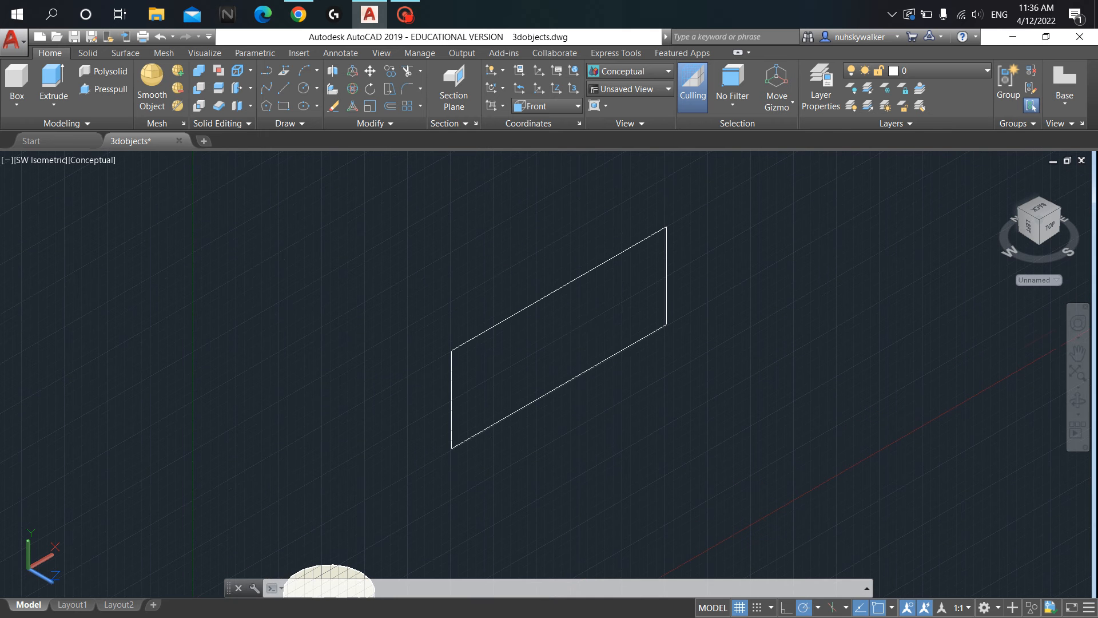
{"action": "left_click", "coordinate": [54, 106]}
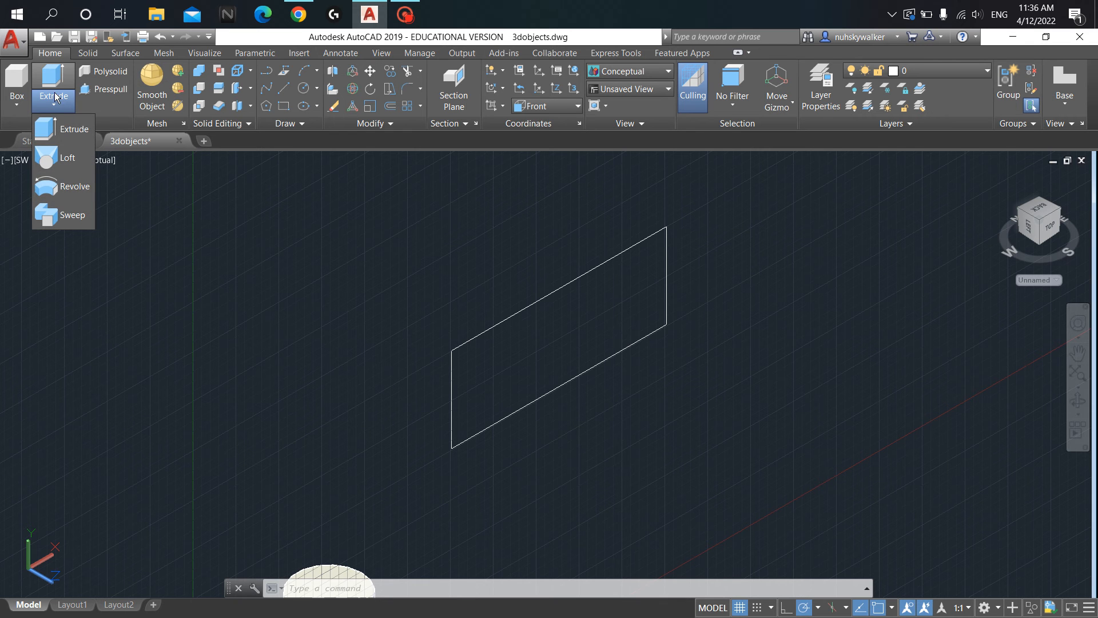
{"action": "left_click", "coordinate": [280, 244]}
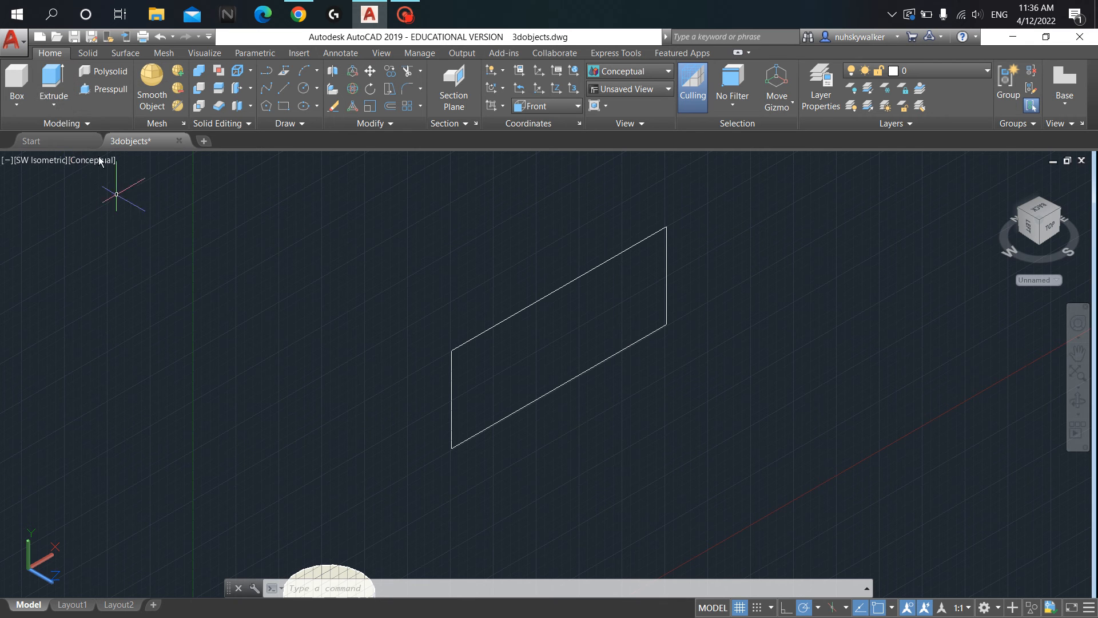
Step: Extrude the rectangle backward into a solid box, picking its depth freehand, and turn off the grid display
{"action": "left_click", "coordinate": [59, 82]}
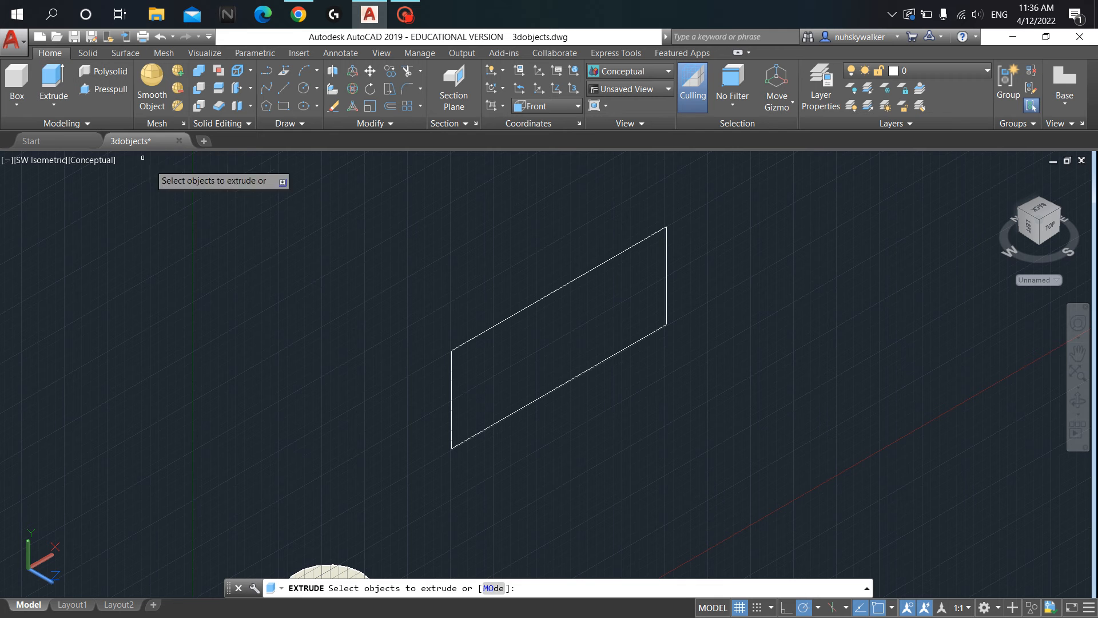
{"action": "left_click", "coordinate": [477, 336]}
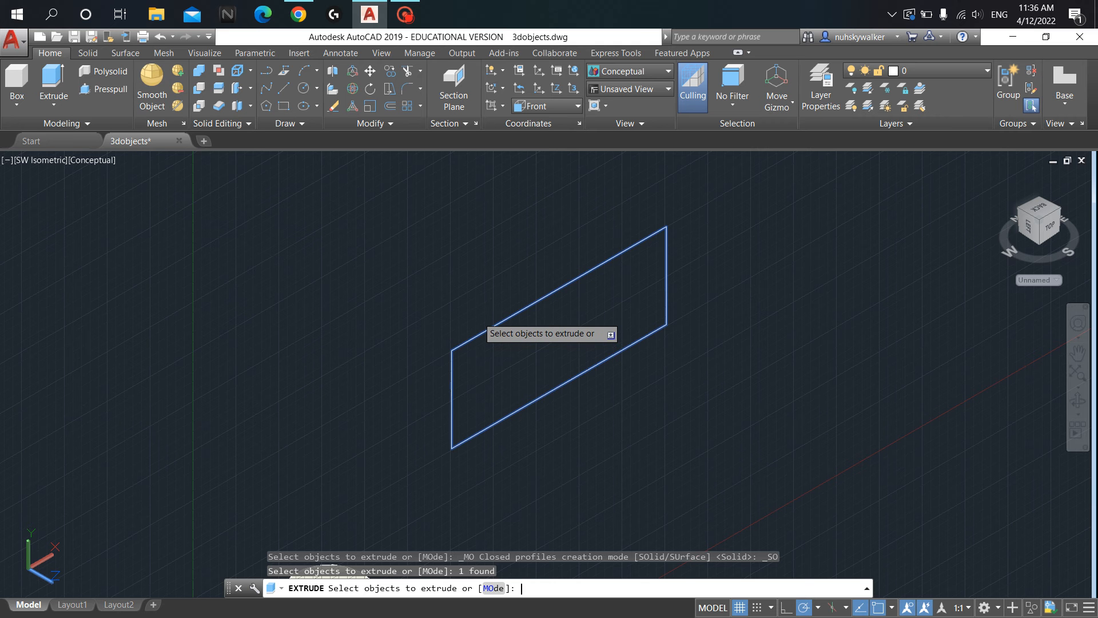
{"action": "key", "text": "Return"}
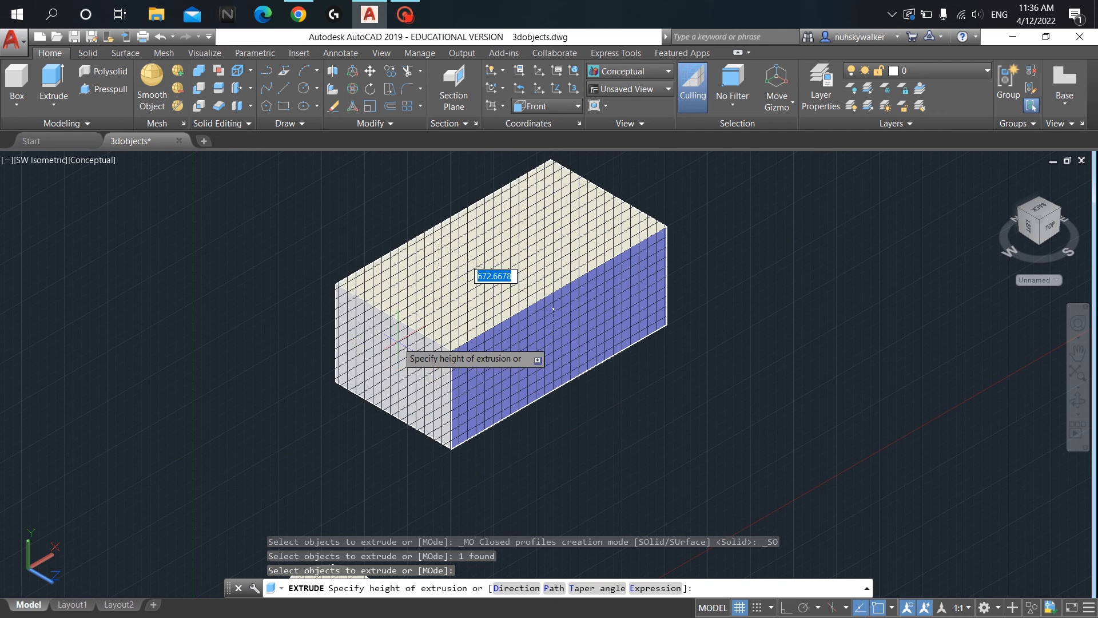
{"action": "left_click", "coordinate": [409, 362]}
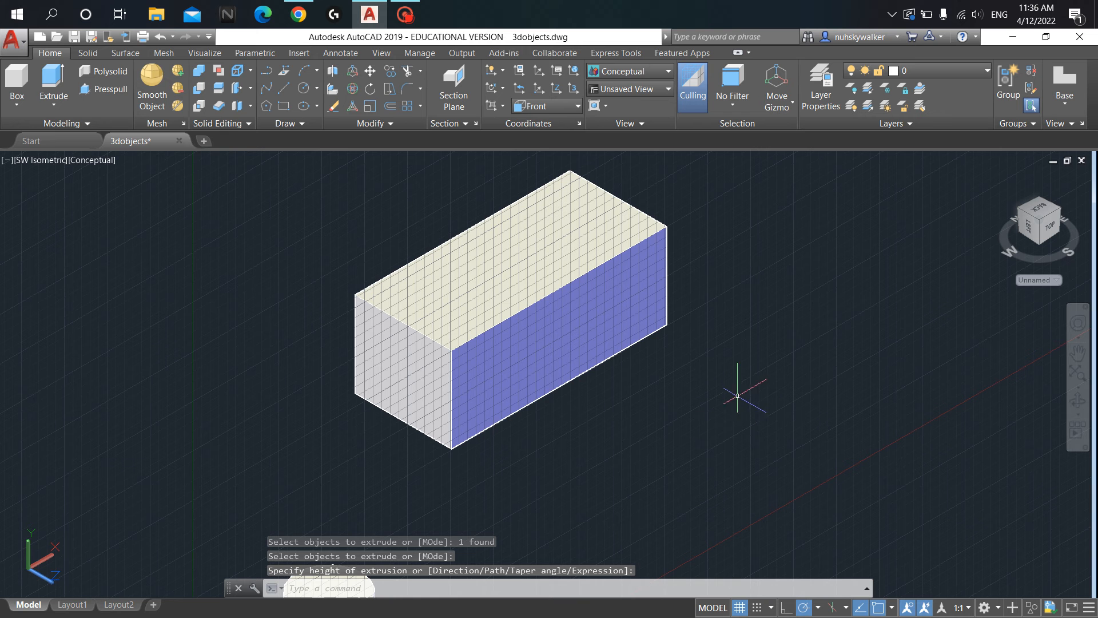
{"action": "left_click", "coordinate": [739, 607]}
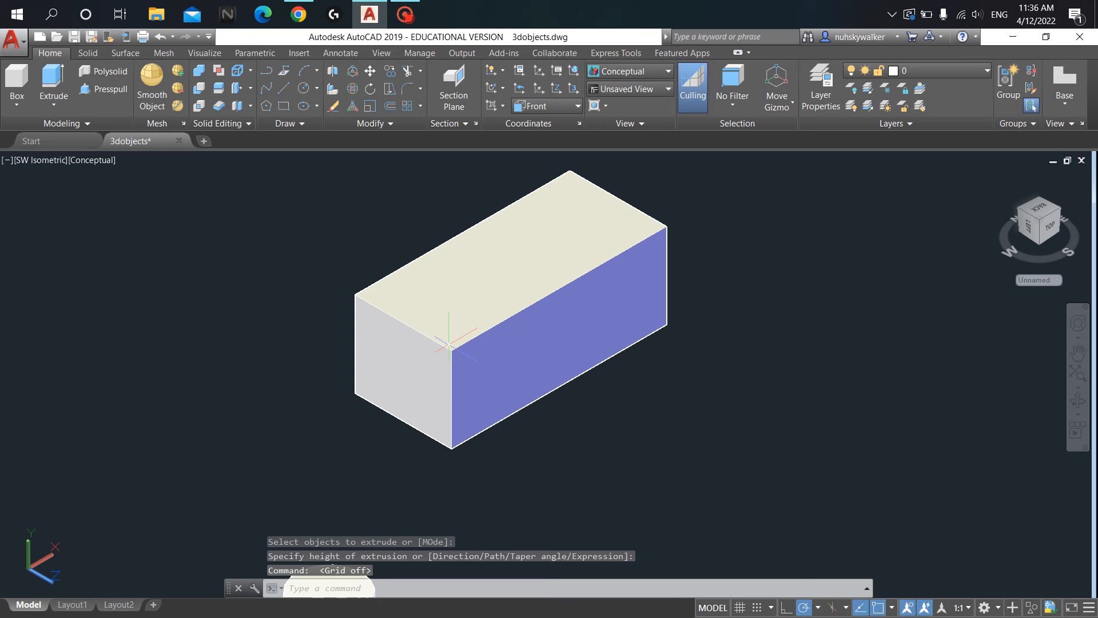
{"action": "middle_click_drag", "start_coordinate": [808, 225], "coordinate": [841, 251]}
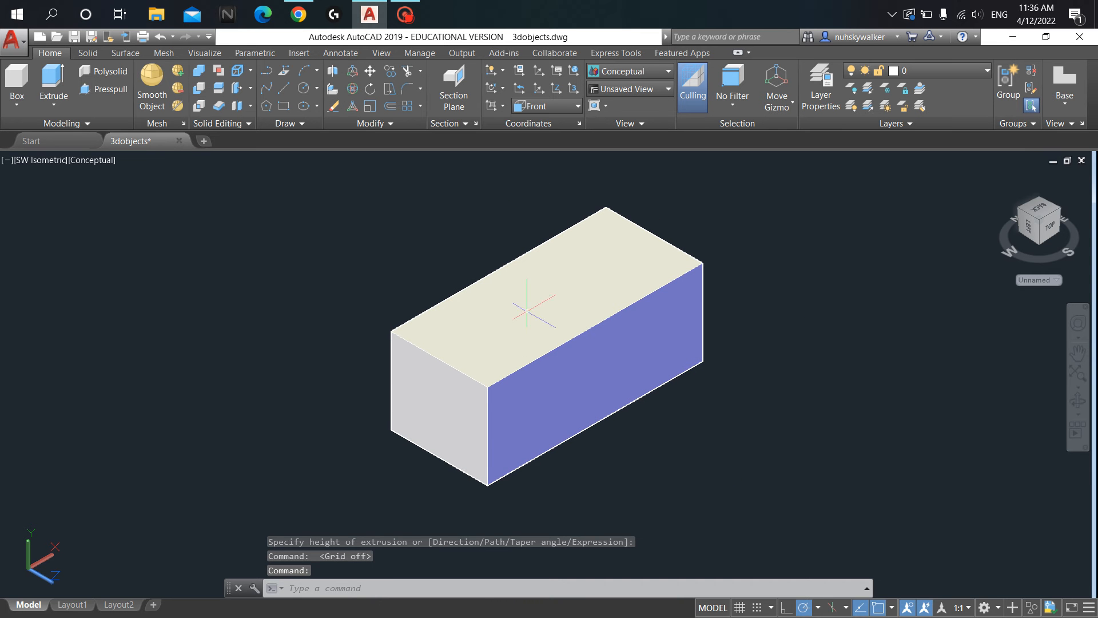
{"action": "scroll", "coordinate": [719, 391], "scroll_direction": "up", "scroll_amount": 3}
{"action": "scroll", "coordinate": [643, 412], "scroll_direction": "down", "scroll_amount": 2}
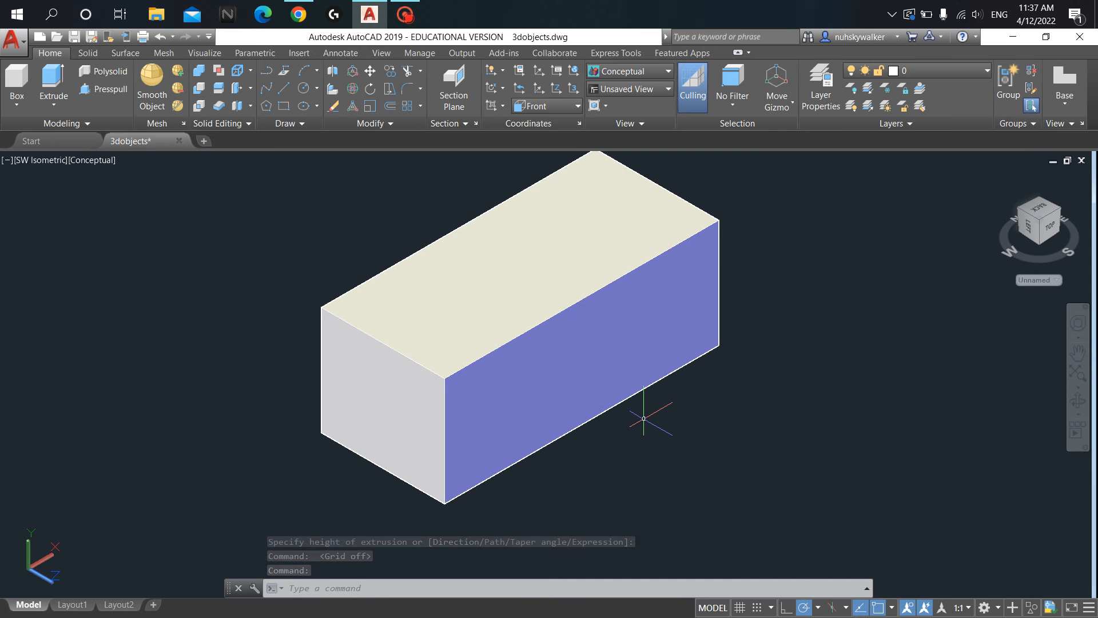
{"action": "scroll", "coordinate": [810, 273], "scroll_direction": "down", "scroll_amount": 2}
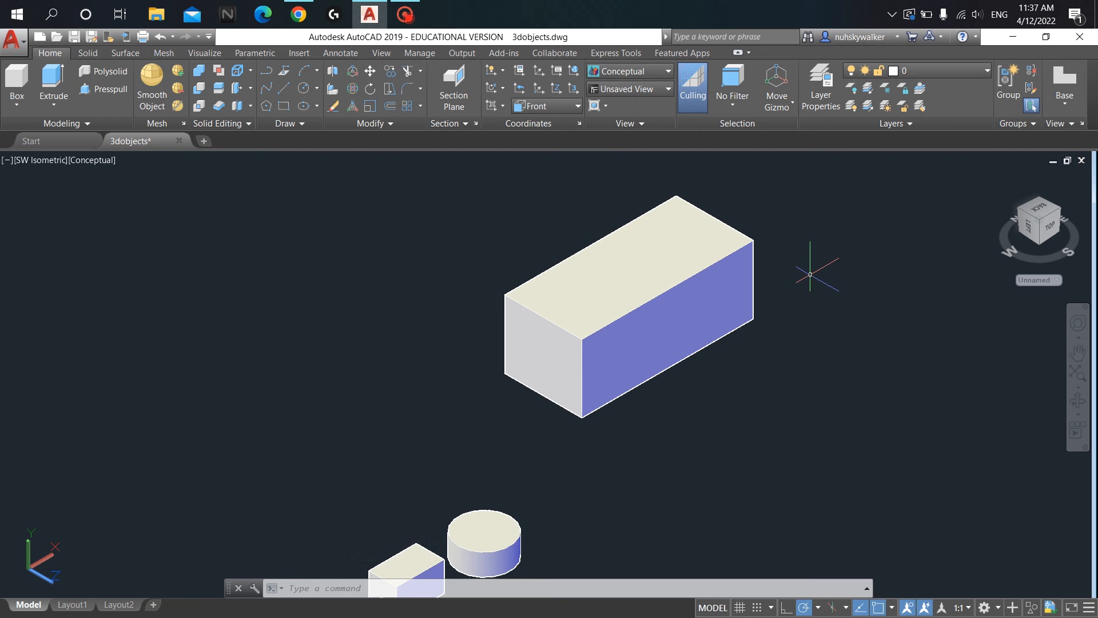
{"action": "middle_click_drag", "start_coordinate": [810, 274], "coordinate": [755, 311]}
{"action": "scroll", "coordinate": [635, 335], "scroll_direction": "up", "scroll_amount": 2}
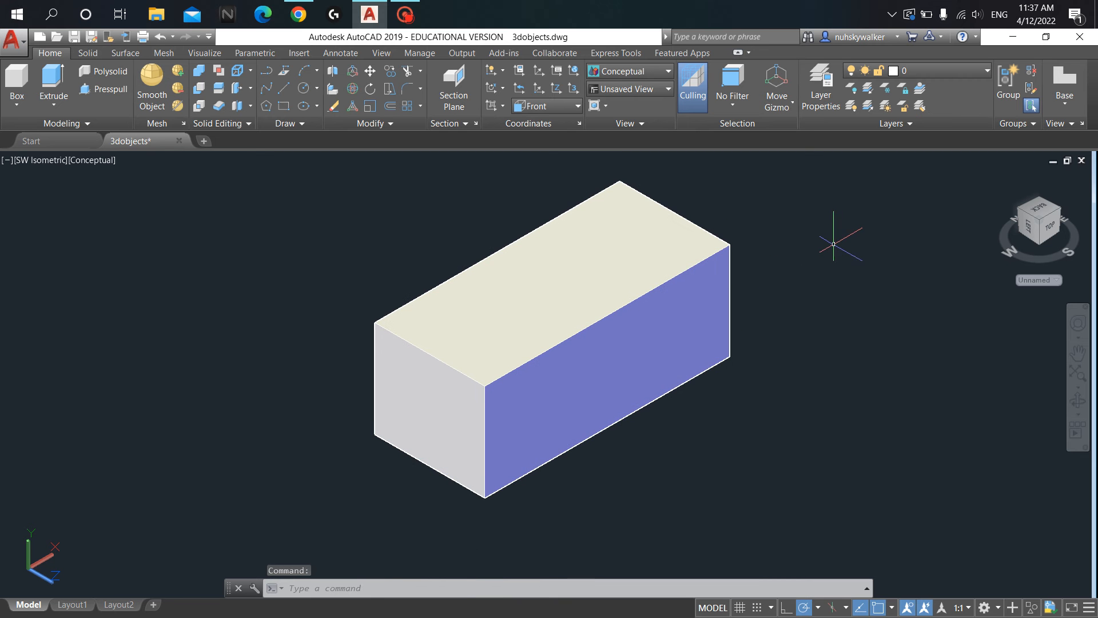
{"action": "middle_click_drag", "start_coordinate": [833, 244], "coordinate": [676, 284]}
{"action": "middle_click_drag", "start_coordinate": [681, 324], "coordinate": [757, 288]}
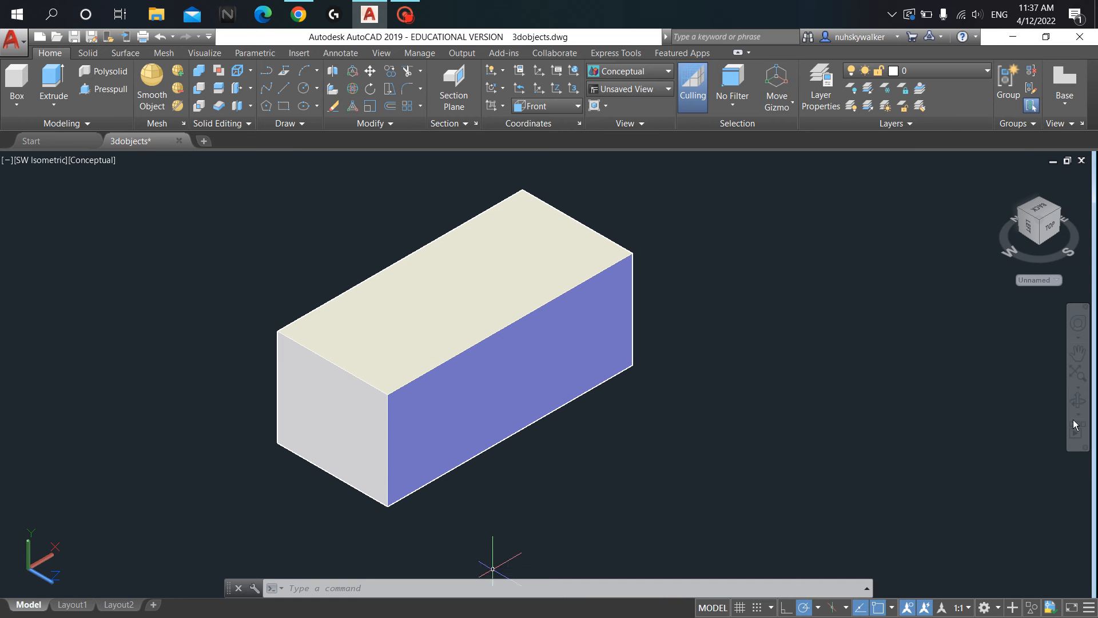
{"action": "left_click", "coordinate": [39, 160]}
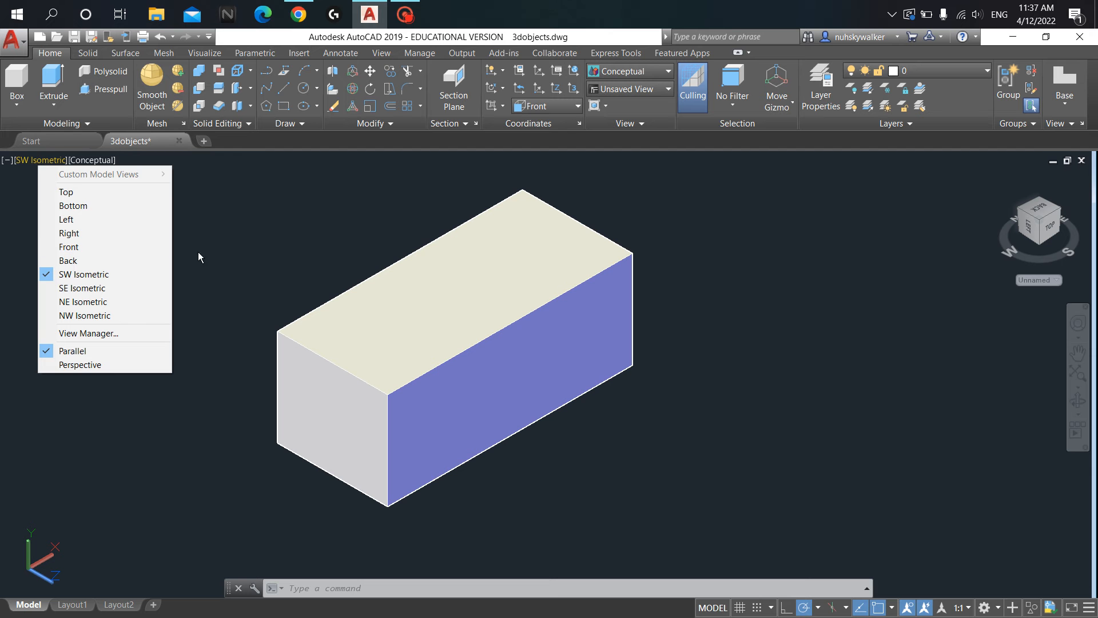
{"action": "left_click", "coordinate": [220, 232]}
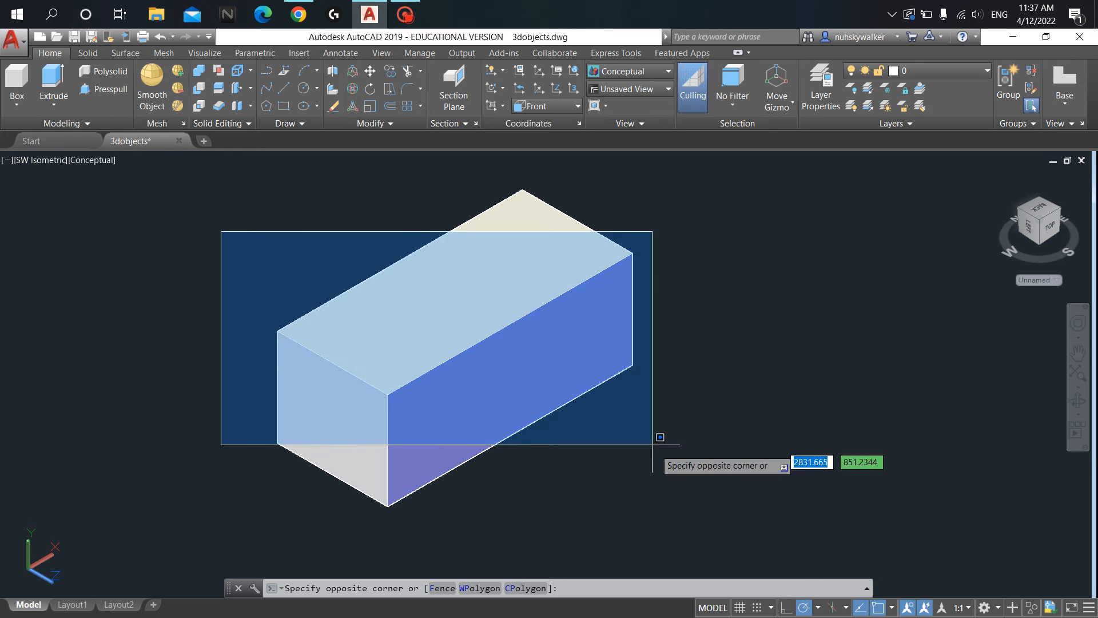
{"action": "left_click", "coordinate": [316, 309]}
Step: Switch the model to the Front view and bring an empty area clear of the existing solids into view
{"action": "left_click", "coordinate": [40, 162]}
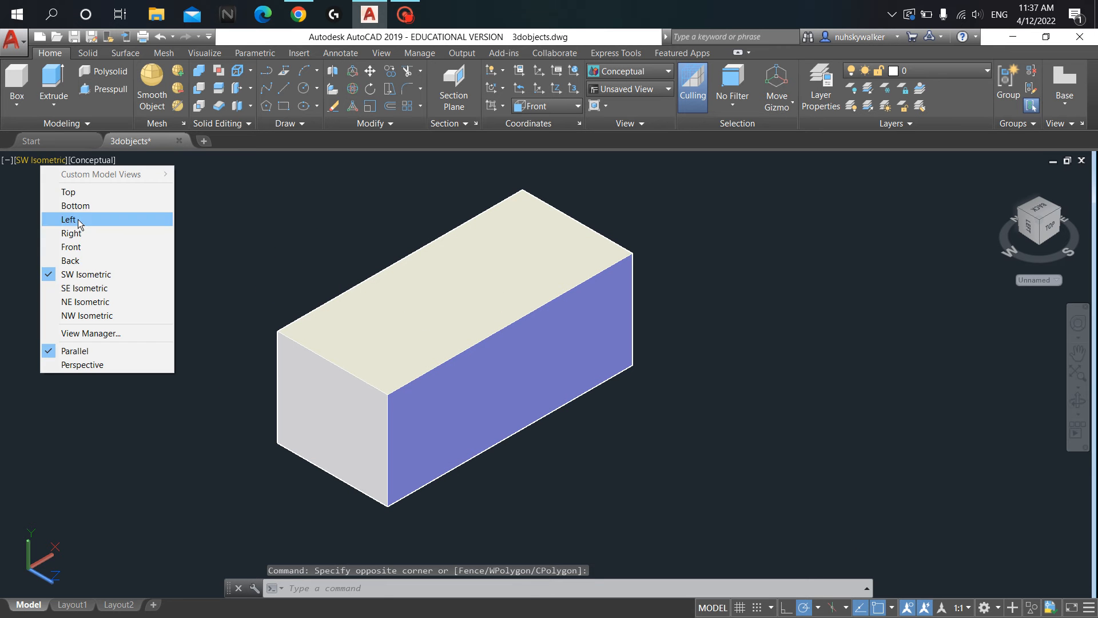
{"action": "left_click", "coordinate": [88, 247]}
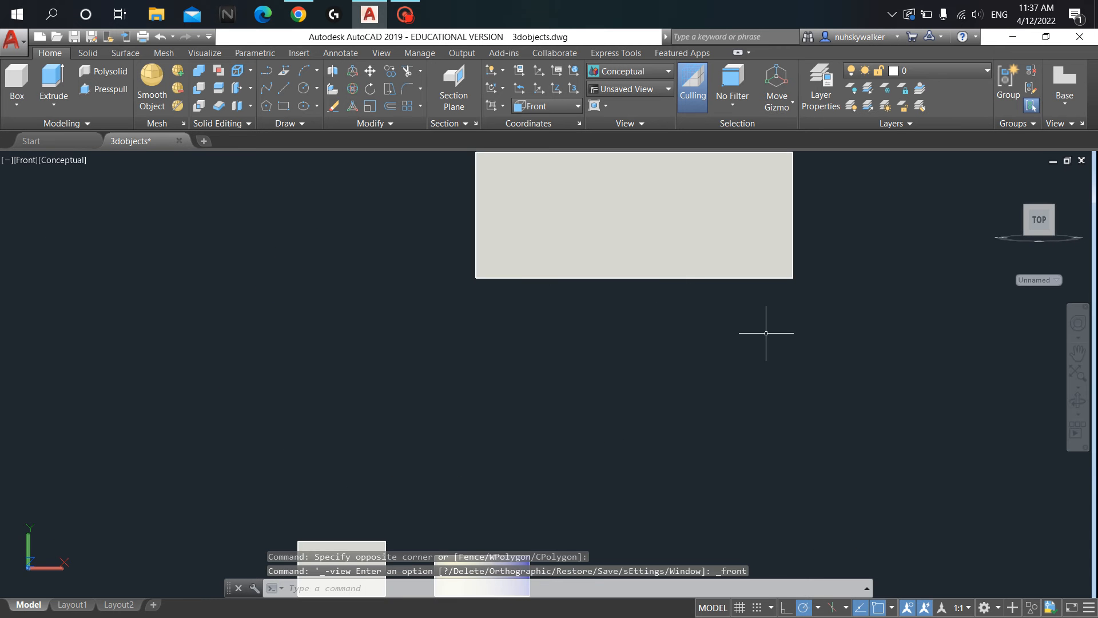
{"action": "middle_click_drag", "start_coordinate": [767, 326], "coordinate": [471, 452]}
{"action": "middle_click_drag", "start_coordinate": [779, 372], "coordinate": [311, 407]}
{"action": "middle_click_drag", "start_coordinate": [603, 338], "coordinate": [366, 366]}
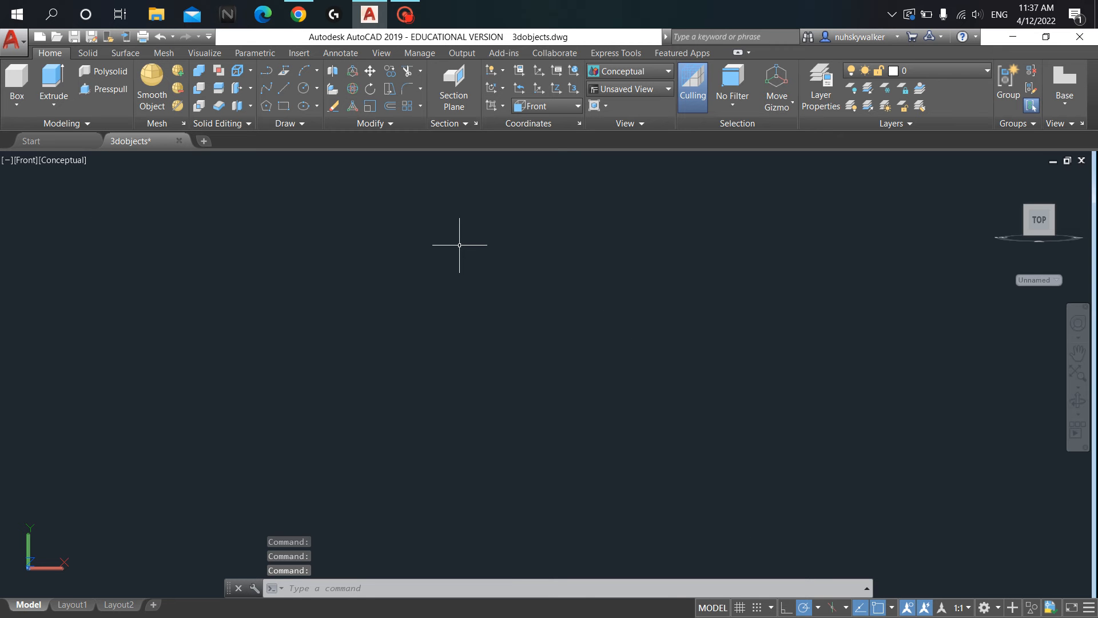
Step: Draw a circle with a radius of about 418 in the empty area of the Front view
{"action": "type", "text": "c"}
{"action": "key", "text": "Return"}
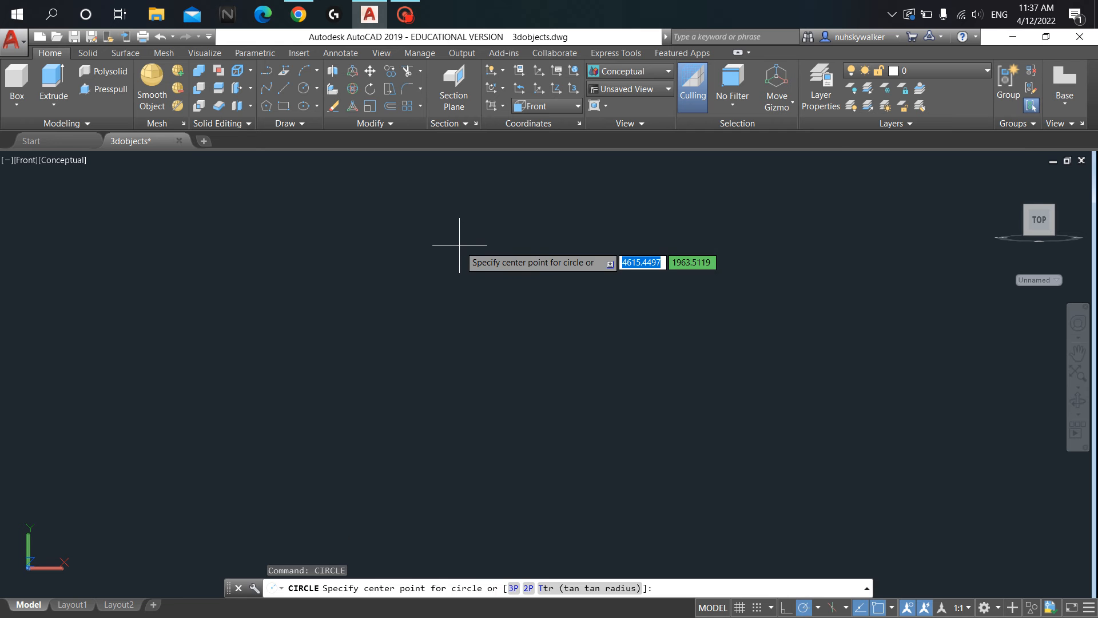
{"action": "left_click", "coordinate": [478, 303]}
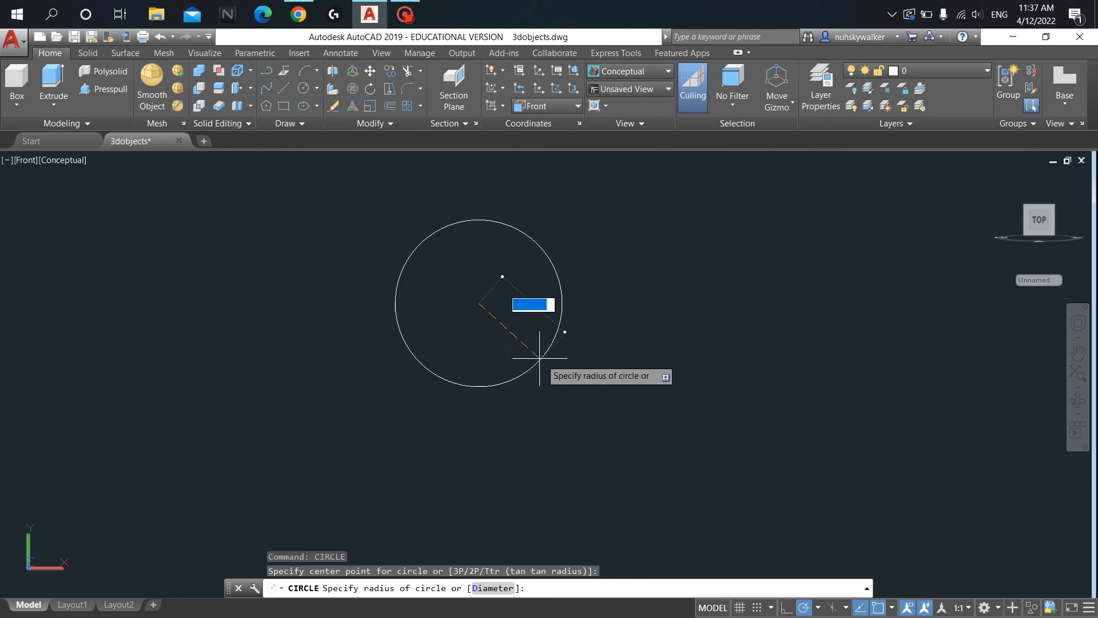
{"action": "left_click", "coordinate": [558, 373]}
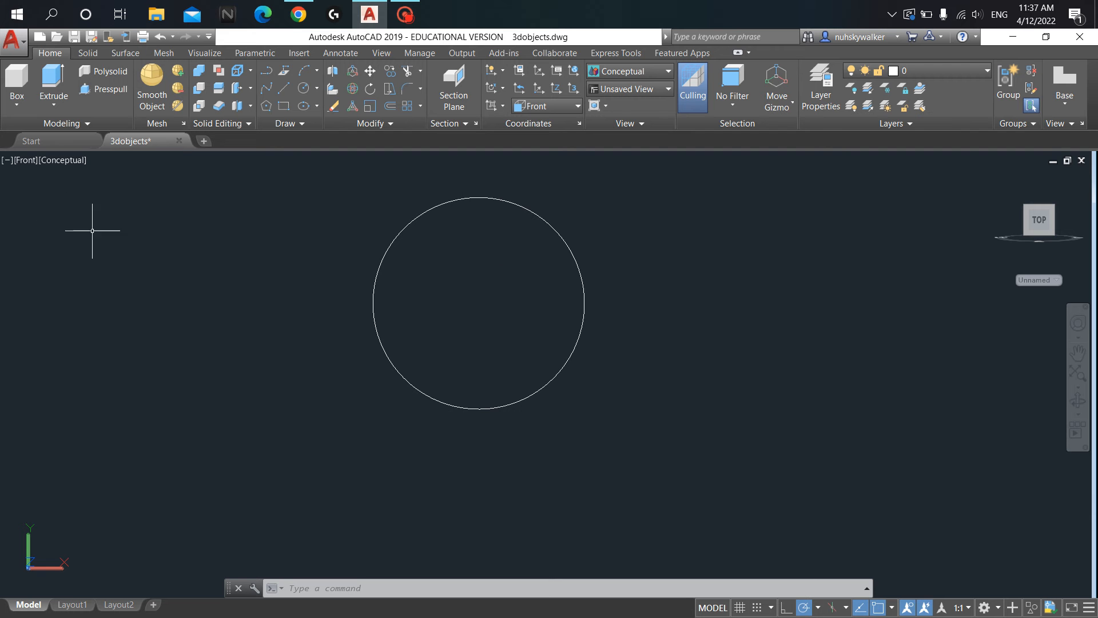
Step: Switch from the Front view to the SW Isometric view and enlarge the area around the new circle
{"action": "left_click", "coordinate": [30, 163]}
{"action": "left_click", "coordinate": [87, 275]}
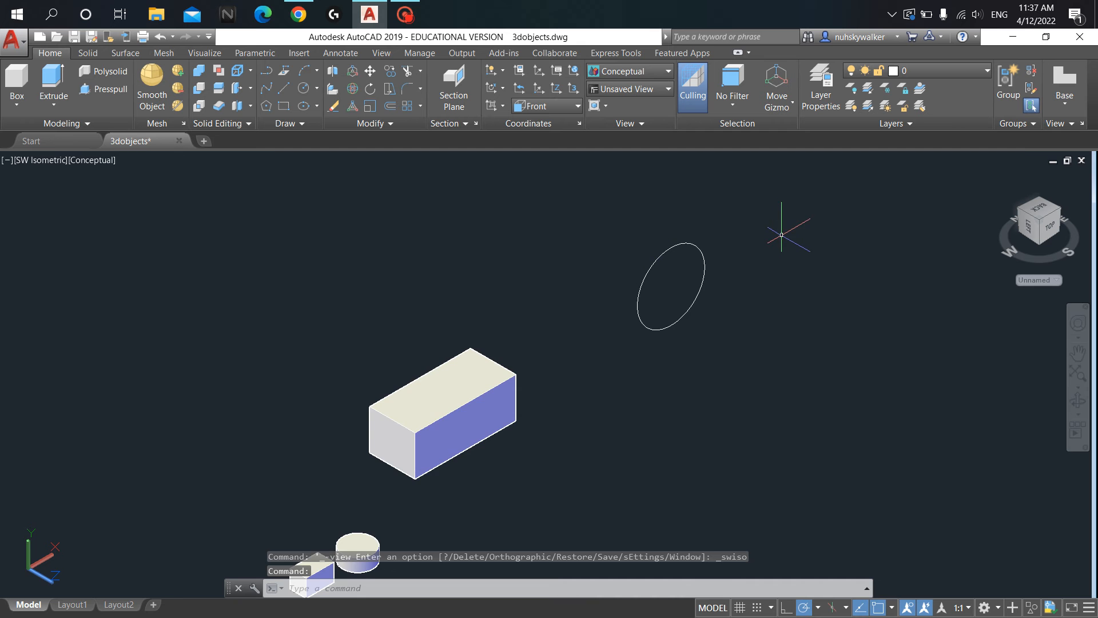
{"action": "scroll", "coordinate": [781, 235], "scroll_direction": "up", "scroll_amount": 2}
Step: Extrude the circle backward into a long solid cylinder, picking its length freehand
{"action": "left_click", "coordinate": [53, 83]}
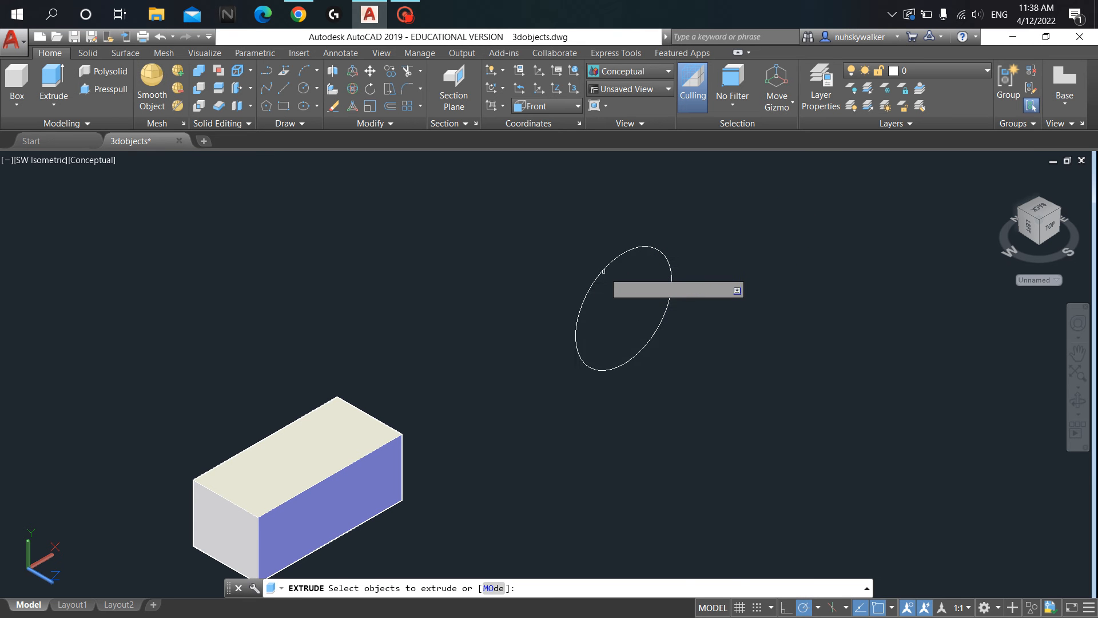
{"action": "left_click", "coordinate": [600, 269]}
{"action": "key", "text": "Return"}
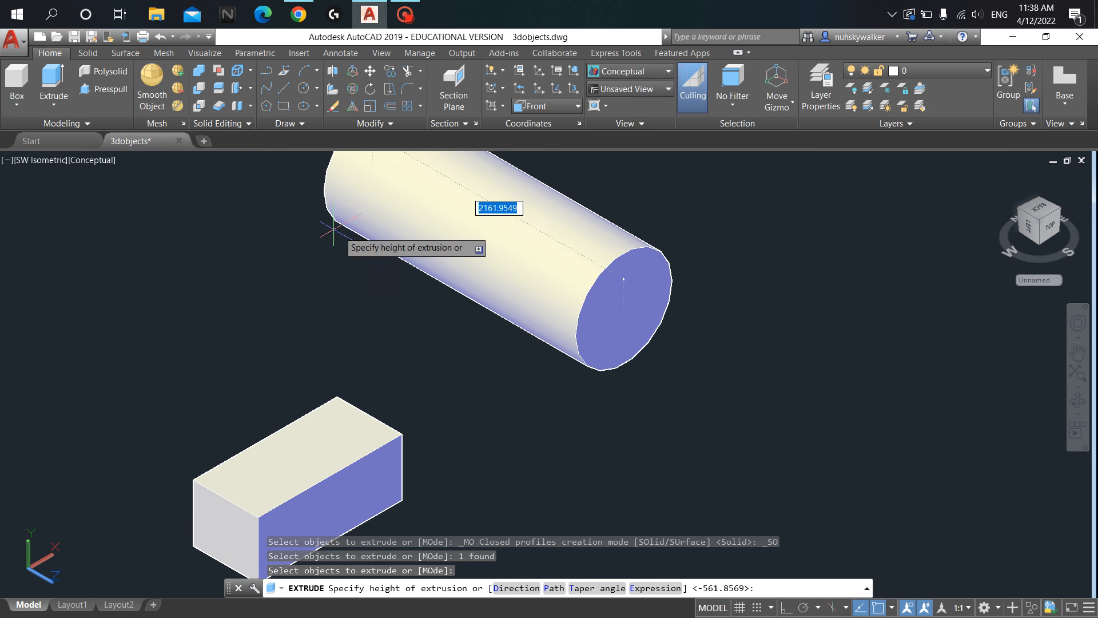
{"action": "middle_click_drag", "start_coordinate": [390, 243], "coordinate": [333, 349]}
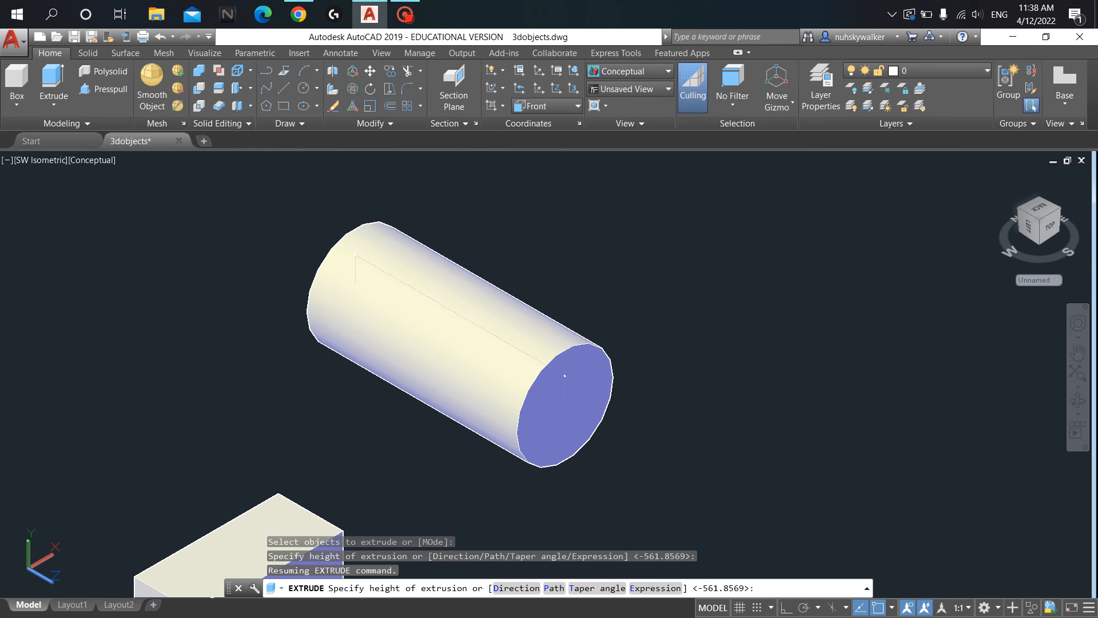
{"action": "key", "text": "Return"}
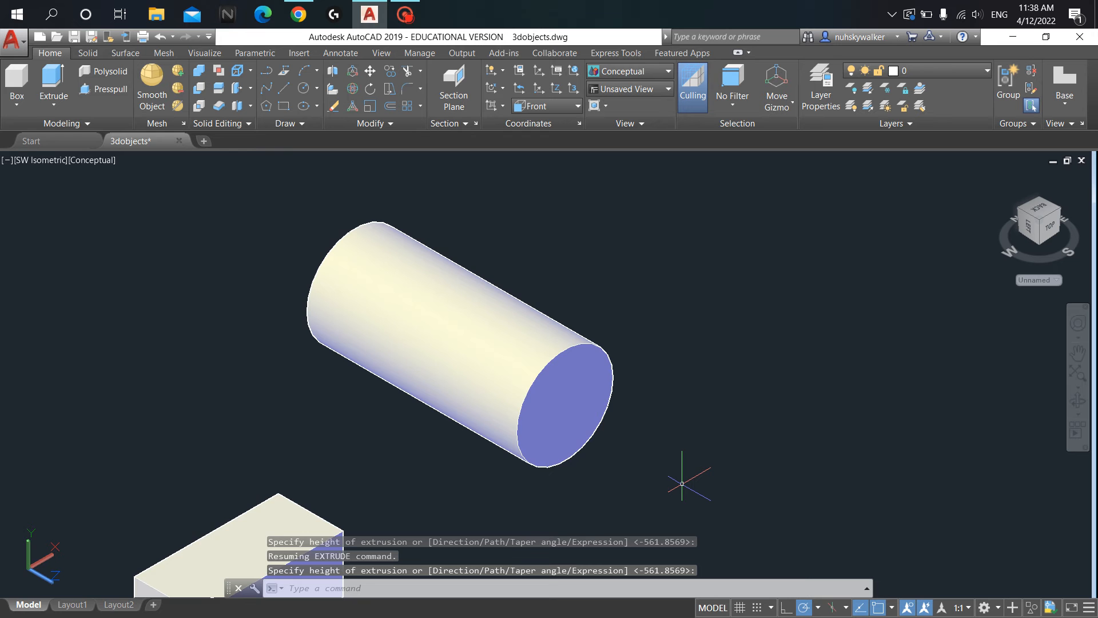
Step: Return the model to the Front view and show empty space up and to the right of the extruded cylinder
{"action": "mouse_move", "coordinate": [789, 434]}
{"action": "middle_mouse_down"}
{"action": "mouse_move", "coordinate": [558, 417]}
{"action": "mouse_move", "coordinate": [561, 405]}
{"action": "mouse_move", "coordinate": [597, 394]}
{"action": "mouse_move", "coordinate": [465, 405]}
{"action": "mouse_move", "coordinate": [465, 414]}
{"action": "mouse_move", "coordinate": [793, 282]}
{"action": "mouse_move", "coordinate": [694, 408]}
{"action": "middle_mouse_up"}
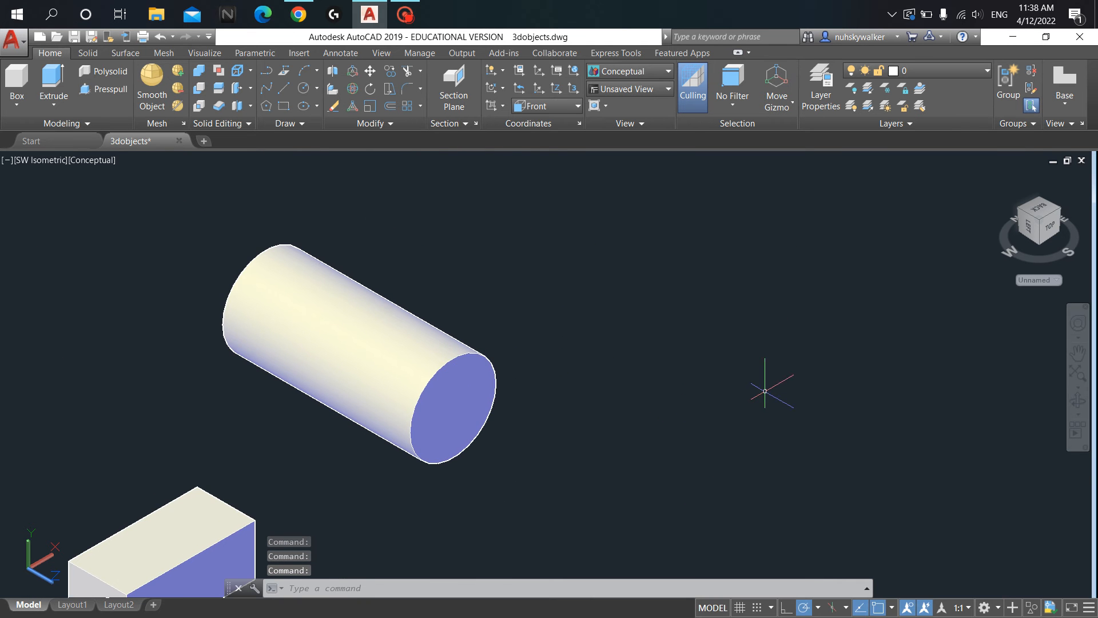
{"action": "middle_click_drag", "start_coordinate": [764, 391], "coordinate": [623, 426]}
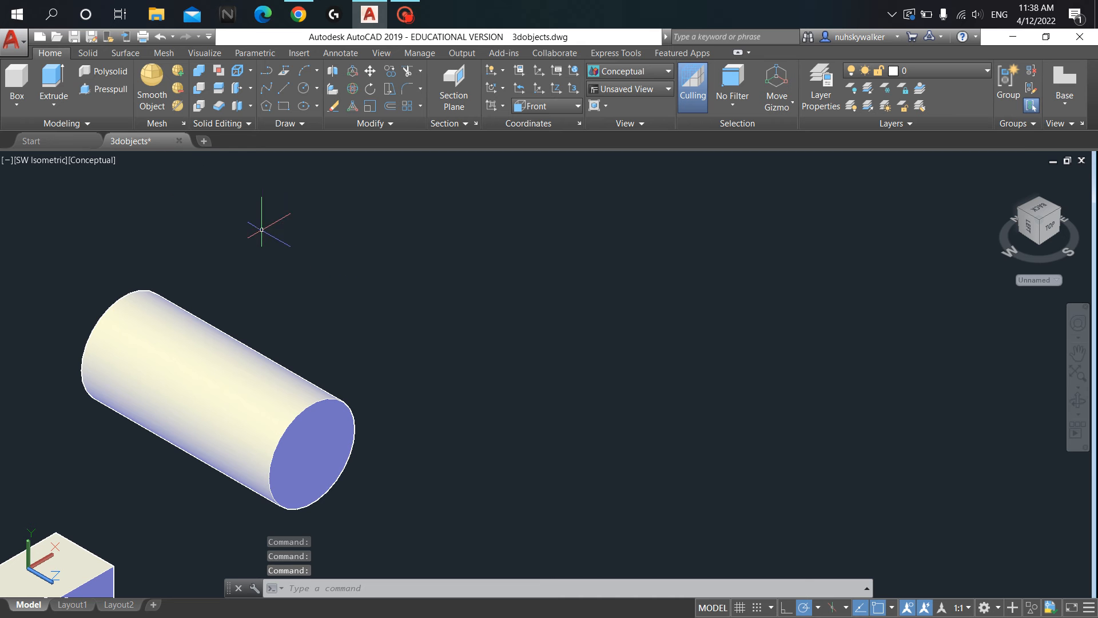
{"action": "left_click", "coordinate": [41, 160]}
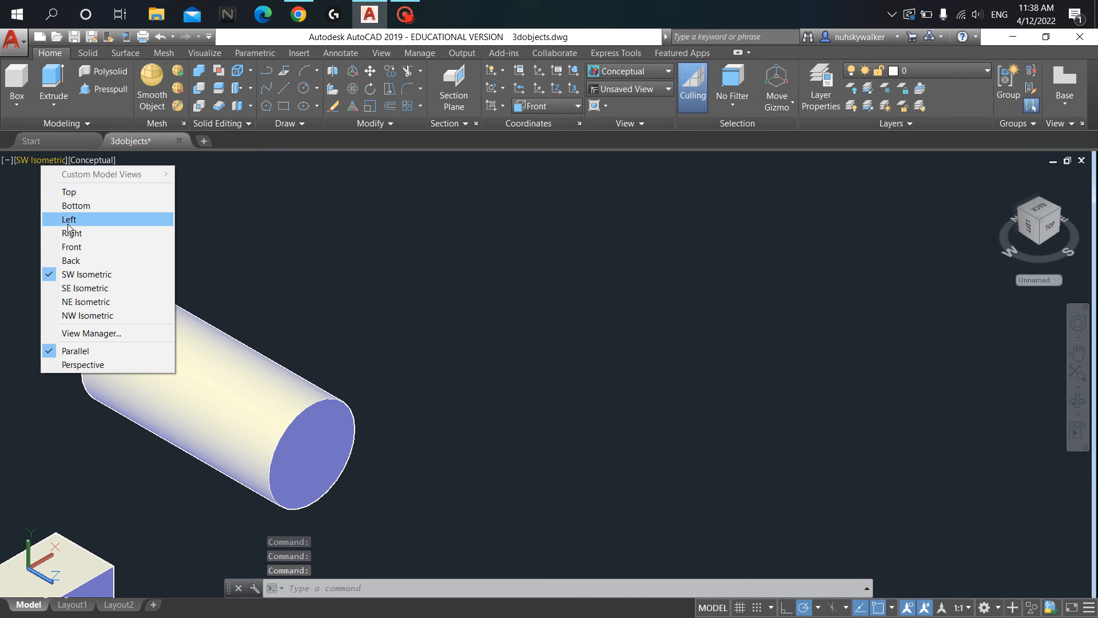
{"action": "left_click", "coordinate": [72, 247]}
{"action": "middle_click_drag", "start_coordinate": [735, 355], "coordinate": [273, 426]}
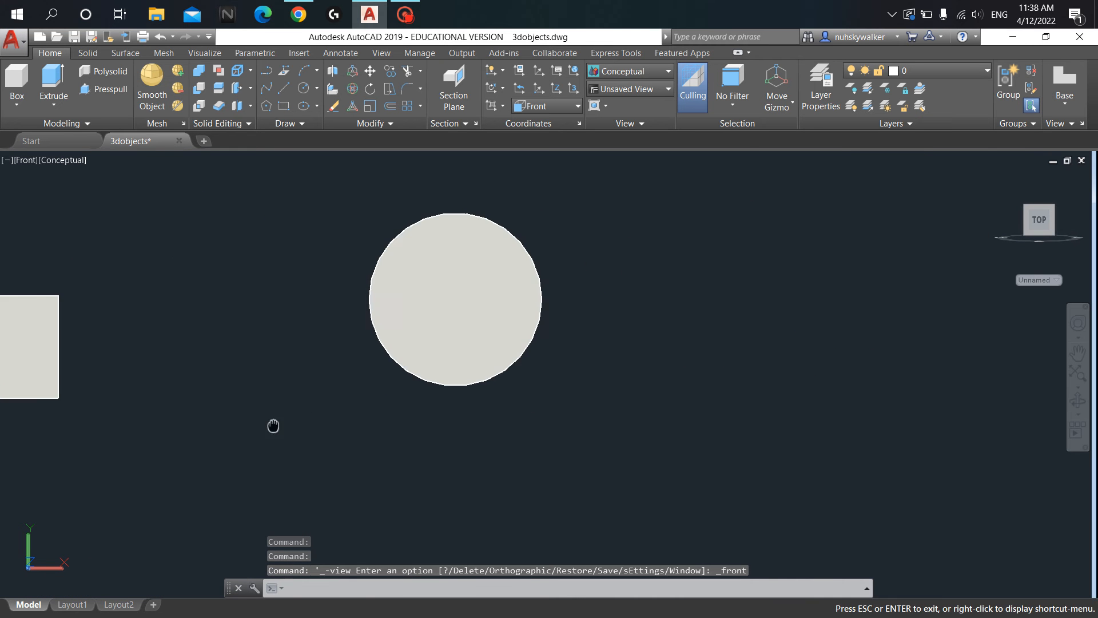
{"action": "middle_click_drag", "start_coordinate": [765, 312], "coordinate": [608, 448]}
{"action": "middle_click_drag", "start_coordinate": [589, 306], "coordinate": [429, 321]}
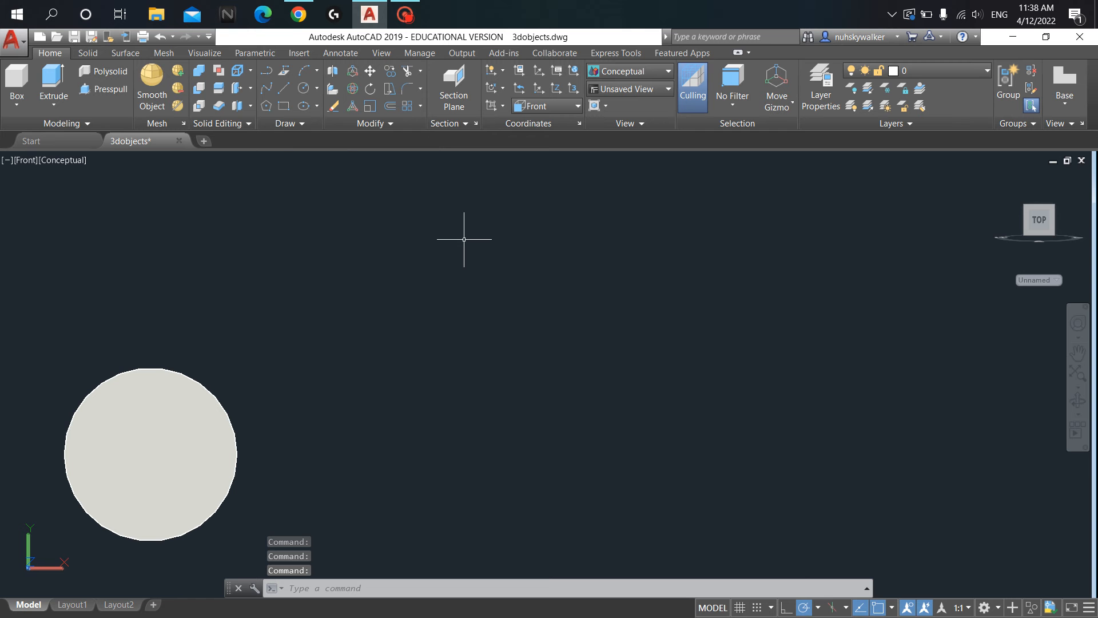
Step: Draw a second circle in the empty space of the Front view, about the same size as the extruded cylinder's round face
{"action": "type", "text": "cir"}
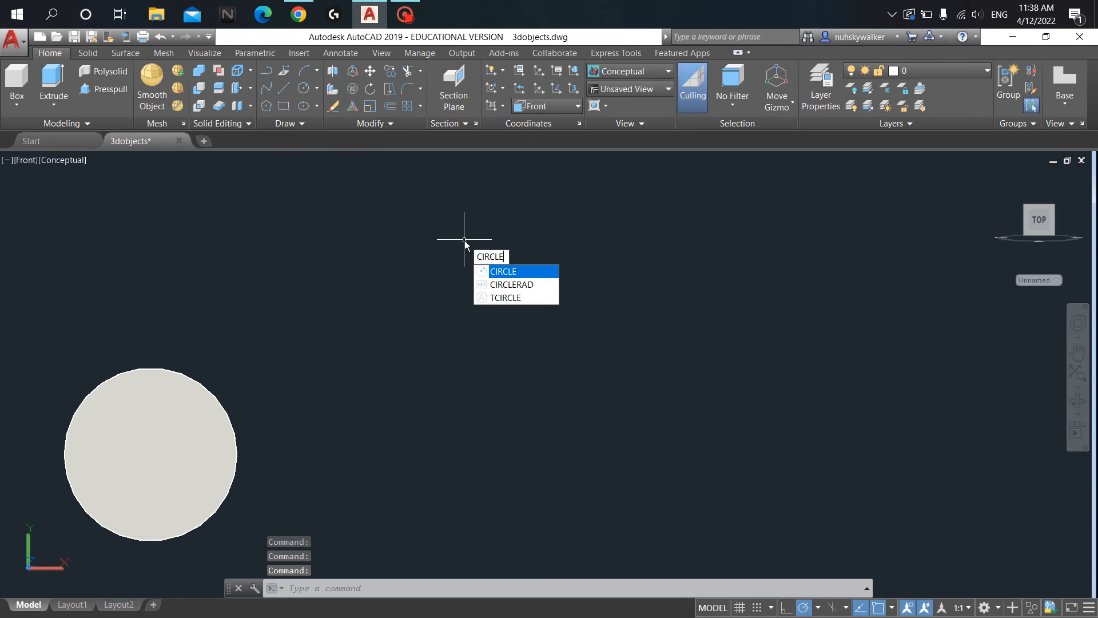
{"action": "key", "text": "Return"}
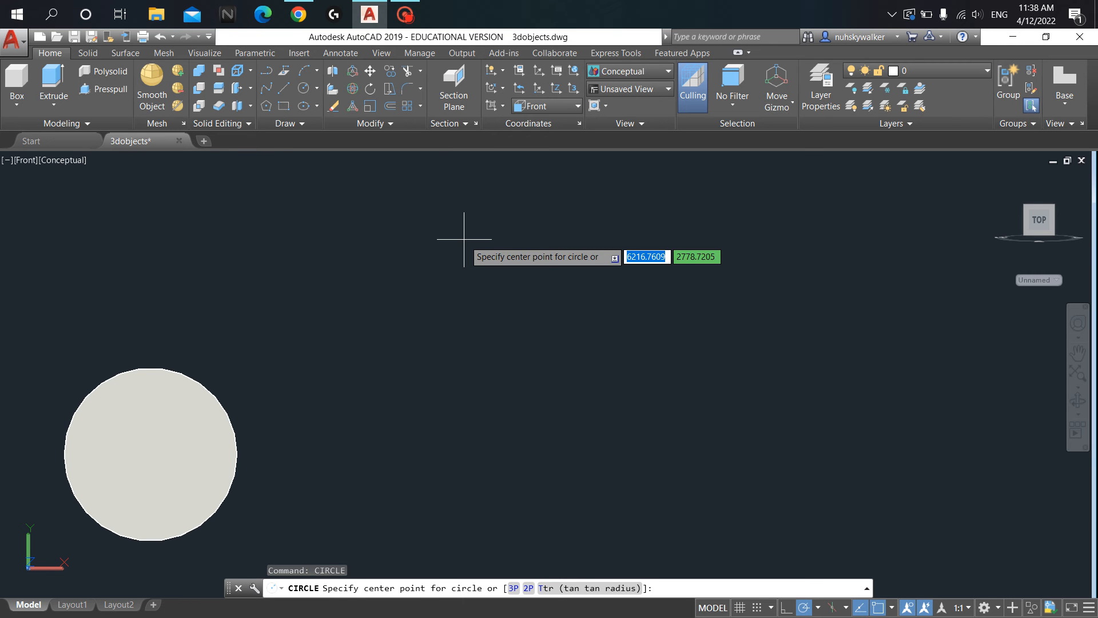
{"action": "left_click", "coordinate": [545, 304]}
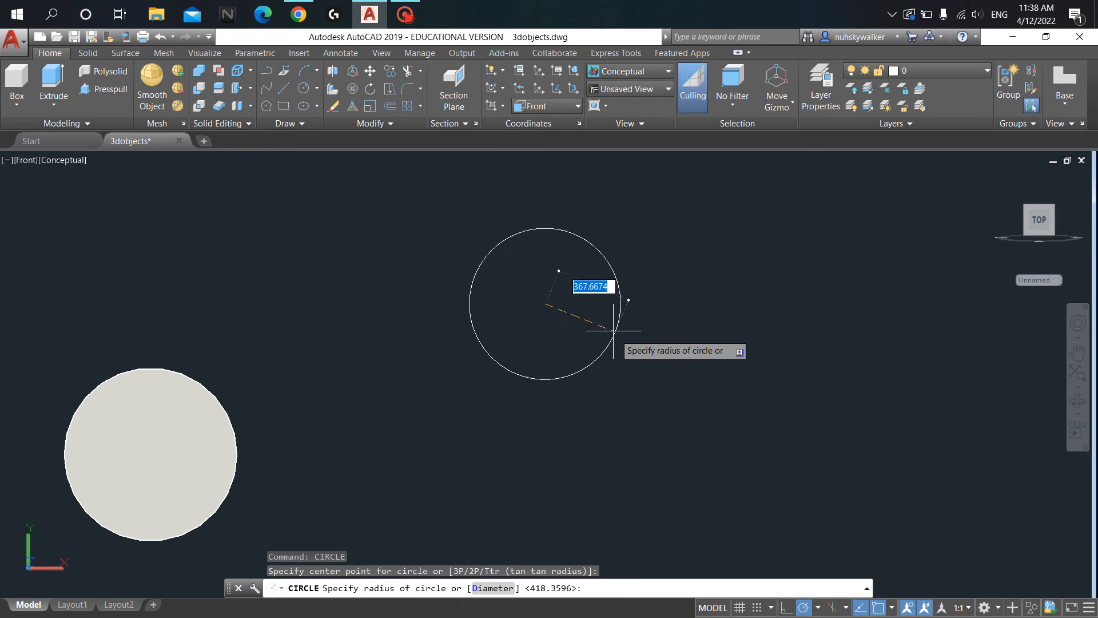
{"action": "left_click", "coordinate": [623, 336]}
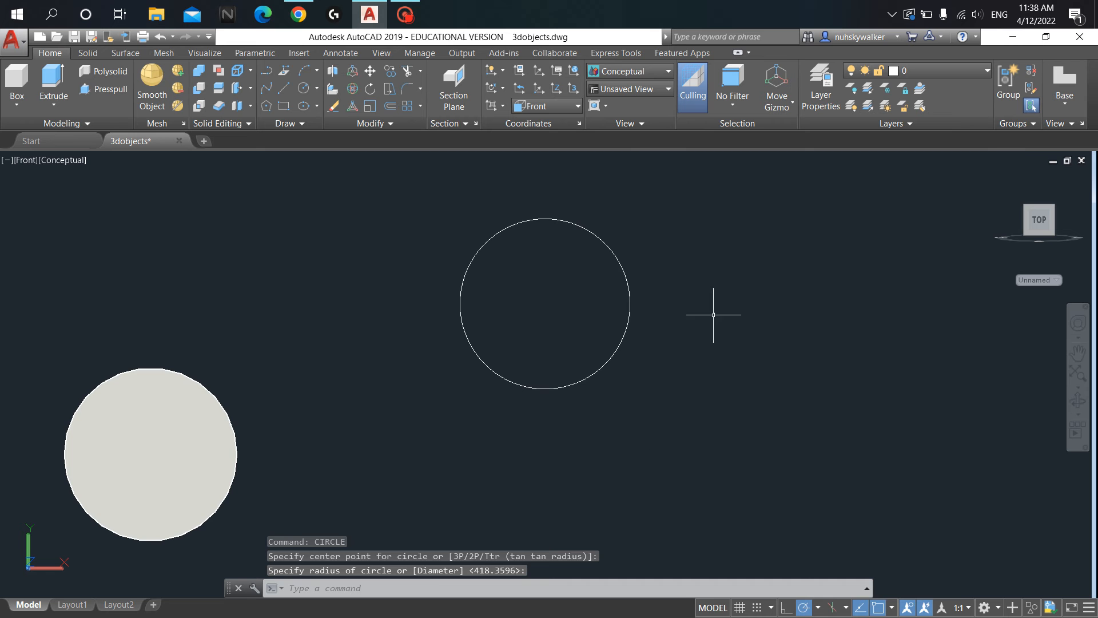
{"action": "middle_click_drag", "start_coordinate": [769, 305], "coordinate": [532, 330]}
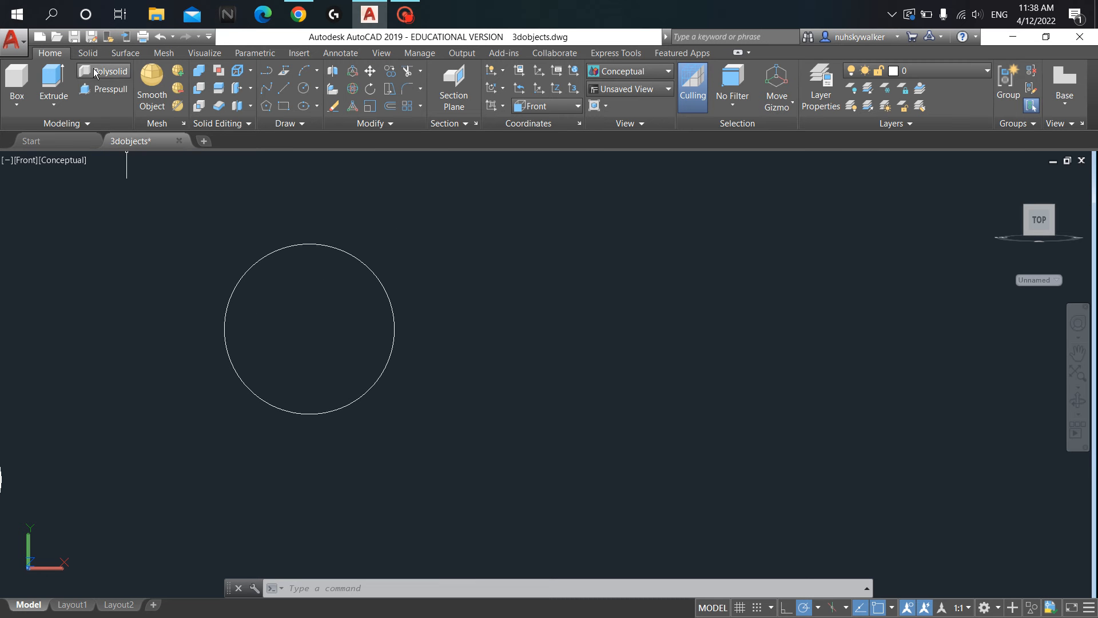
{"action": "left_click", "coordinate": [60, 106]}
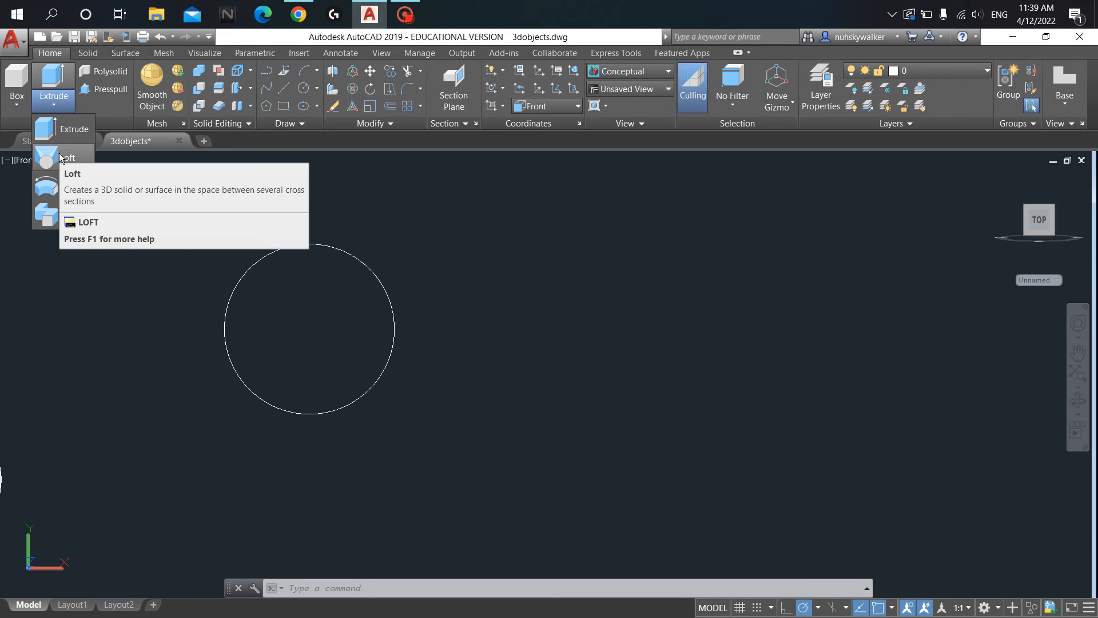
{"action": "left_click", "coordinate": [511, 252]}
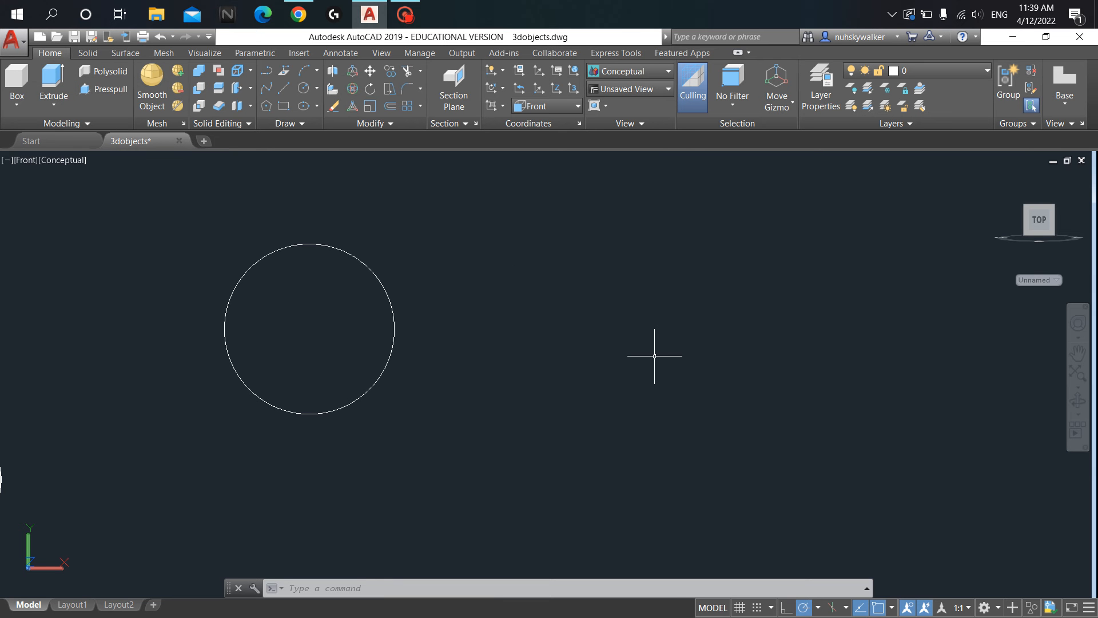
Step: Minimise the open windows to reach the desktop and check the contents of the Engineering Drawings folder
{"action": "left_click", "coordinate": [1024, 41]}
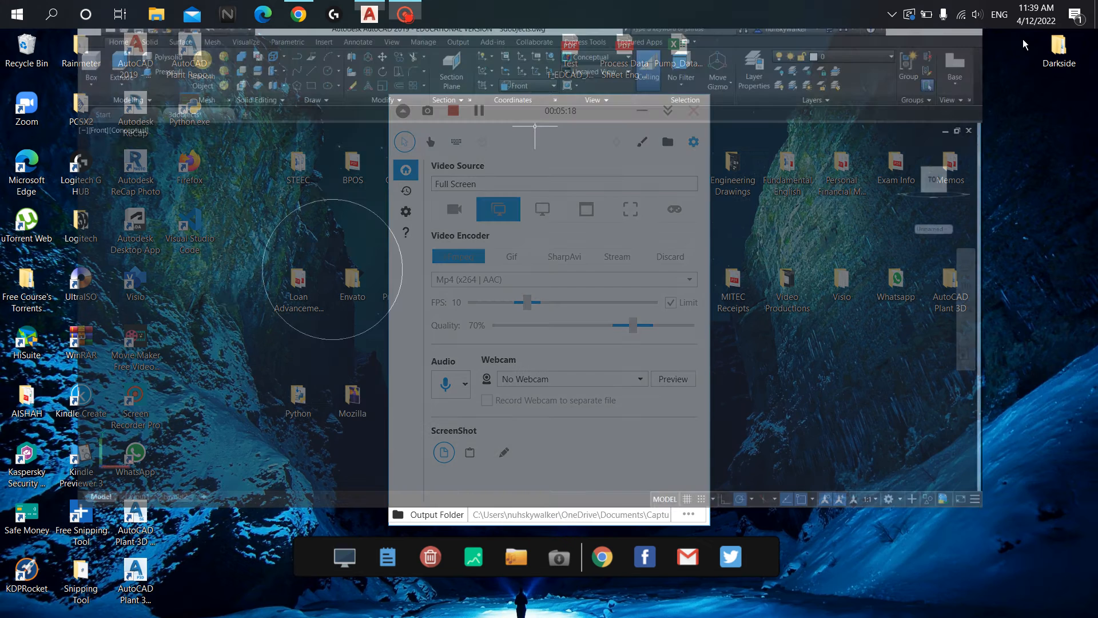
{"action": "left_click", "coordinate": [641, 110]}
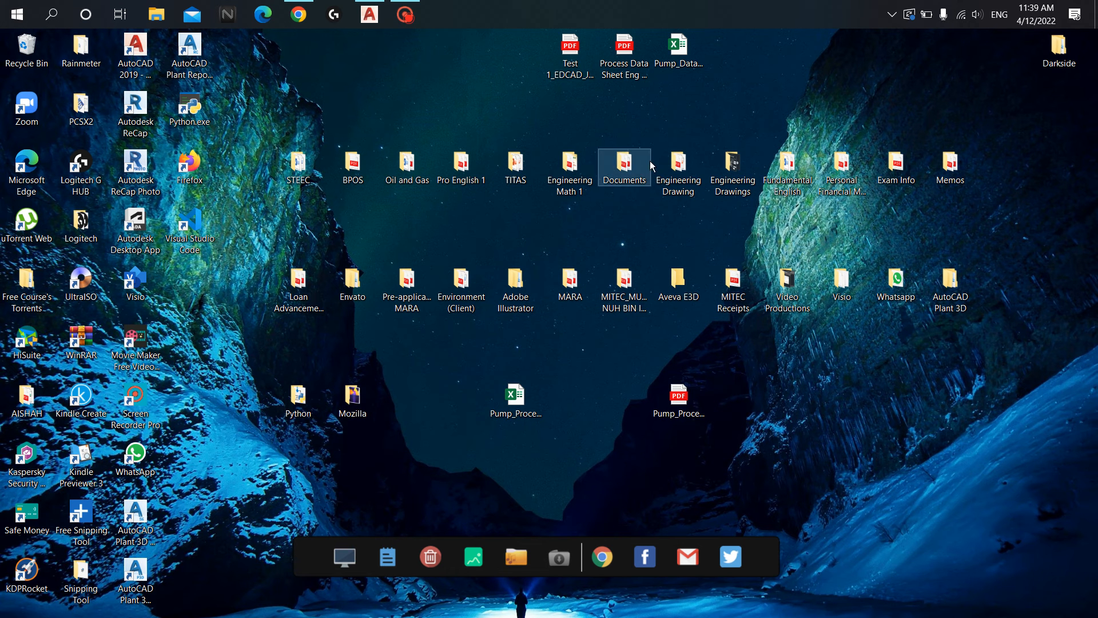
{"action": "double_click", "coordinate": [723, 157]}
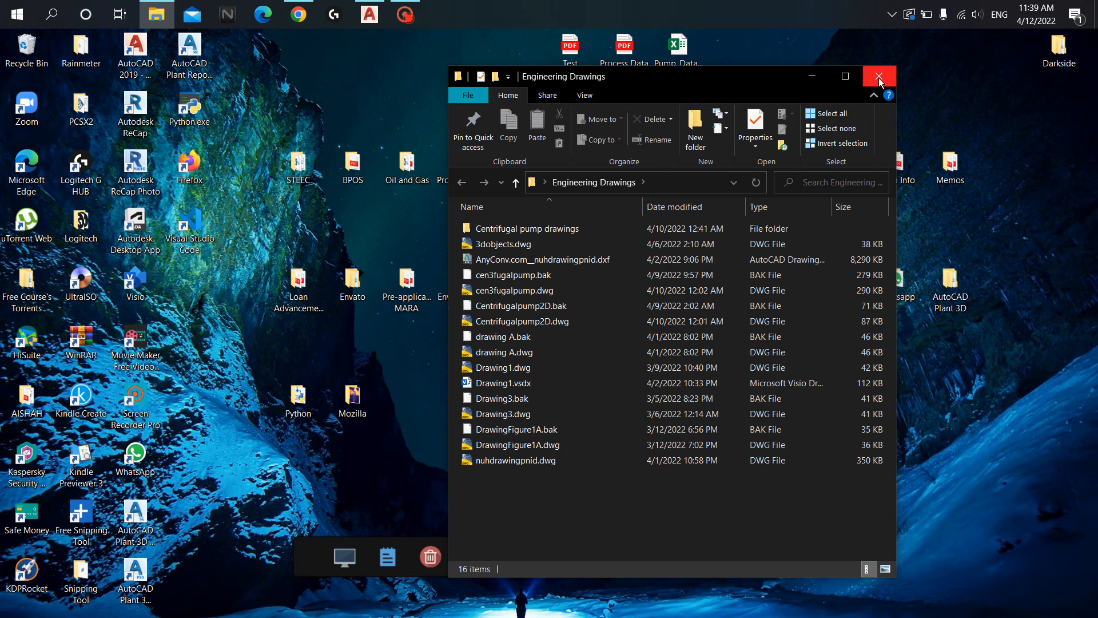
{"action": "left_click", "coordinate": [879, 76]}
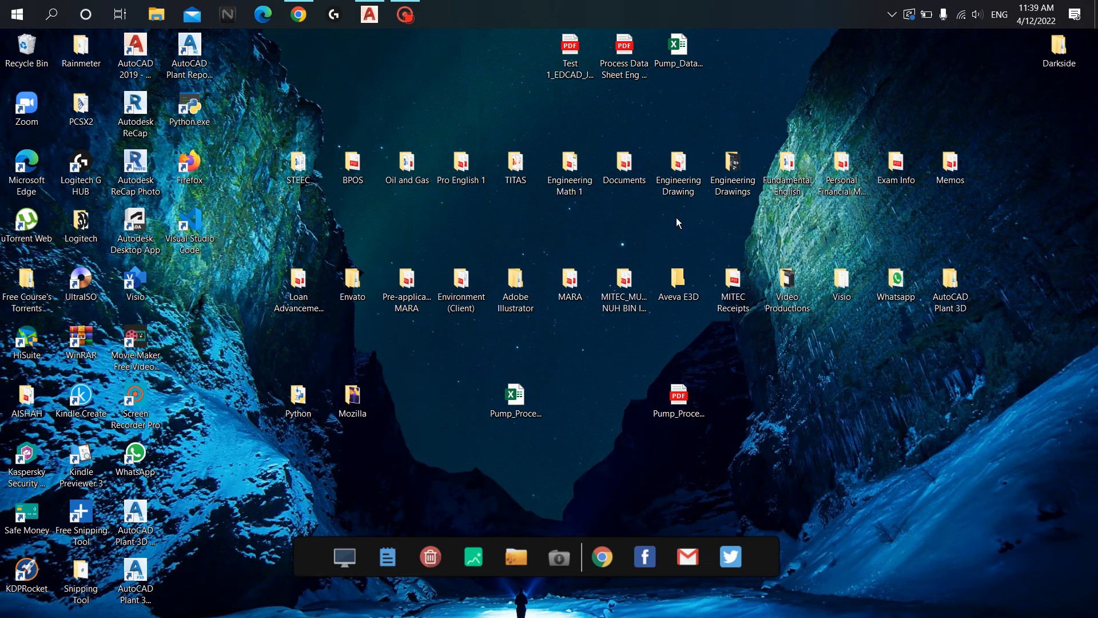
Step: Look through the Engineering Drawing folder and its New folder (2) for reference material and close the folder window
{"action": "double_click", "coordinate": [680, 167]}
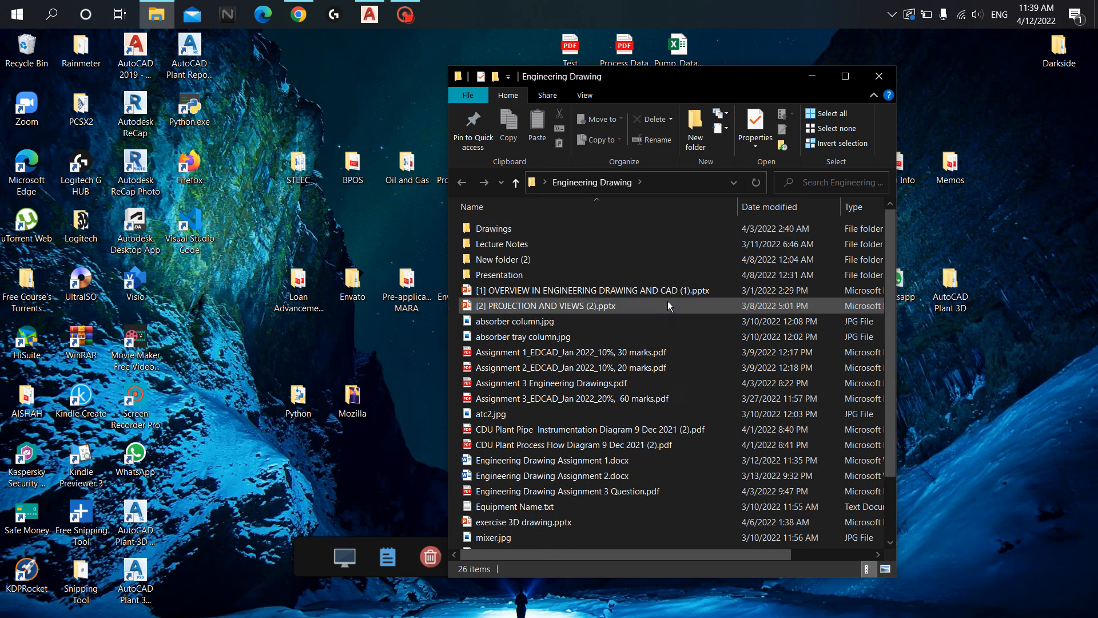
{"action": "double_click", "coordinate": [592, 260]}
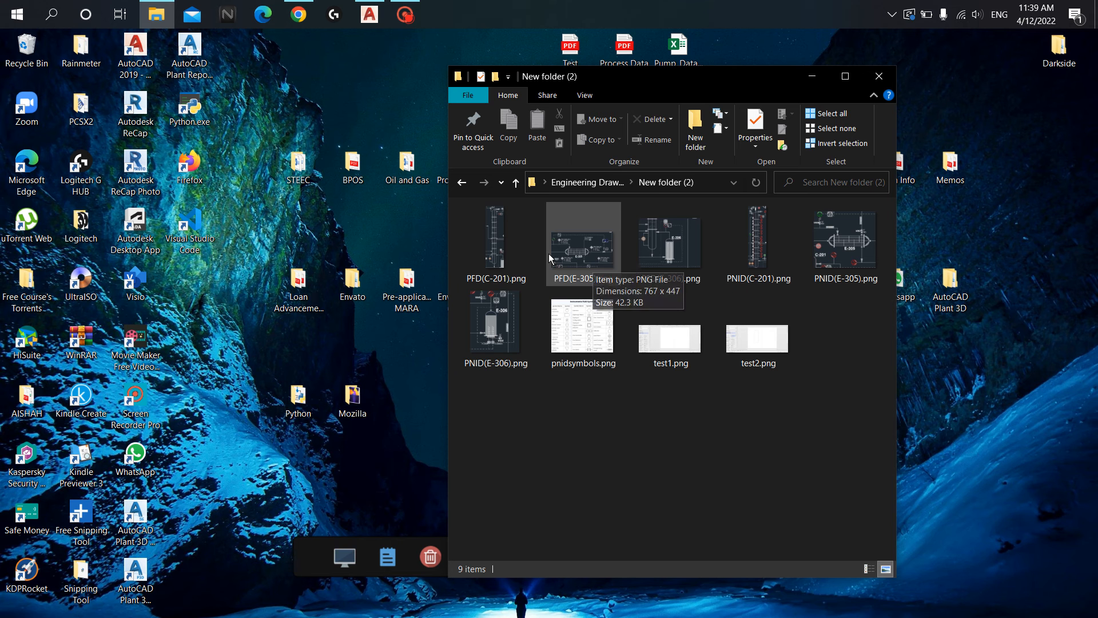
{"action": "left_click", "coordinate": [462, 183]}
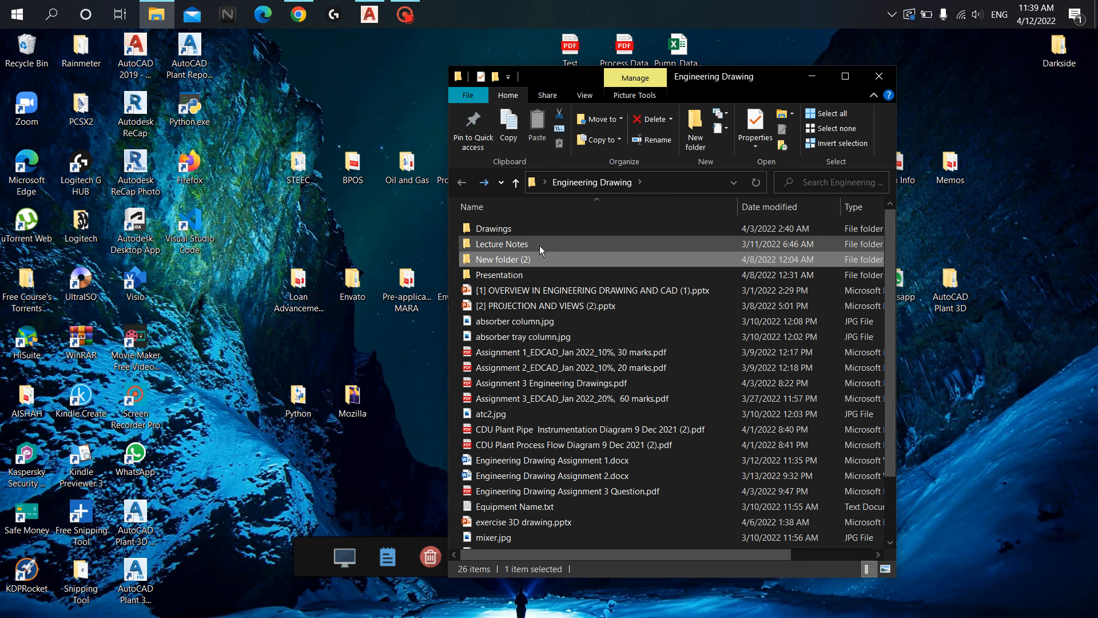
{"action": "scroll", "coordinate": [558, 277], "scroll_direction": "down", "scroll_amount": 2}
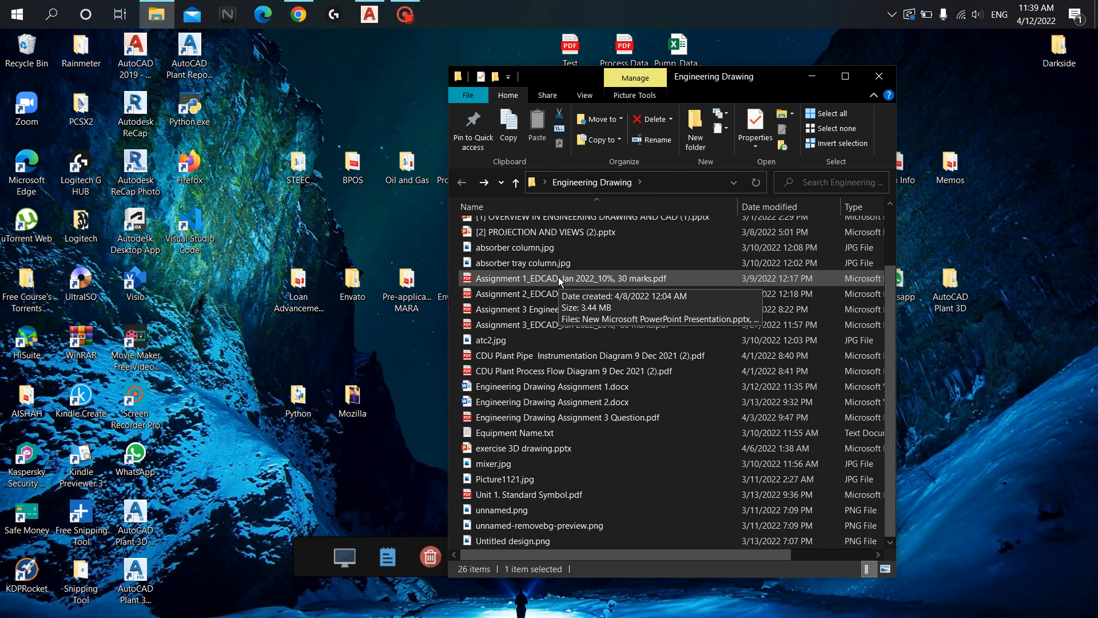
{"action": "scroll", "coordinate": [559, 277], "scroll_direction": "up", "scroll_amount": 2}
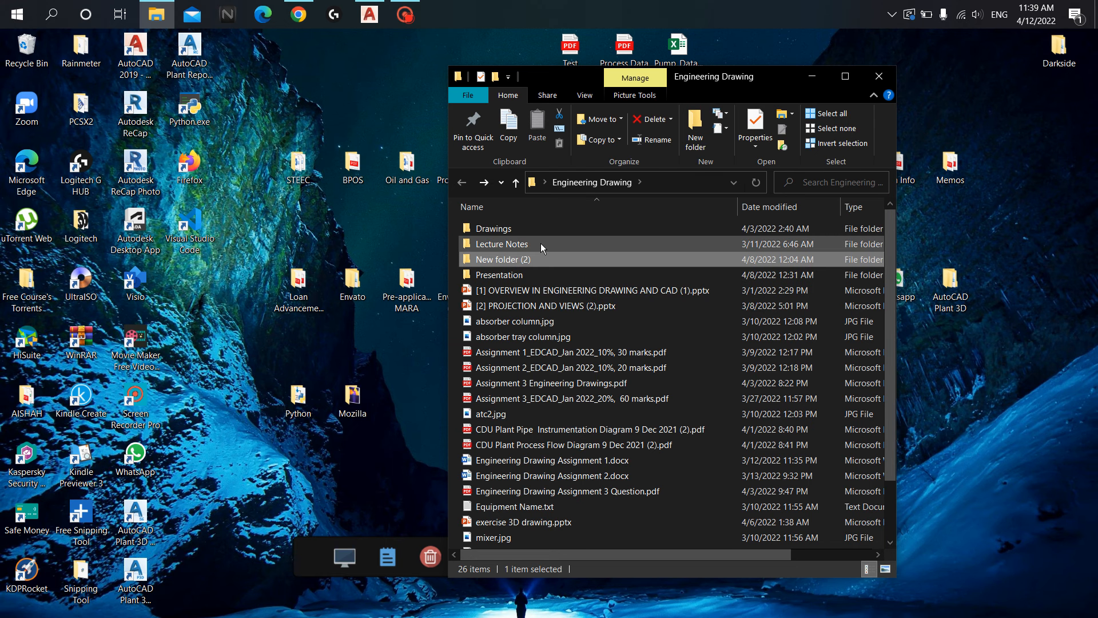
{"action": "scroll", "coordinate": [540, 244], "scroll_direction": "down", "scroll_amount": 2}
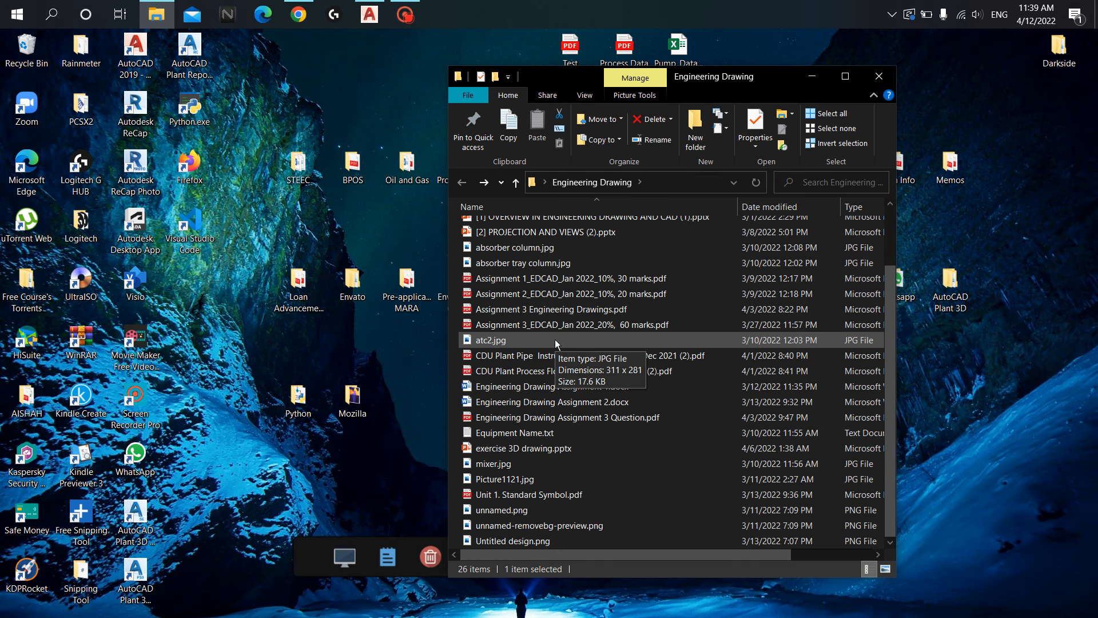
{"action": "scroll", "coordinate": [555, 339], "scroll_direction": "up", "scroll_amount": 2}
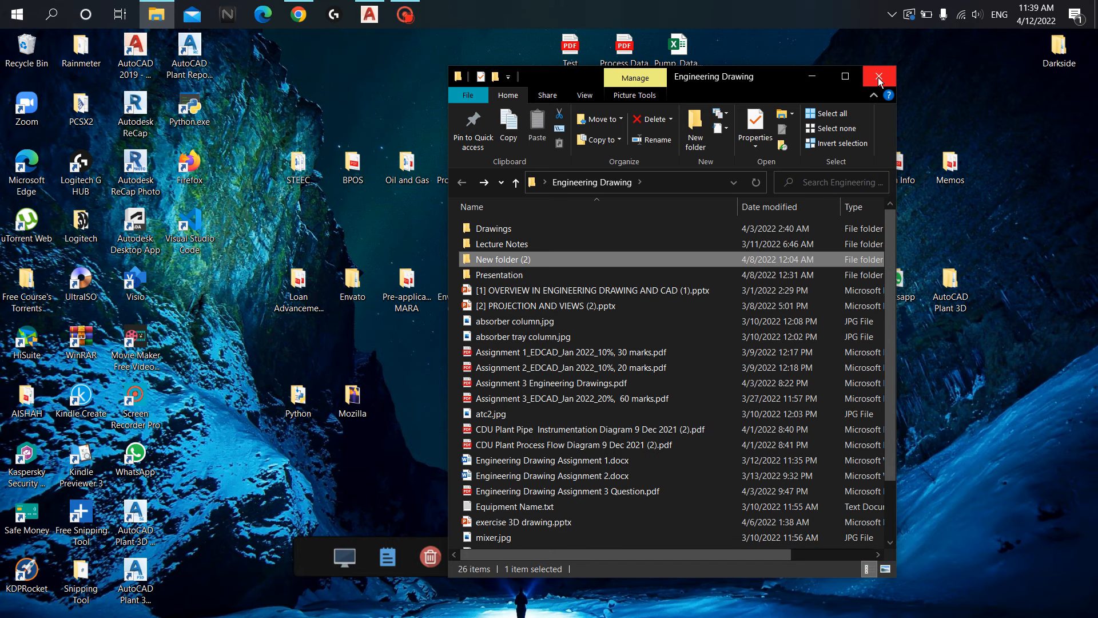
{"action": "left_click", "coordinate": [568, 249]}
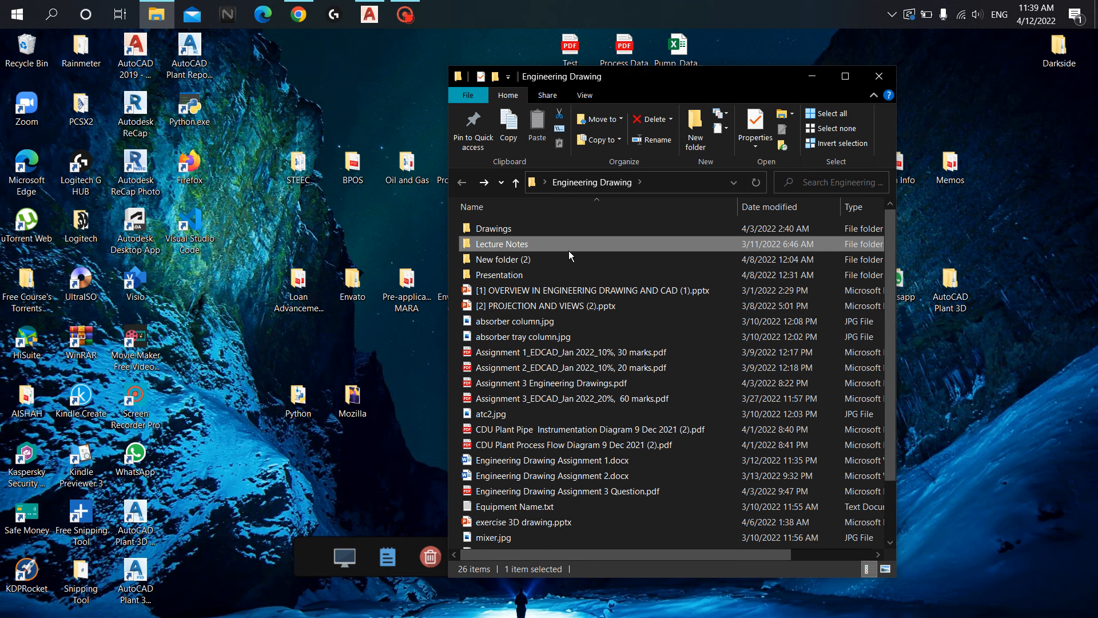
{"action": "left_click", "coordinate": [879, 76]}
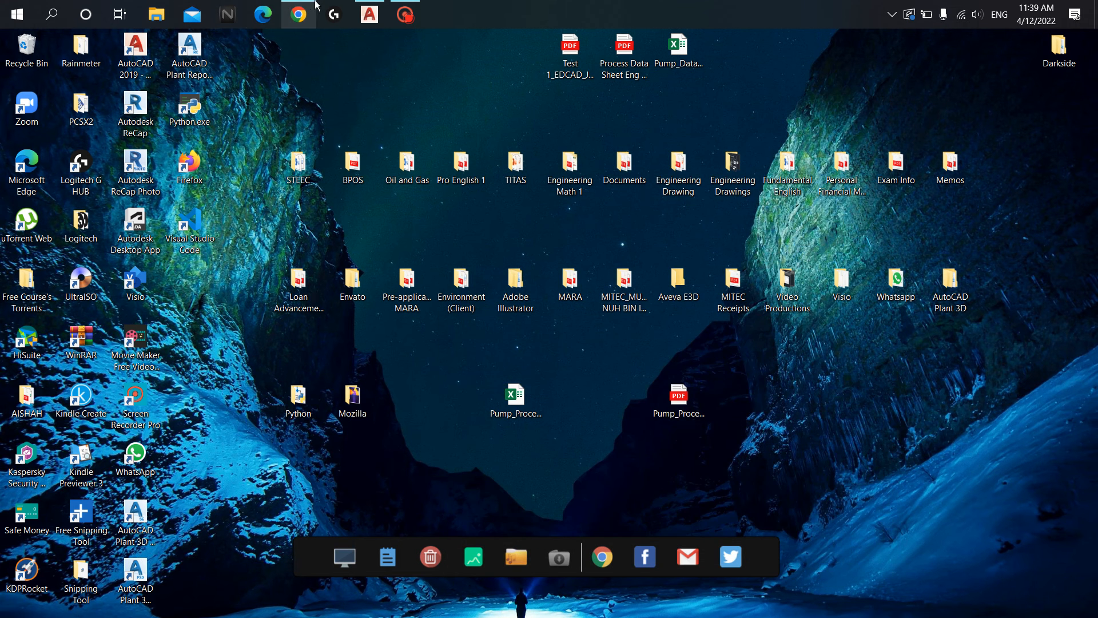
Step: Switch to Chrome and search the web for "centrifugal pump" from a new tab
{"action": "left_click", "coordinate": [298, 15]}
{"action": "left_click", "coordinate": [531, 42]}
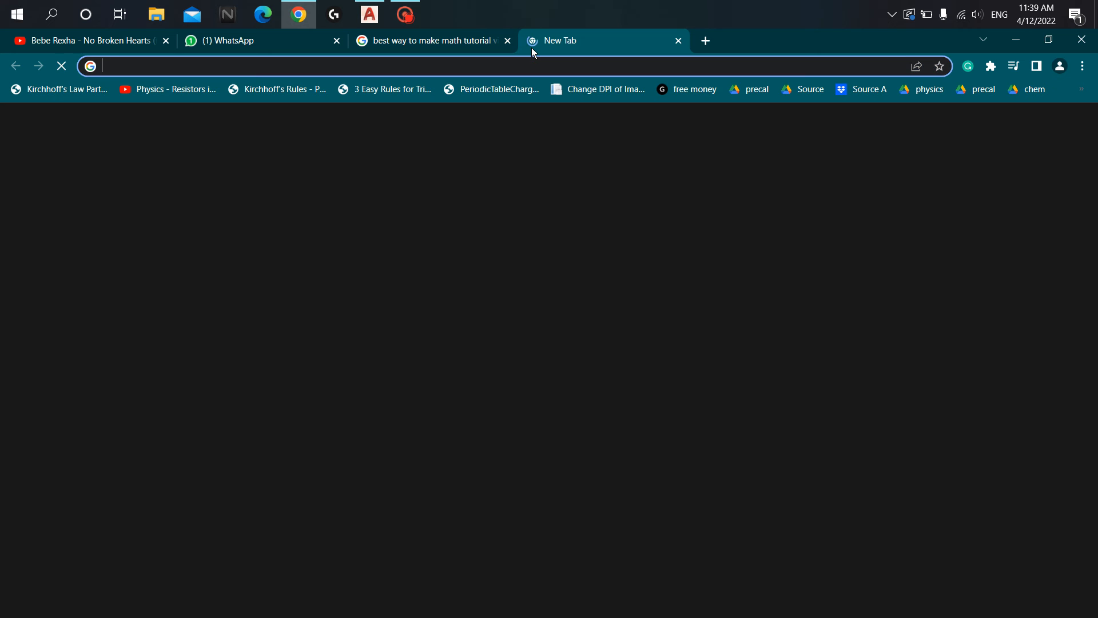
{"action": "type", "text": "centrifugal"}
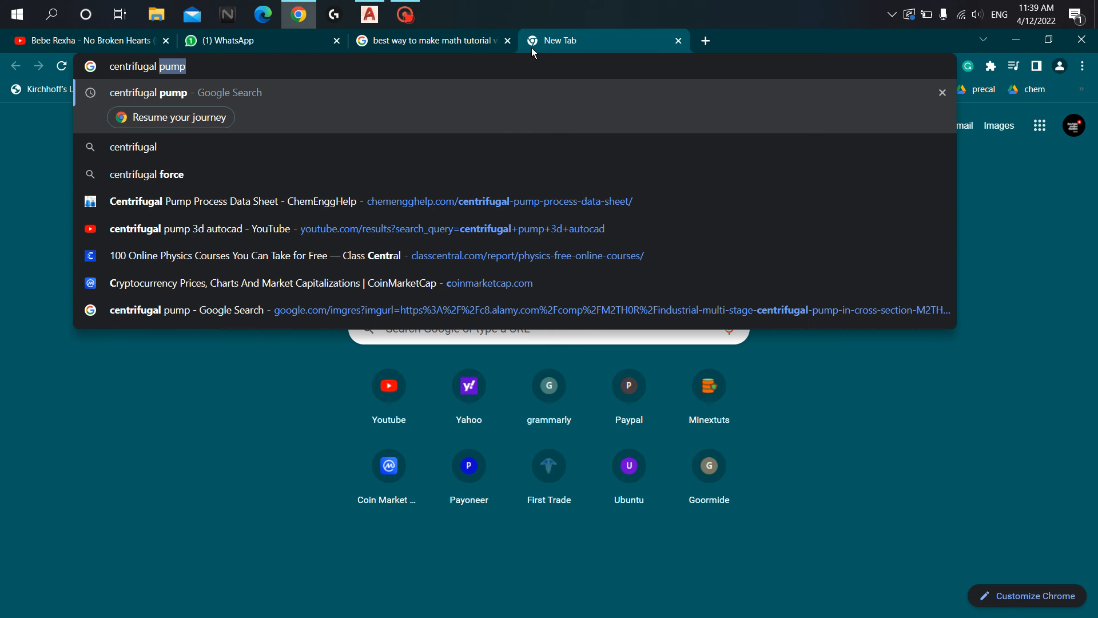
{"action": "key", "text": "Return"}
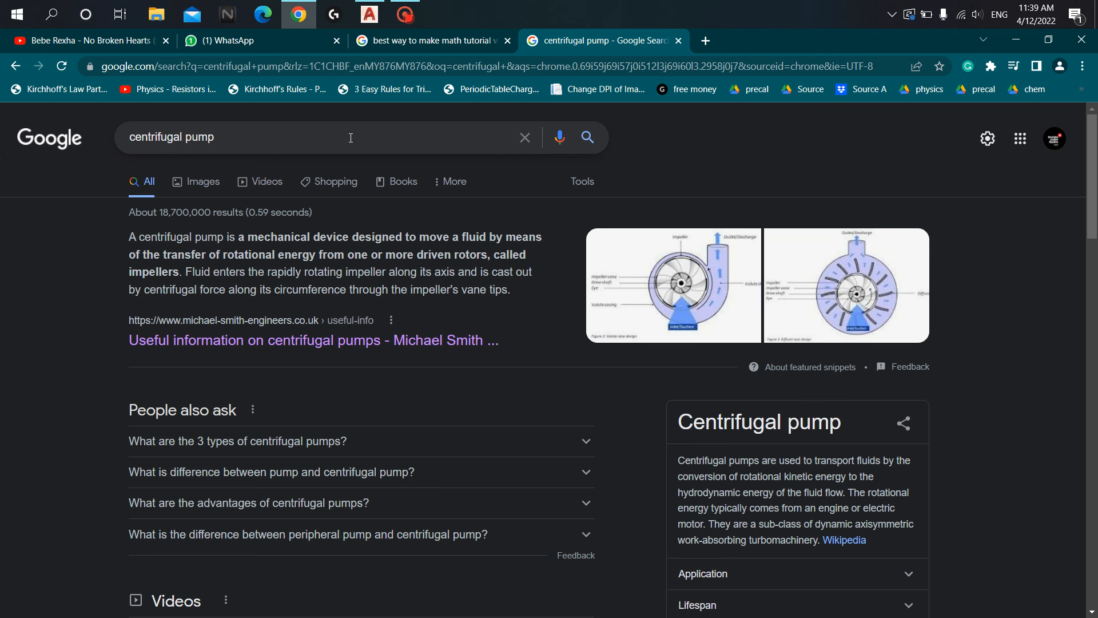
Step: Refine the web search to "centrifugal pump 3d model"
{"action": "left_click", "coordinate": [351, 138]}
{"action": "type", "text": "3 model"}
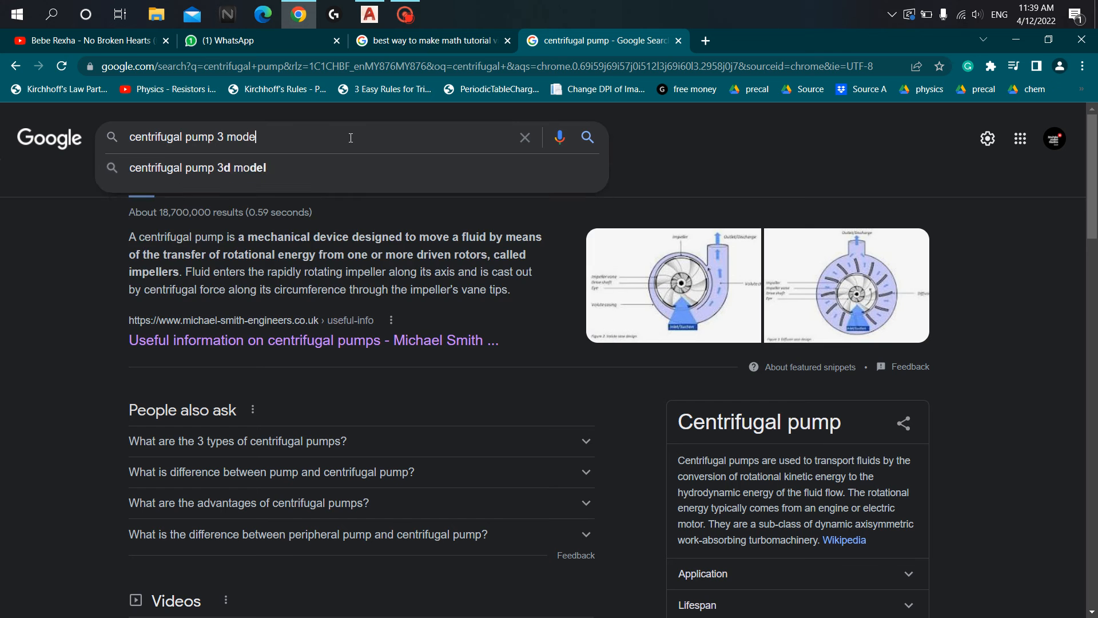
{"action": "key", "text": "Return"}
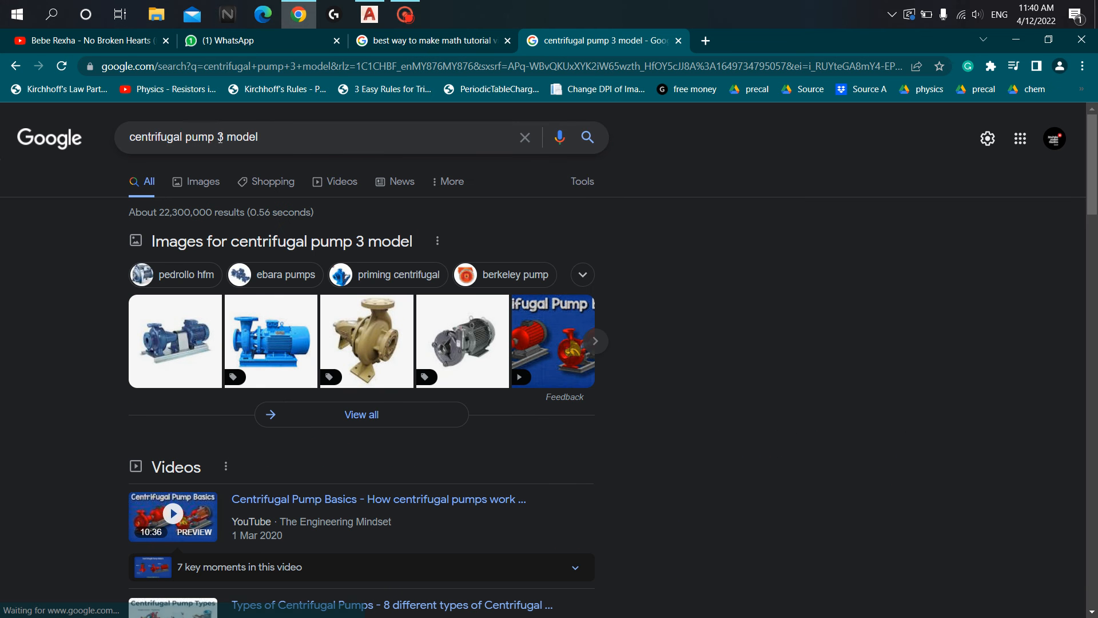
{"action": "double_click", "coordinate": [222, 138]}
{"action": "type", "text": "d"}
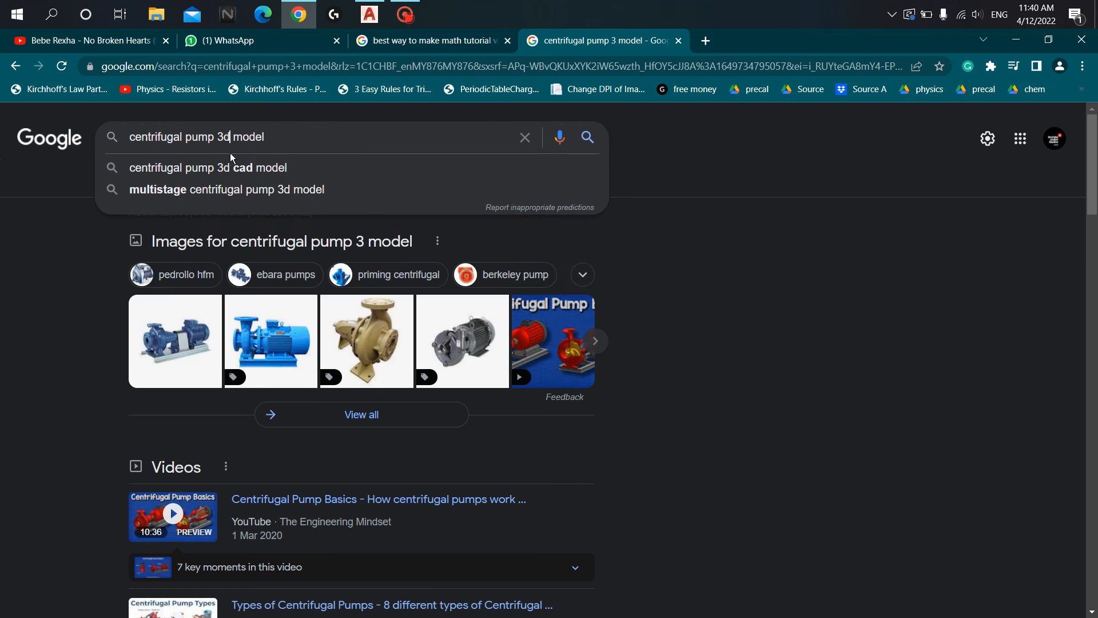
{"action": "key", "text": "Return"}
Step: Open the first grey centrifugal pump image result in a new tab and examine its enlarged picture
{"action": "scroll", "coordinate": [516, 199], "scroll_direction": "down", "scroll_amount": 2}
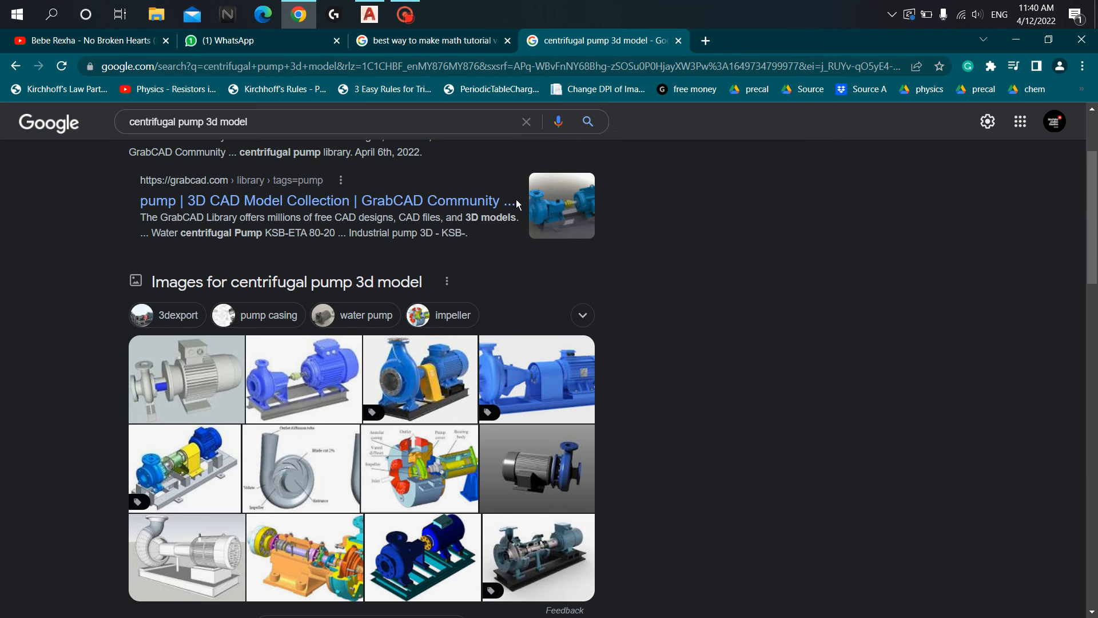
{"action": "right_click", "coordinate": [169, 375]}
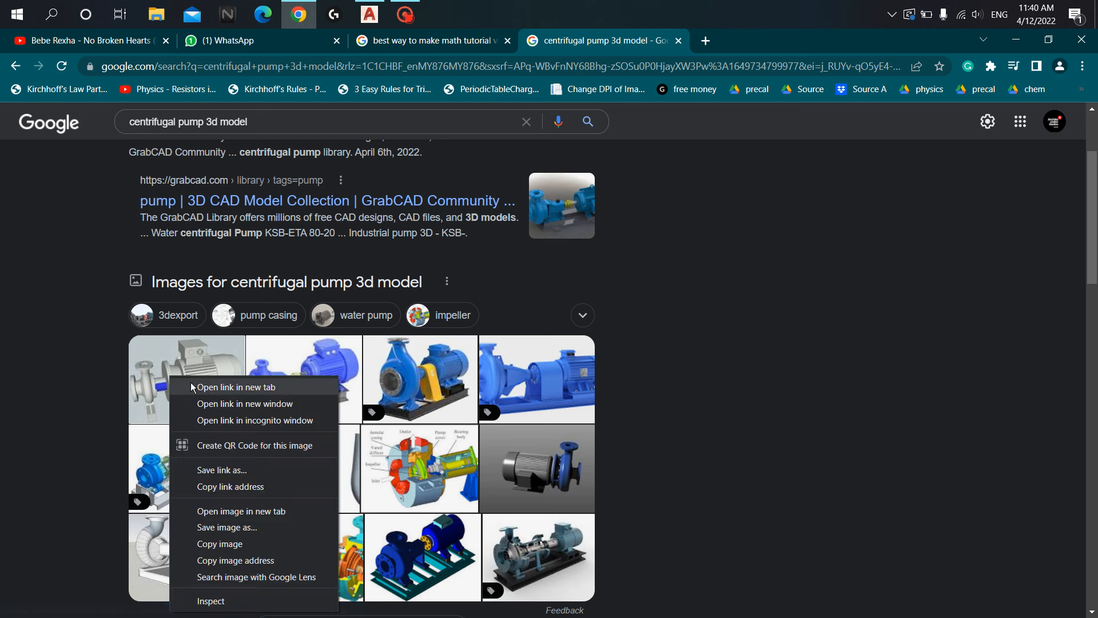
{"action": "left_click", "coordinate": [229, 385]}
{"action": "left_click", "coordinate": [779, 45]}
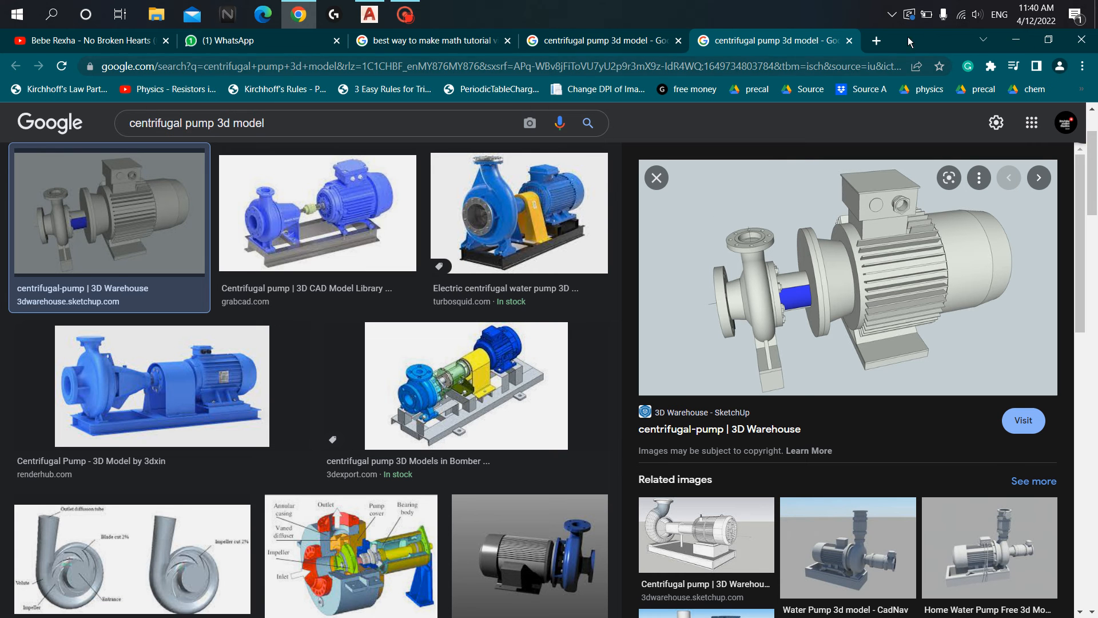
Step: Switch back to AutoCAD and draw a vertical line to the right of the circle, extending above and below it
{"action": "left_click", "coordinate": [369, 14]}
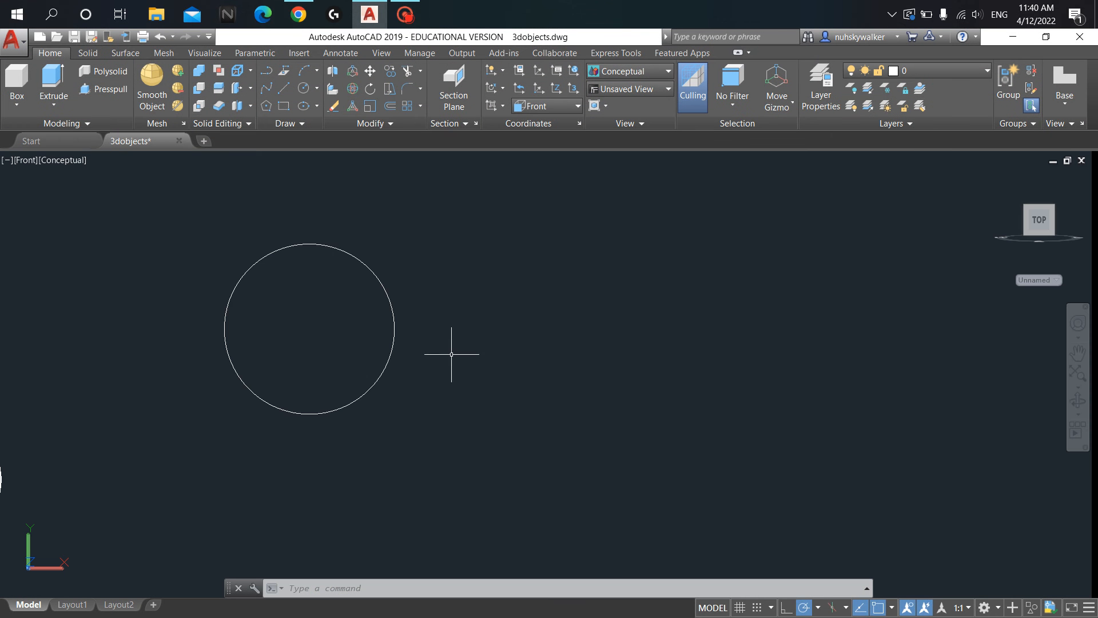
{"action": "mouse_move", "coordinate": [505, 338]}
{"action": "middle_mouse_down"}
{"action": "mouse_move", "coordinate": [456, 377]}
{"action": "mouse_move", "coordinate": [480, 358]}
{"action": "middle_mouse_up"}
{"action": "key", "text": "Escape"}
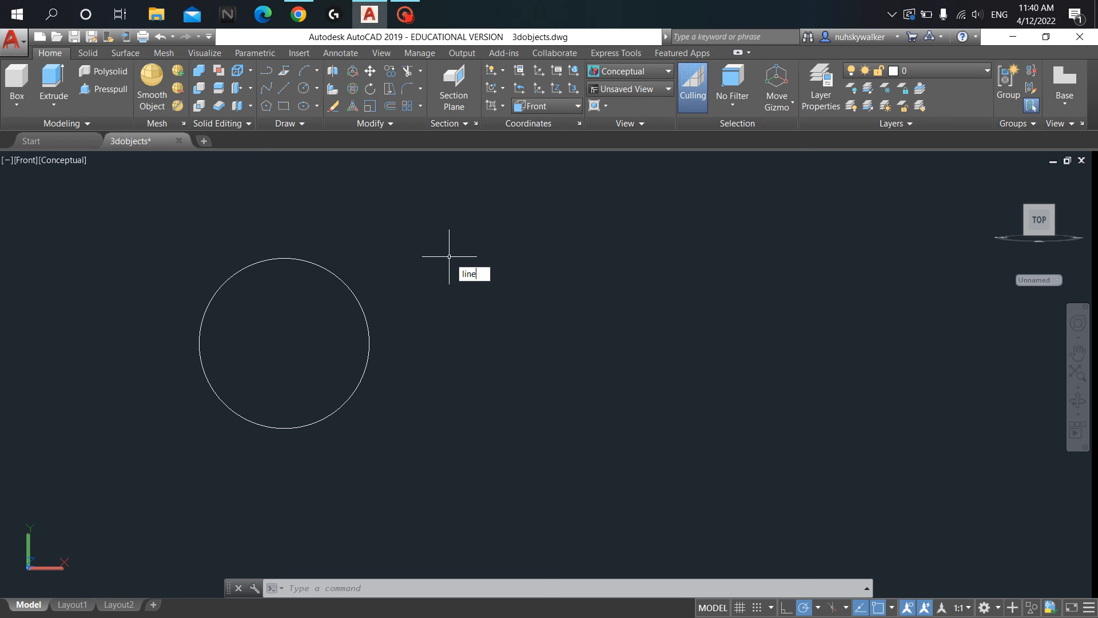
{"action": "key", "text": "Return"}
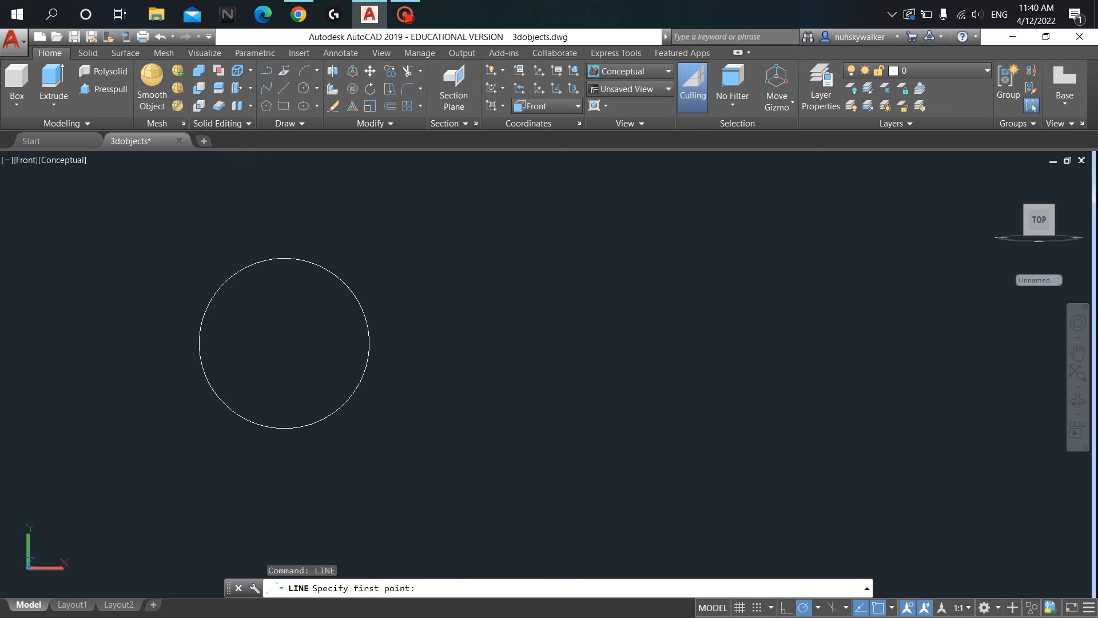
{"action": "left_click", "coordinate": [470, 207]}
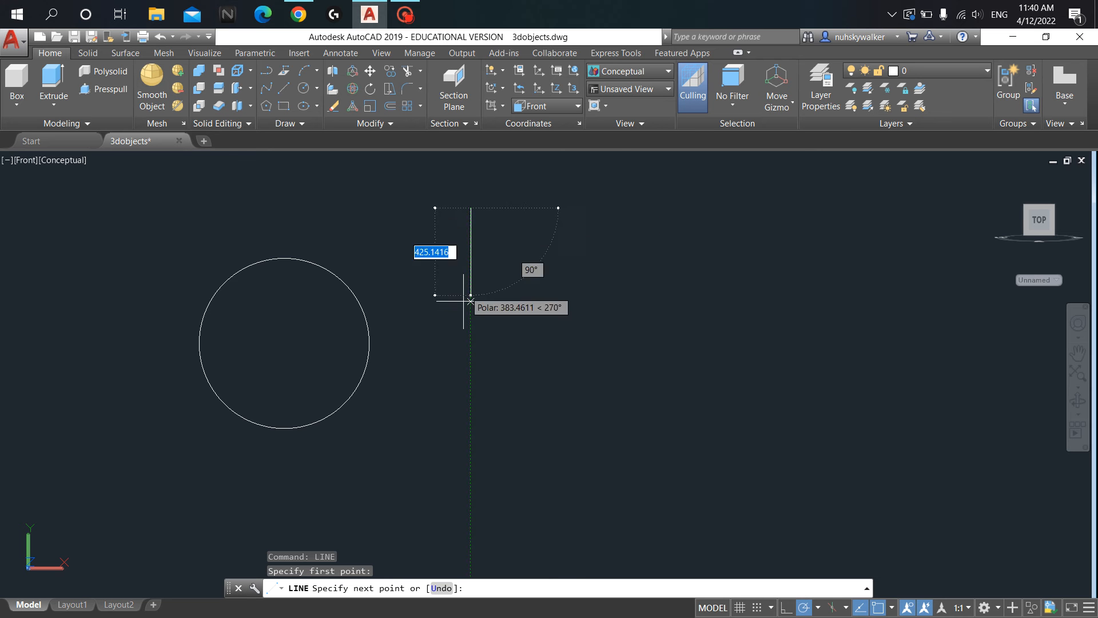
{"action": "left_click", "coordinate": [470, 491]}
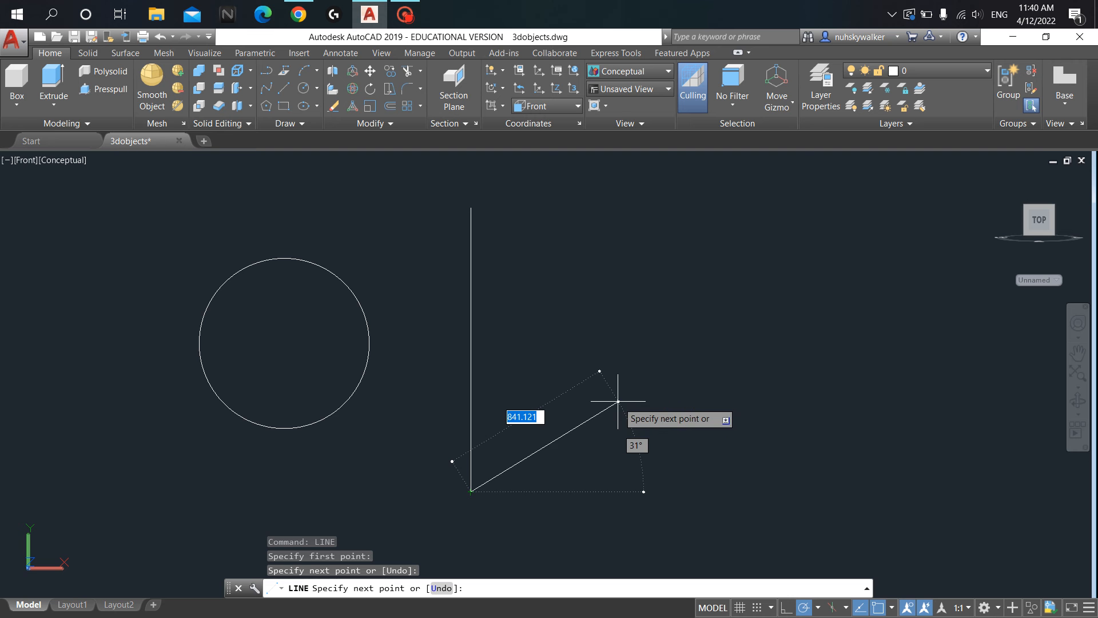
{"action": "key", "text": "Escape"}
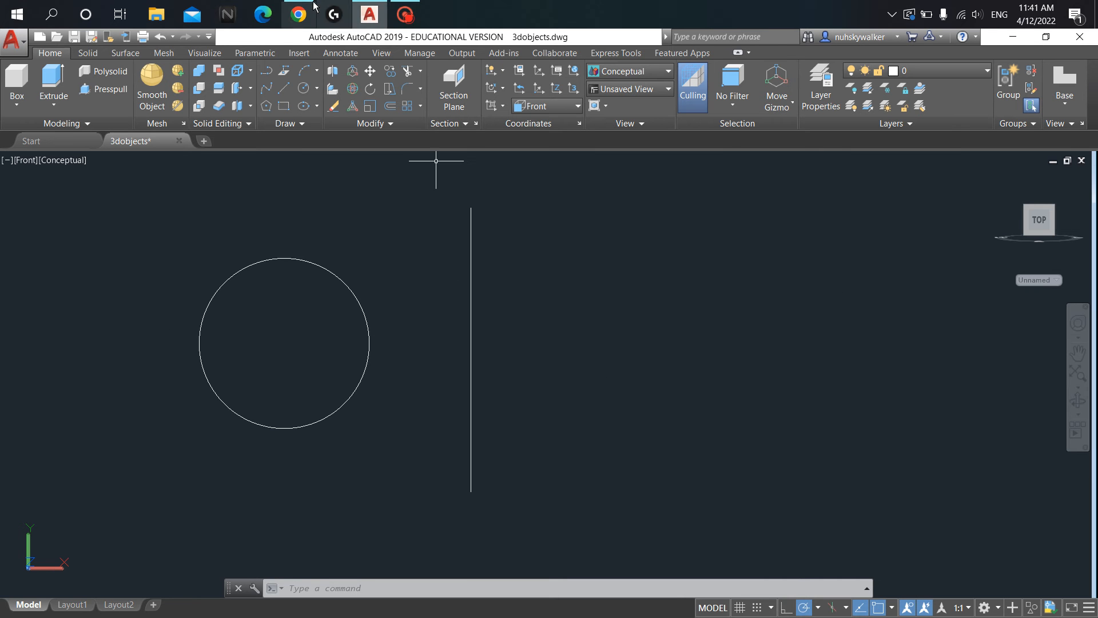
Step: Recheck the pump image in Chrome, and back in AutoCAD start revolving the circle with the vertical line's upper and lower endpoints as axis
{"action": "left_click", "coordinate": [298, 14]}
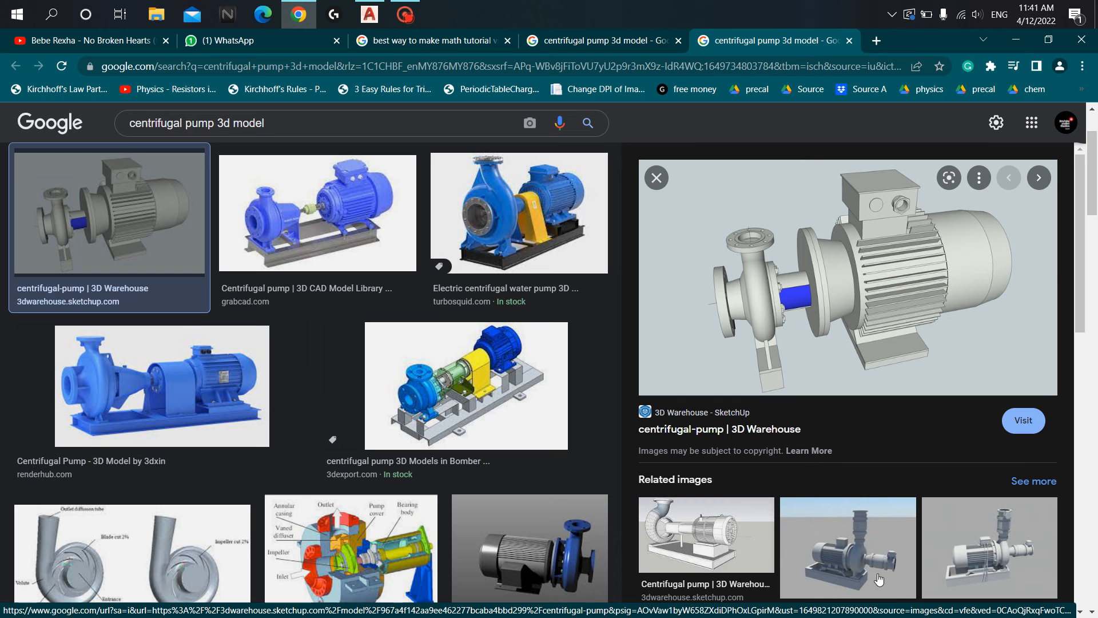
{"action": "left_click", "coordinate": [1016, 40]}
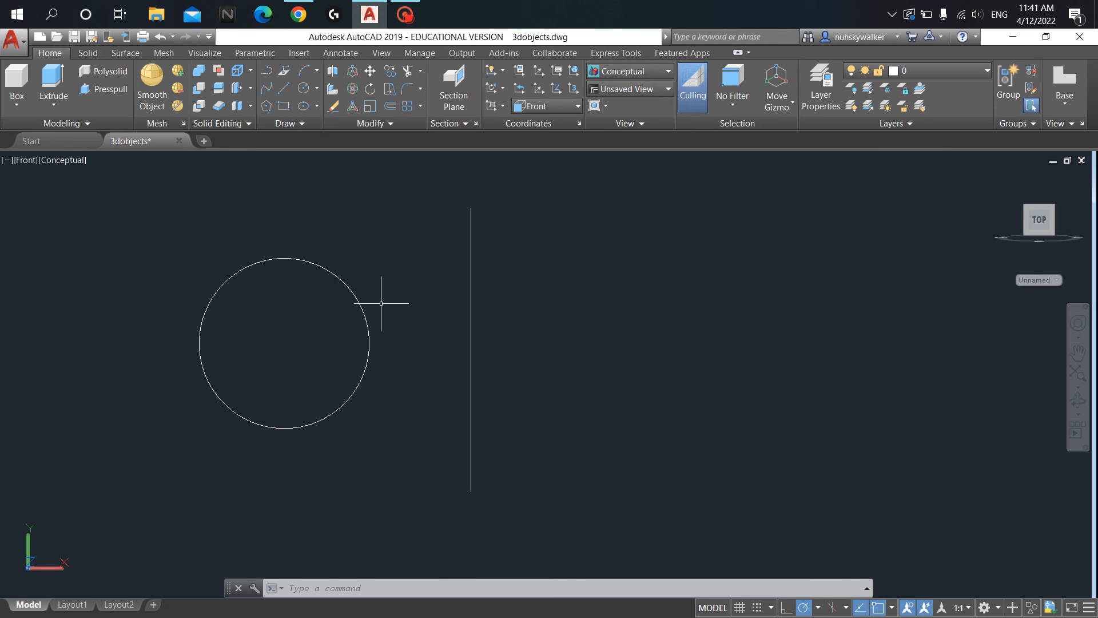
{"action": "left_click", "coordinate": [53, 105]}
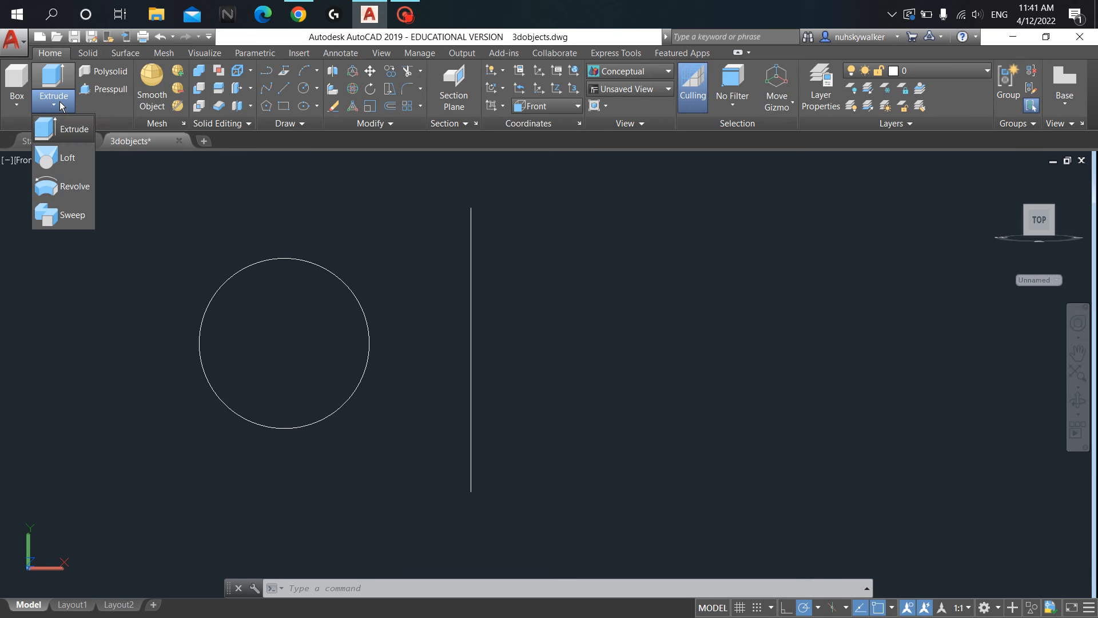
{"action": "left_click", "coordinate": [68, 190]}
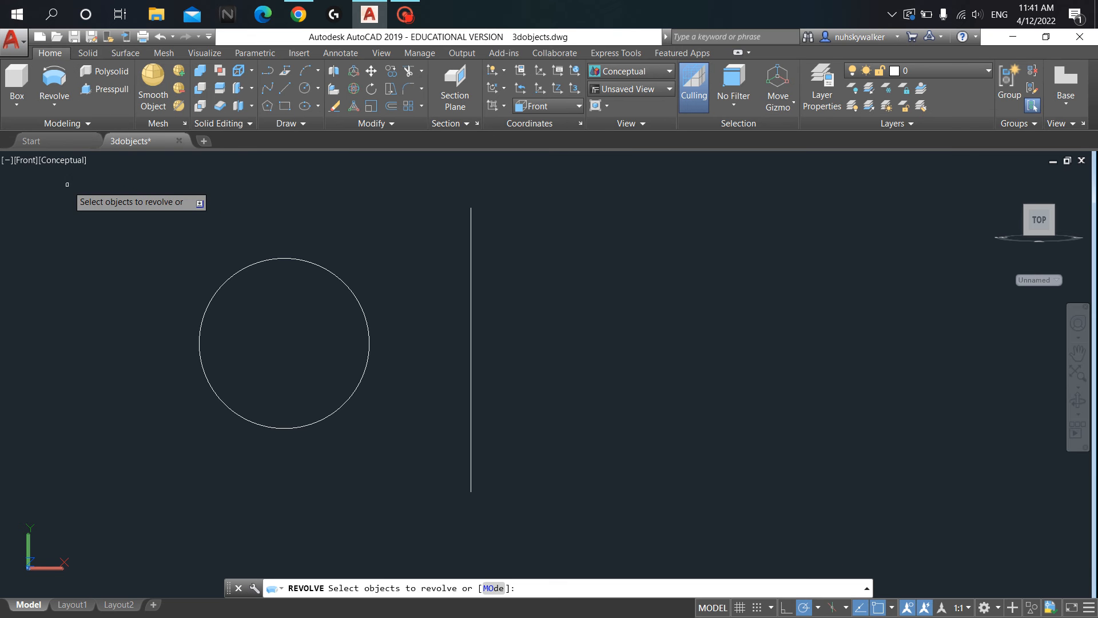
{"action": "left_click", "coordinate": [336, 276]}
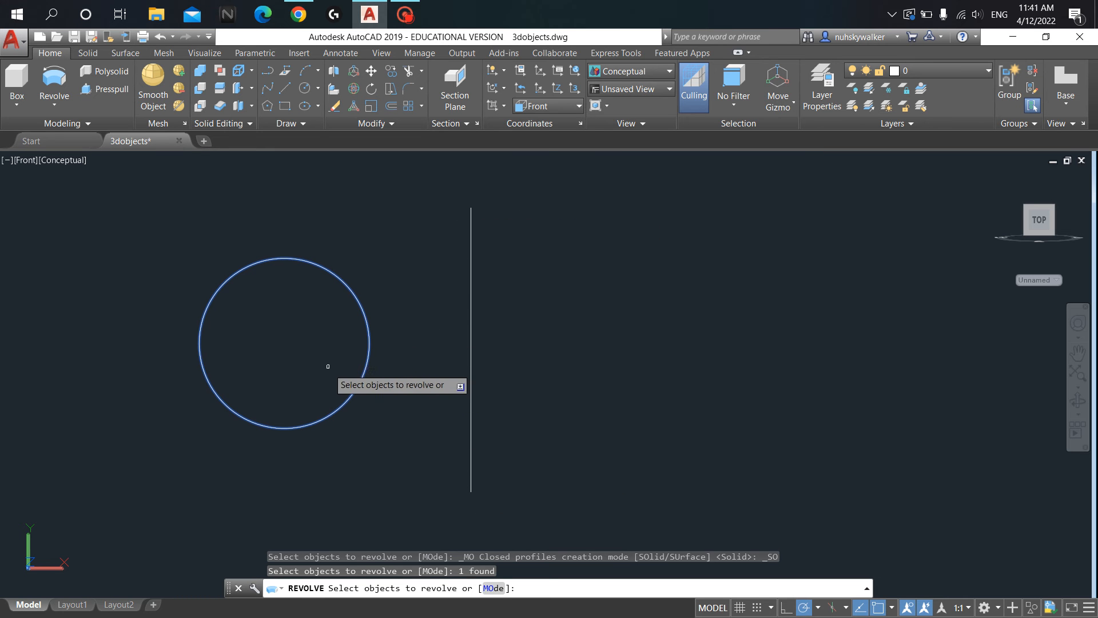
{"action": "key", "text": "Return"}
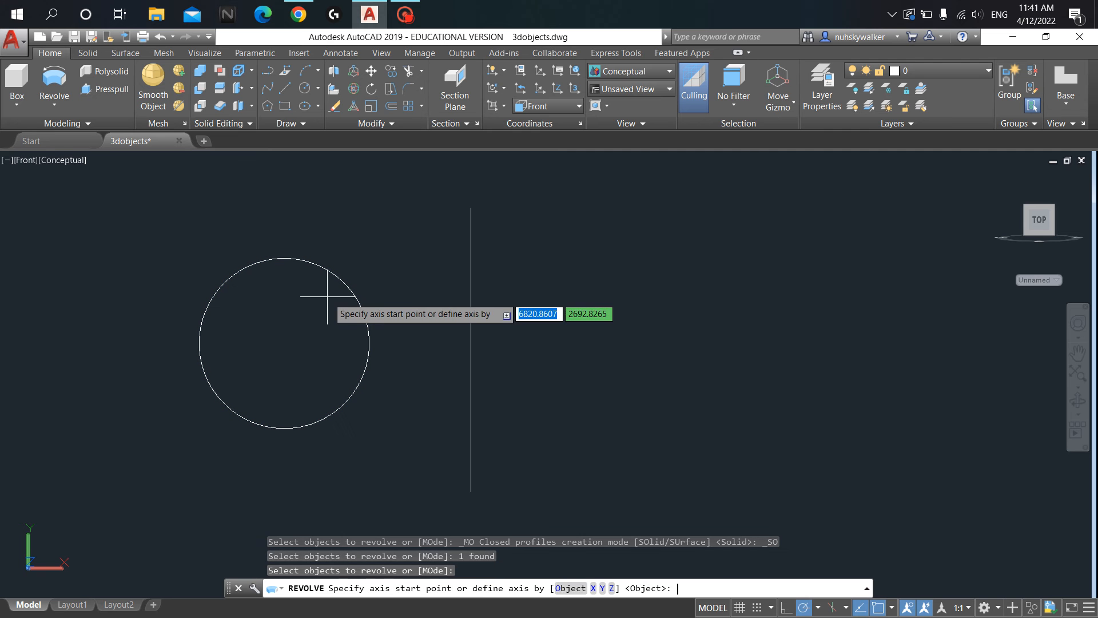
{"action": "left_click", "coordinate": [470, 207]}
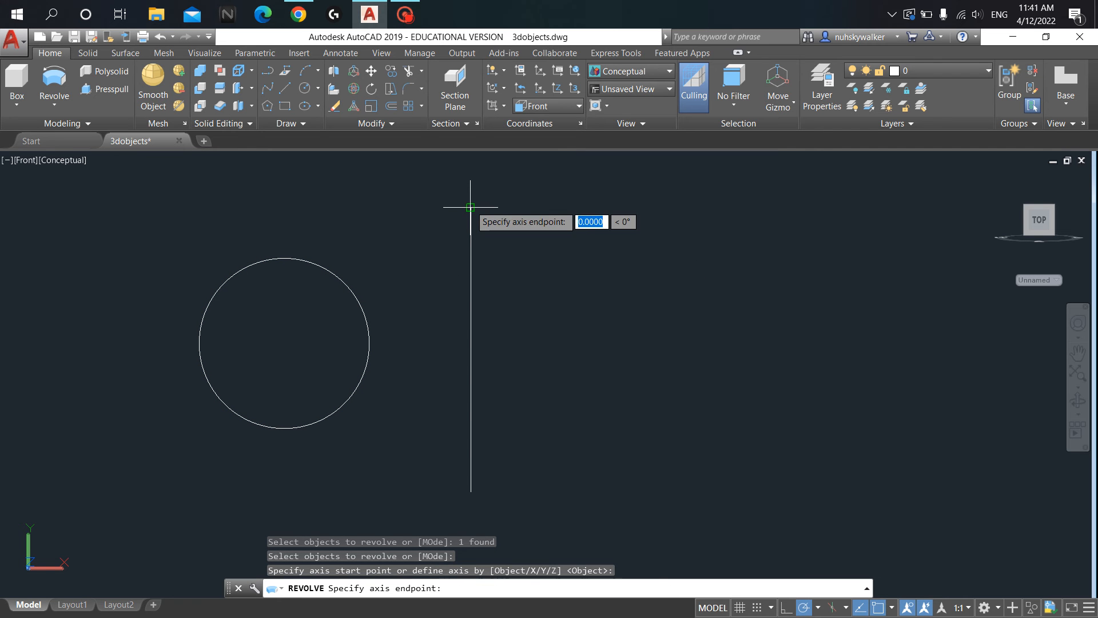
{"action": "left_click", "coordinate": [471, 491]}
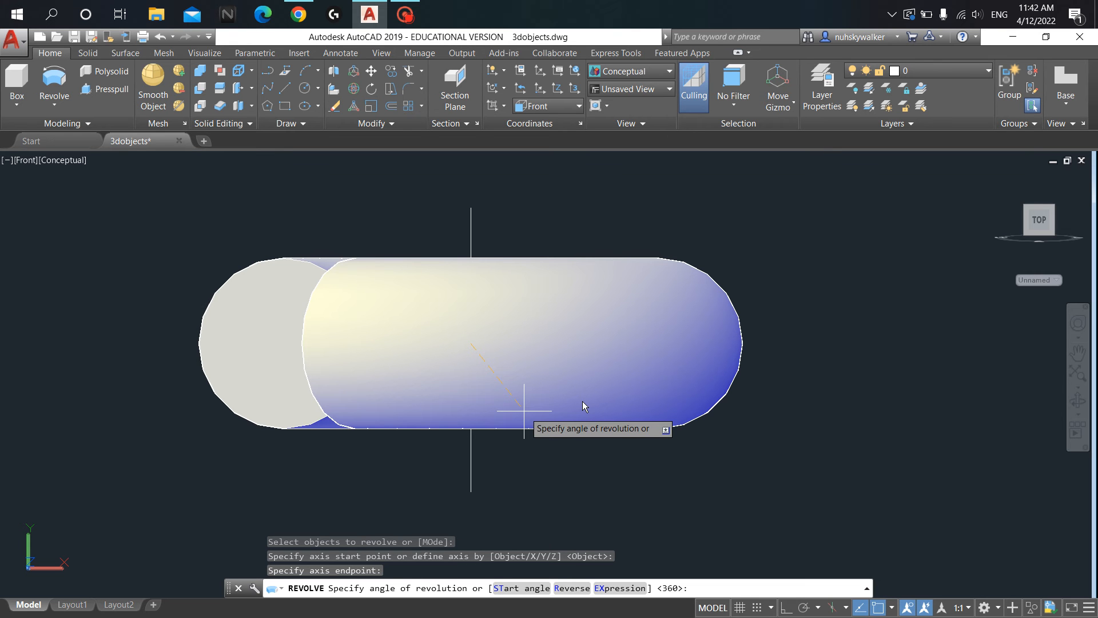
Step: Compare the revolve preview with the pump image in Chrome and return to AutoCAD
{"action": "mouse_move", "coordinate": [309, 16]}
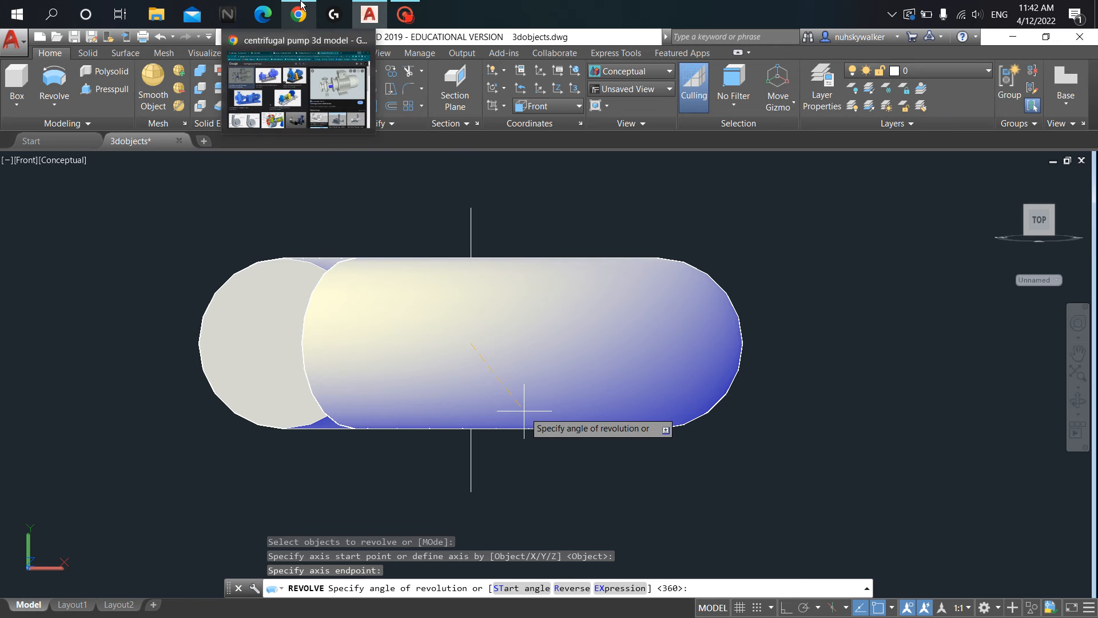
{"action": "left_click", "coordinate": [327, 53]}
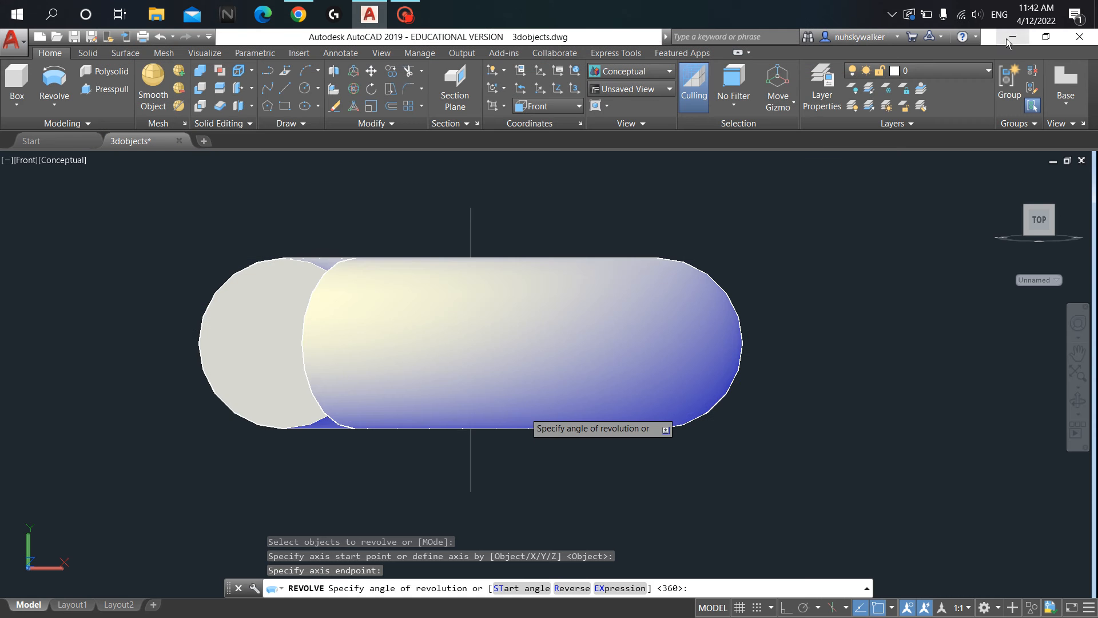
{"action": "left_click", "coordinate": [1016, 40]}
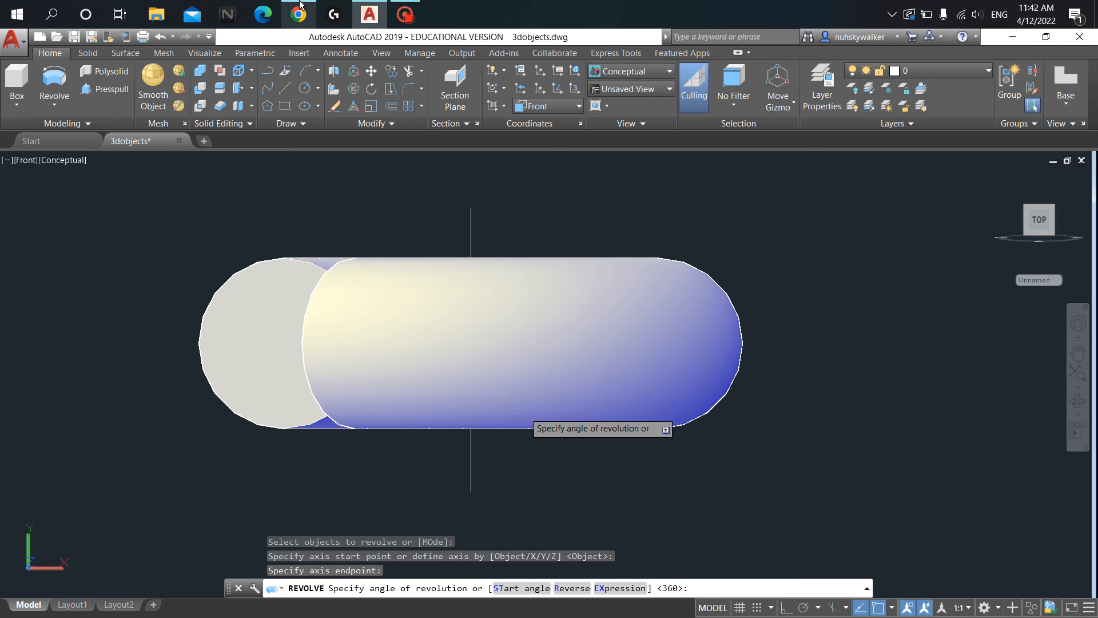
{"action": "left_click", "coordinate": [404, 14]}
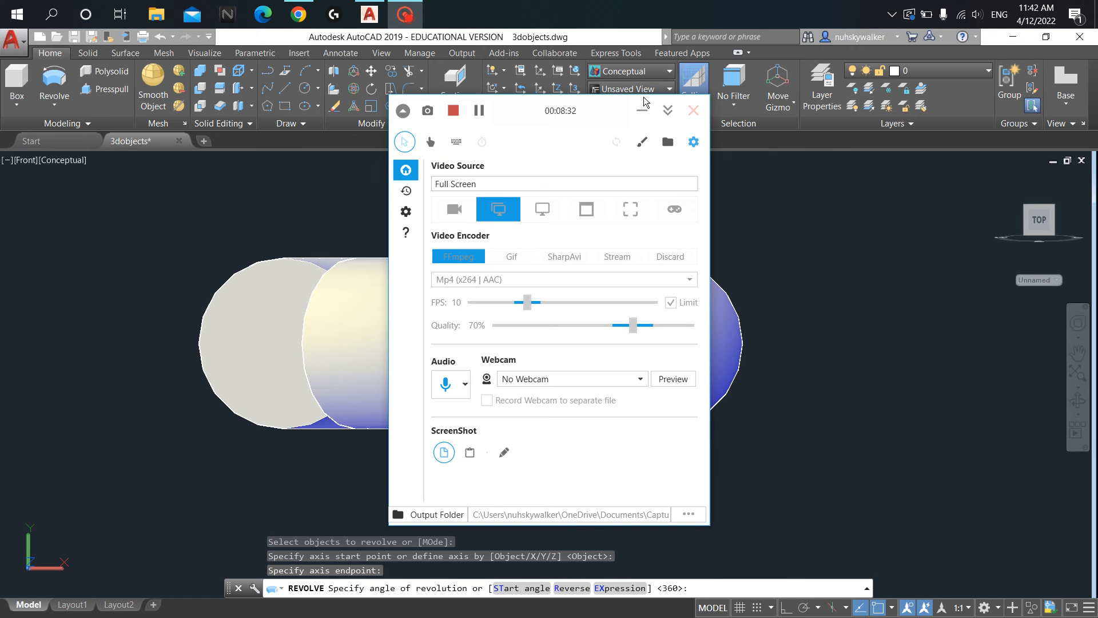
{"action": "left_click", "coordinate": [480, 110]}
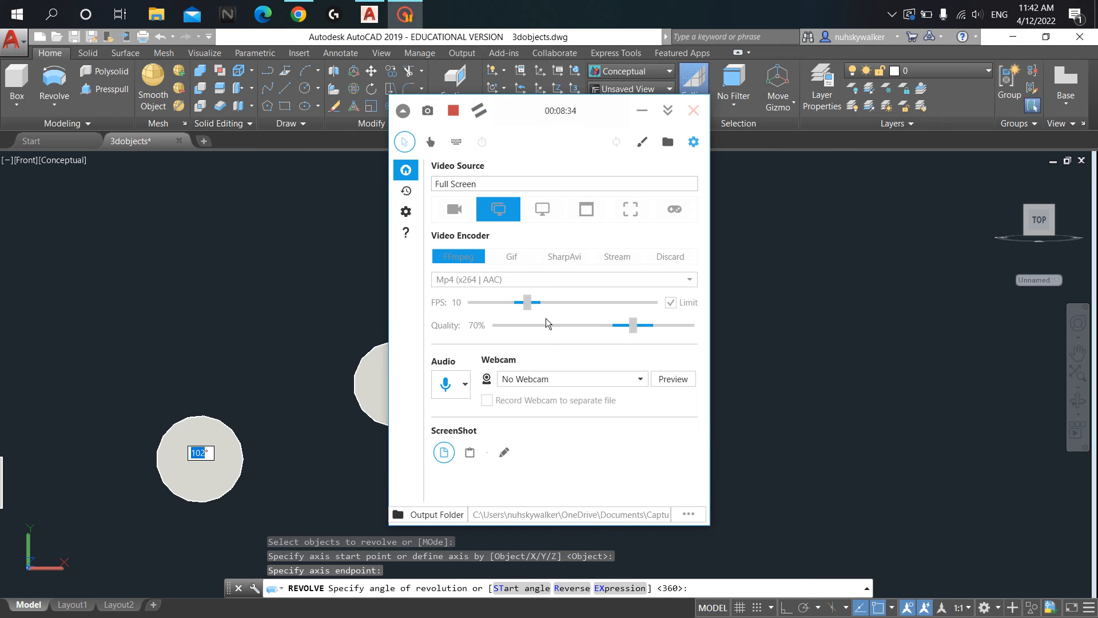
{"action": "left_click", "coordinate": [644, 111]}
Step: Complete the revolve of the circle around the vertical line with a full 360-degree angle
{"action": "scroll", "coordinate": [567, 401], "scroll_direction": "down", "scroll_amount": 3}
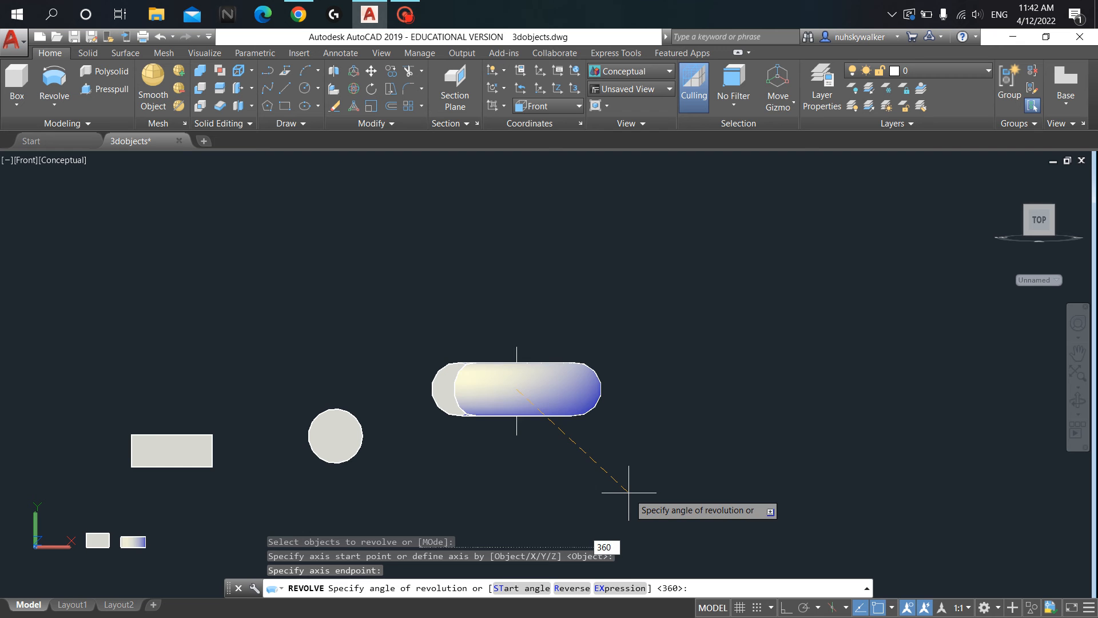
{"action": "key", "text": "Return"}
{"action": "scroll", "coordinate": [589, 412], "scroll_direction": "up", "scroll_amount": 5}
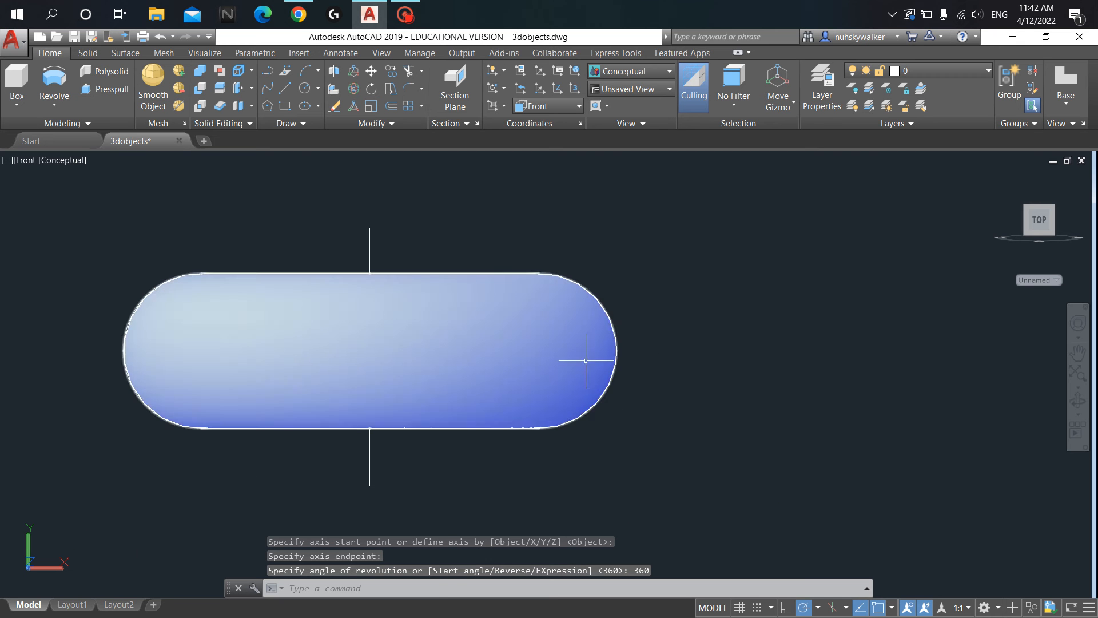
{"action": "middle_click_drag", "start_coordinate": [688, 352], "coordinate": [737, 352]}
Step: Switch to the SW Isometric view and inspect the revolved ring next to the cylinder
{"action": "left_click", "coordinate": [30, 164]}
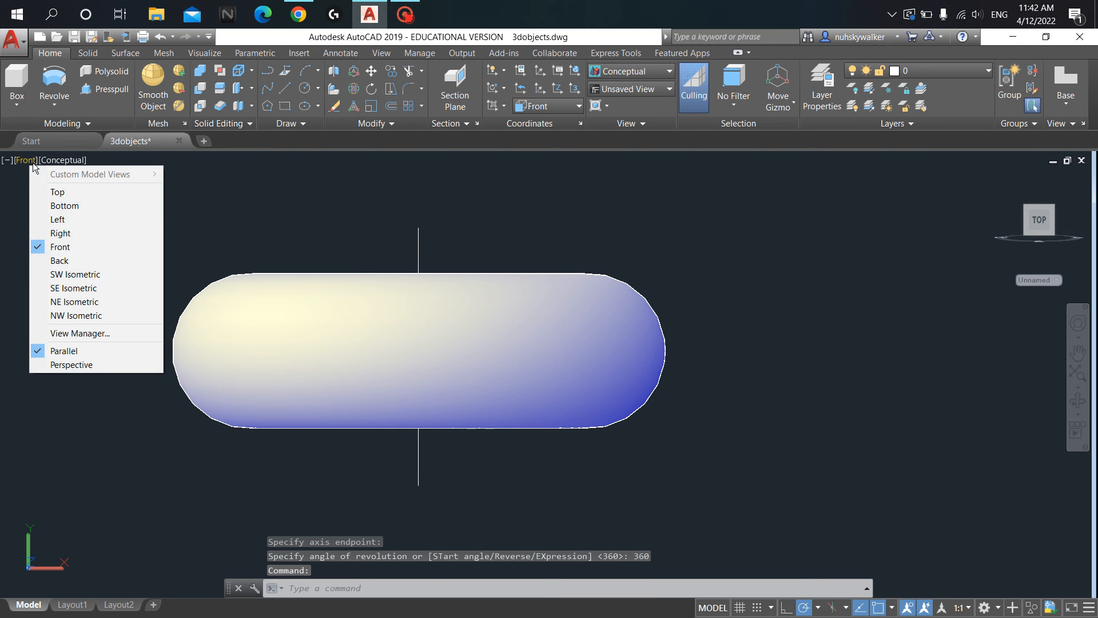
{"action": "left_click", "coordinate": [86, 273]}
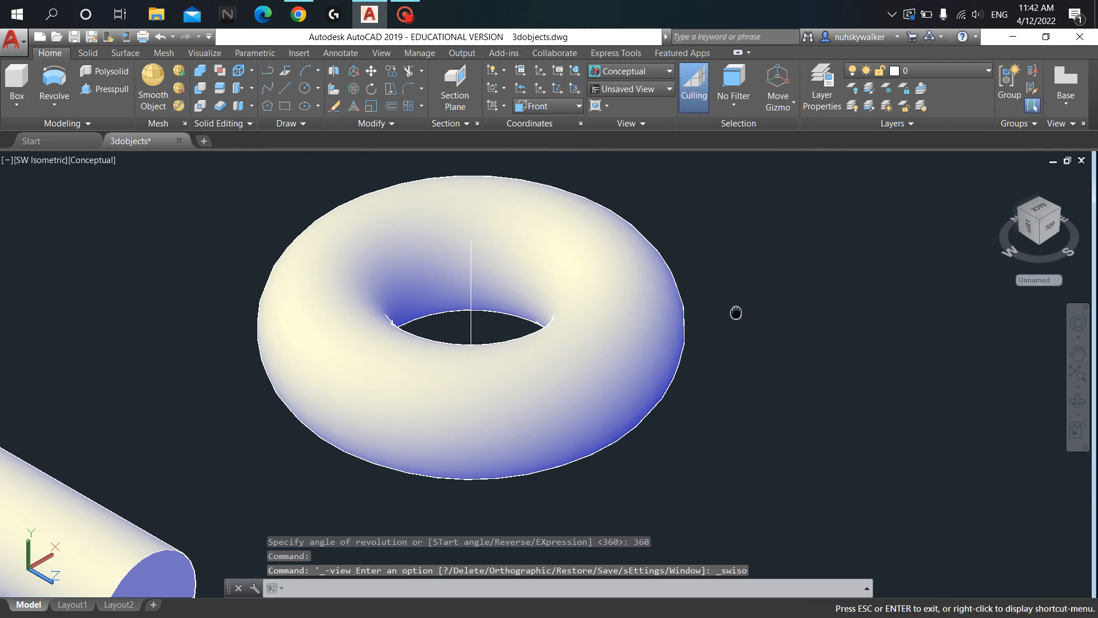
{"action": "scroll", "coordinate": [753, 238], "scroll_direction": "down", "scroll_amount": 2}
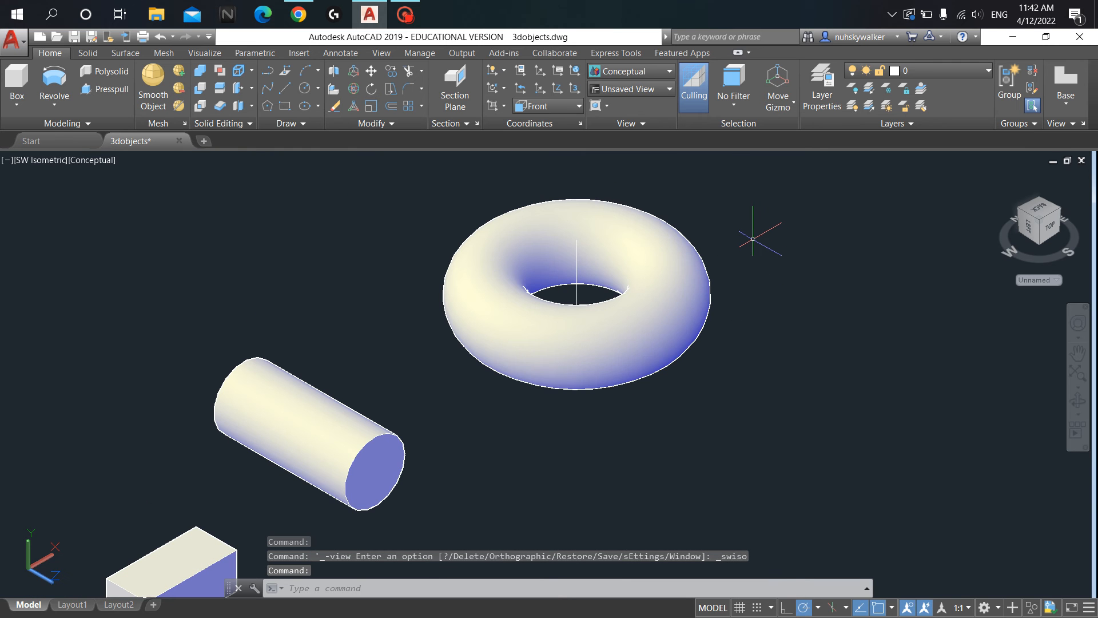
{"action": "middle_click_drag", "start_coordinate": [753, 240], "coordinate": [583, 343]}
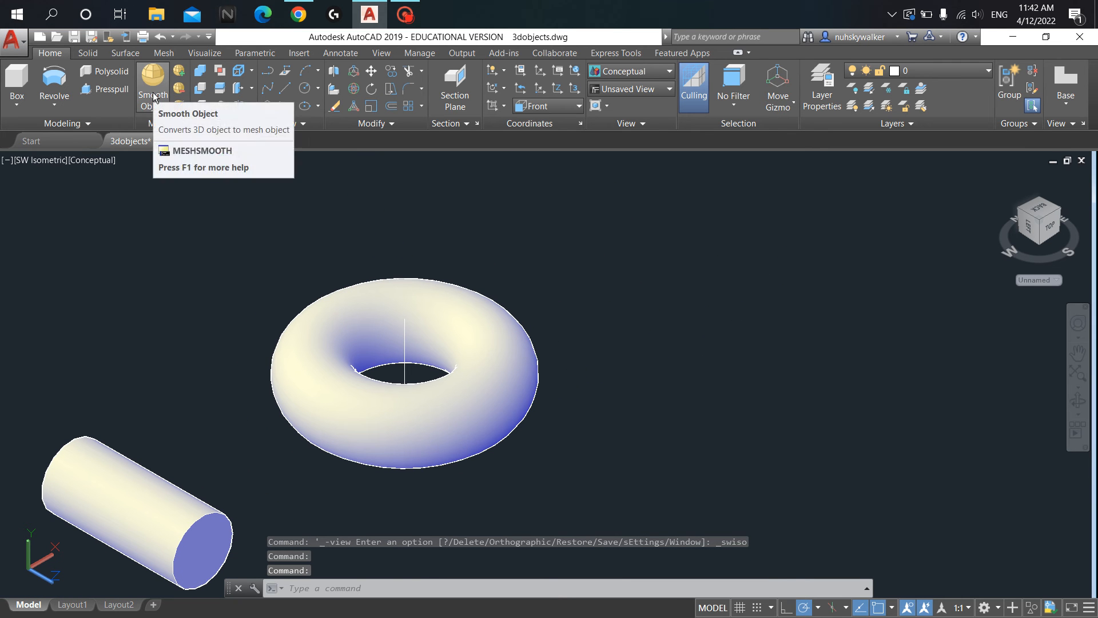
{"action": "scroll", "coordinate": [711, 437], "scroll_direction": "down", "scroll_amount": 3}
{"action": "scroll", "coordinate": [712, 438], "scroll_direction": "up", "scroll_amount": 3}
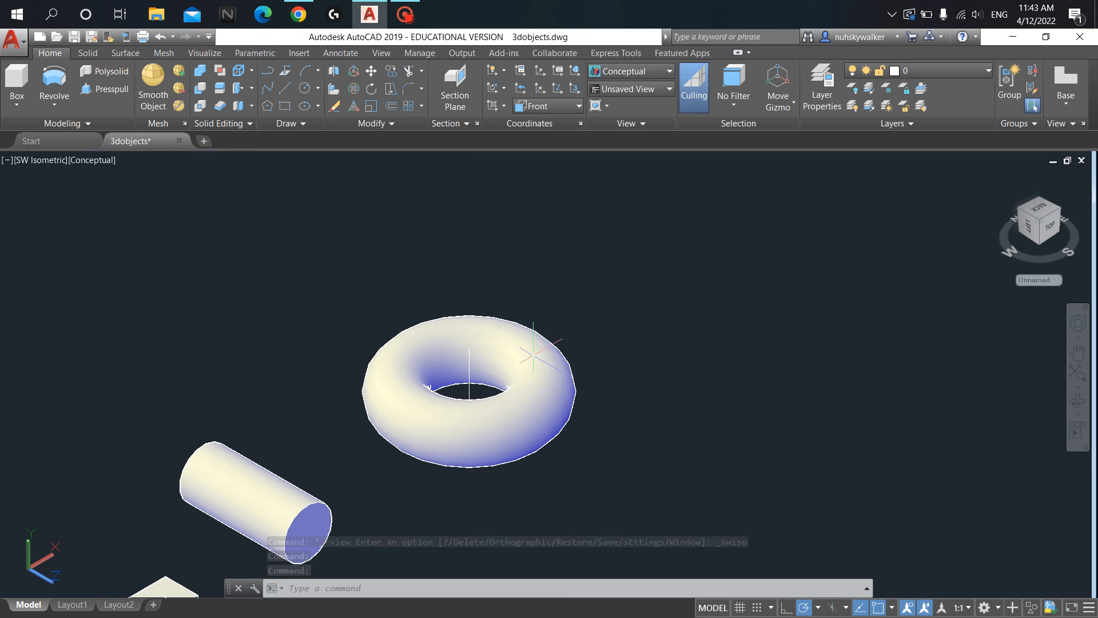
Step: Recheck the centrifugal pump image in Chrome and return to the solids in AutoCAD
{"action": "left_click", "coordinate": [300, 15]}
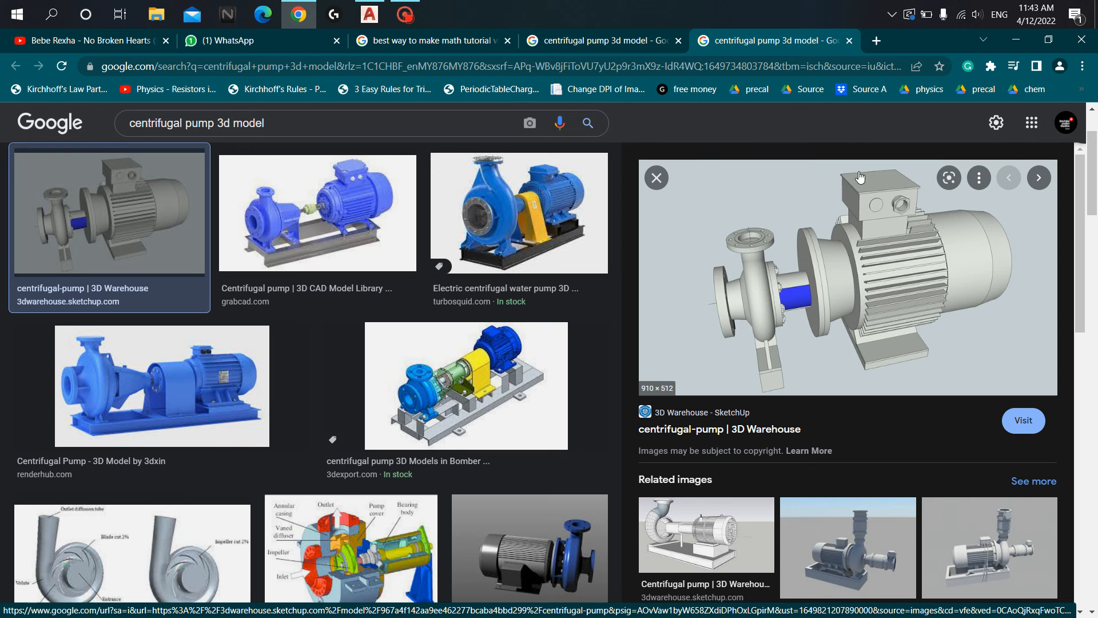
{"action": "left_click", "coordinate": [1022, 37]}
{"action": "middle_click_drag", "start_coordinate": [416, 427], "coordinate": [602, 338]}
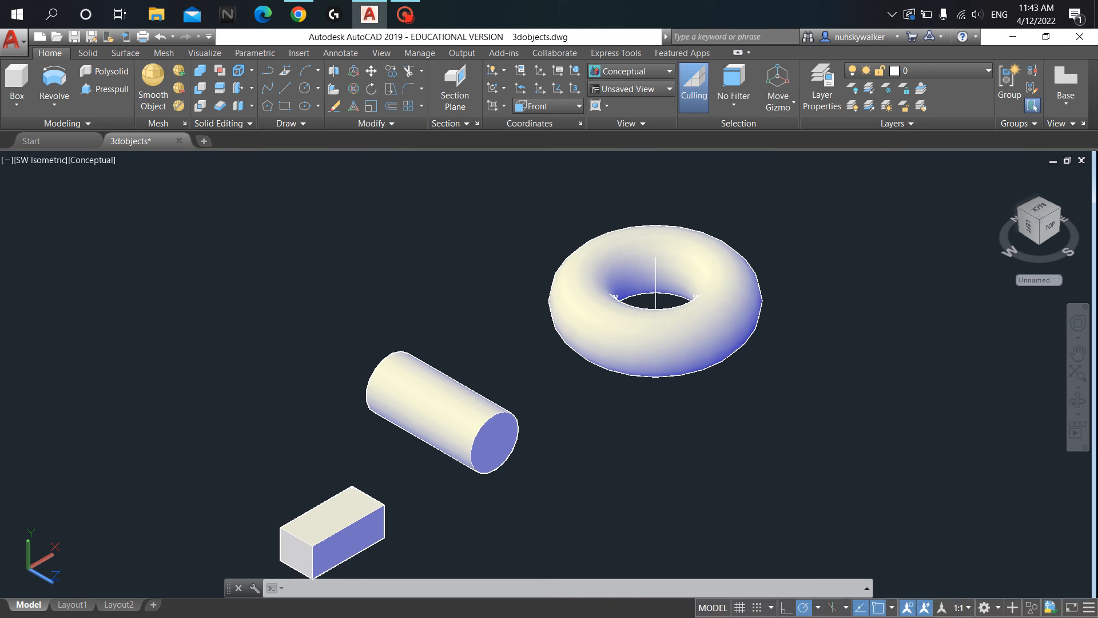
{"action": "middle_click_drag", "start_coordinate": [408, 272], "coordinate": [583, 342]}
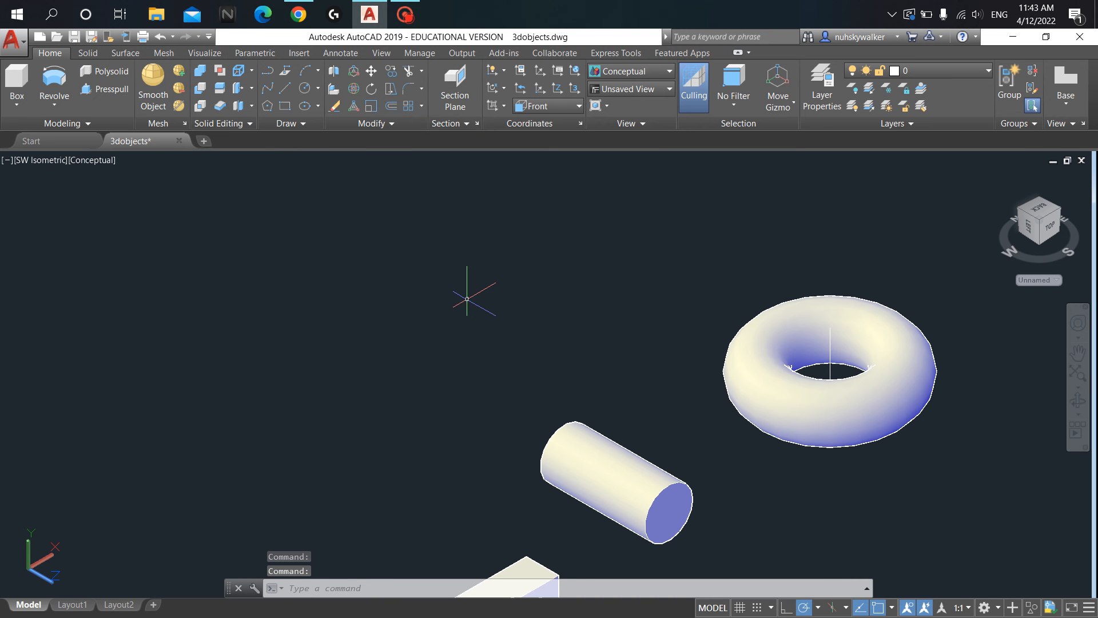
{"action": "type", "text": "c"}
{"action": "key", "text": "Return"}
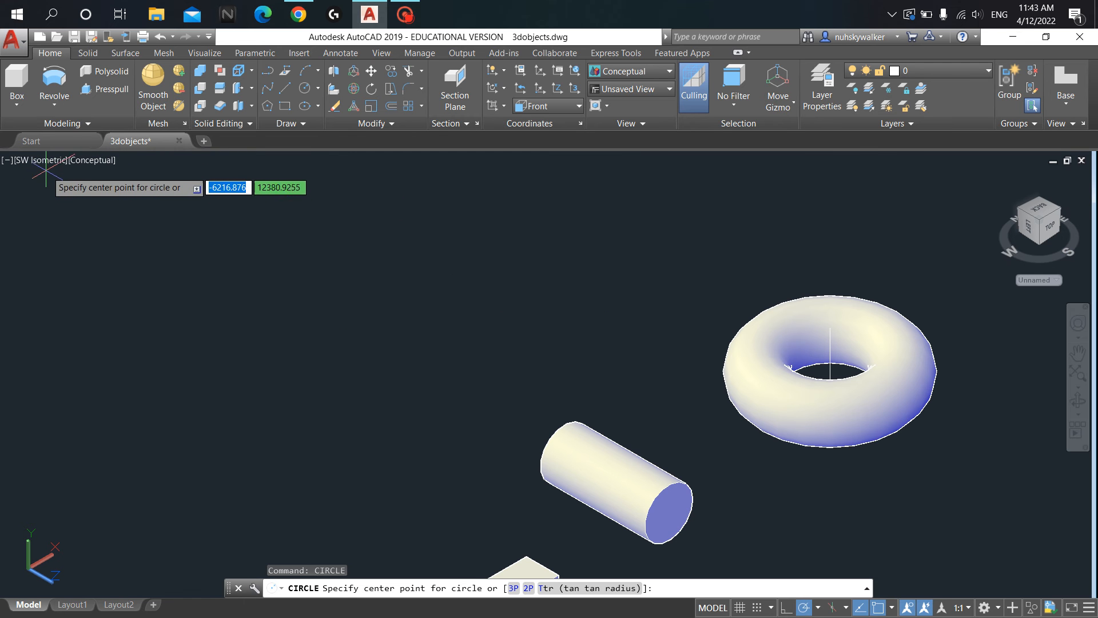
{"action": "key", "text": "Escape"}
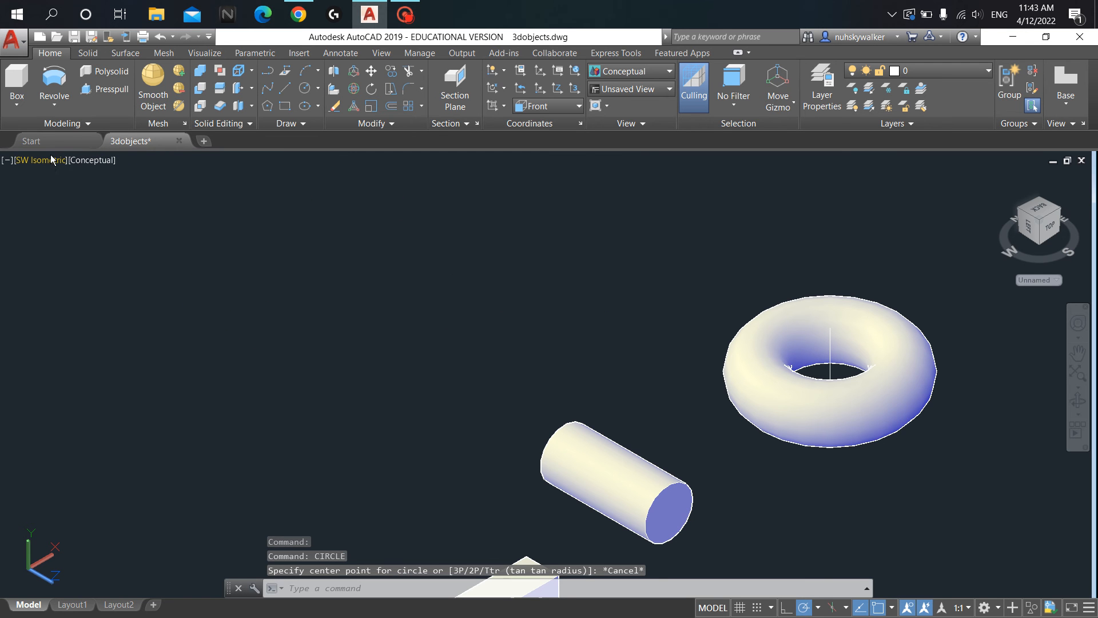
Step: Switch to the Front view and draw a circle of about 910 radius in the empty area above and to the left of the ring
{"action": "left_click", "coordinate": [51, 160]}
{"action": "left_click", "coordinate": [106, 246]}
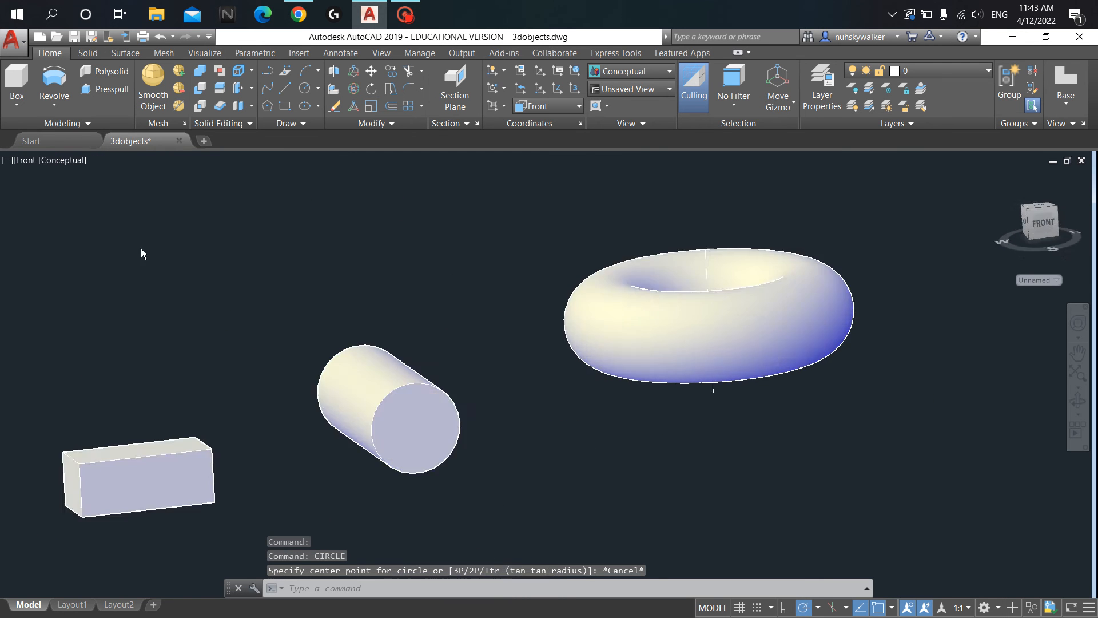
{"action": "middle_click_drag", "start_coordinate": [561, 257], "coordinate": [376, 458]}
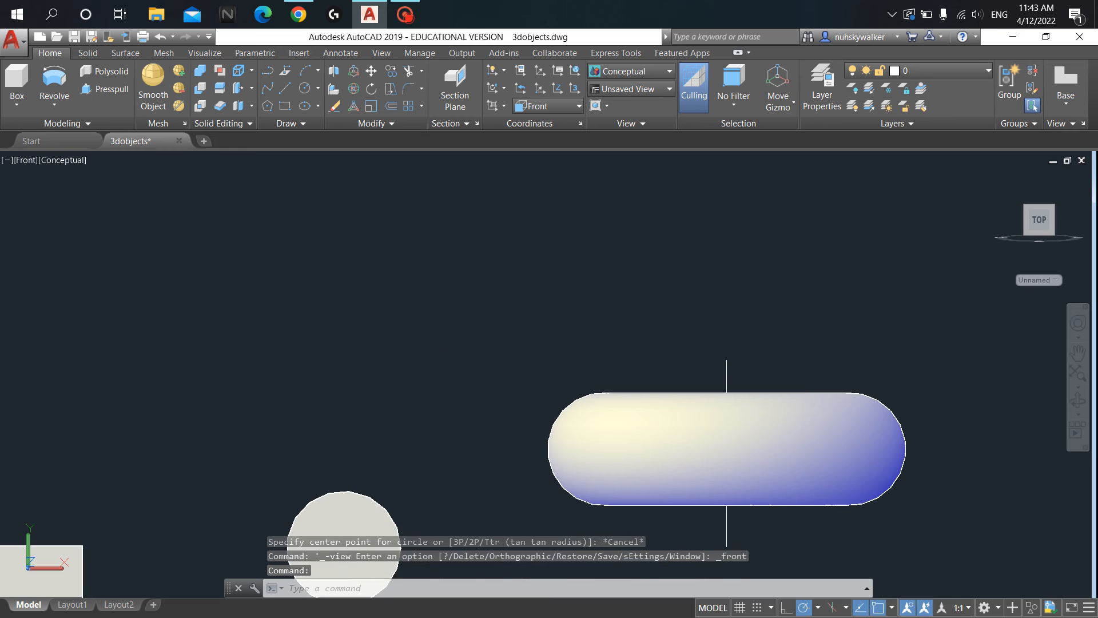
{"action": "middle_click_drag", "start_coordinate": [405, 324], "coordinate": [649, 431]}
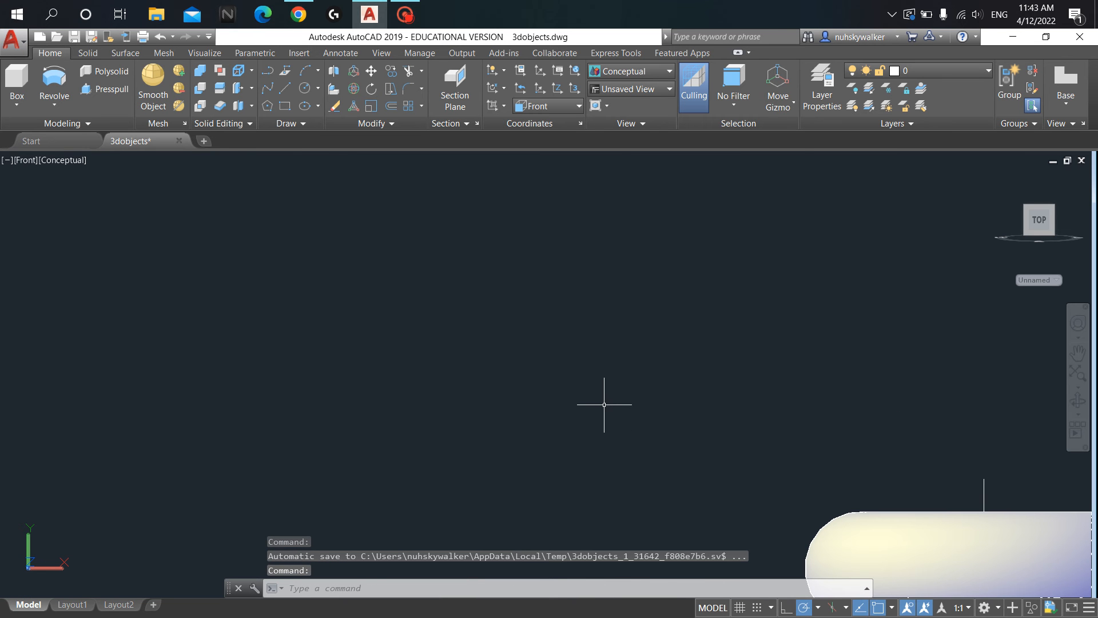
{"action": "type", "text": "cir"}
{"action": "key", "text": "Return"}
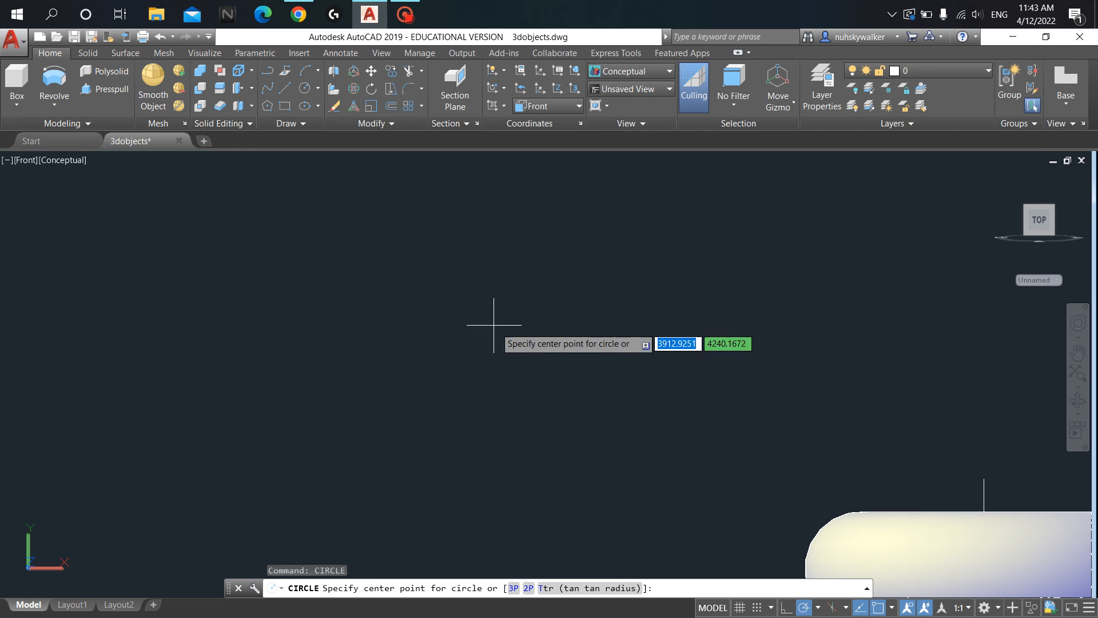
{"action": "left_click", "coordinate": [440, 299]}
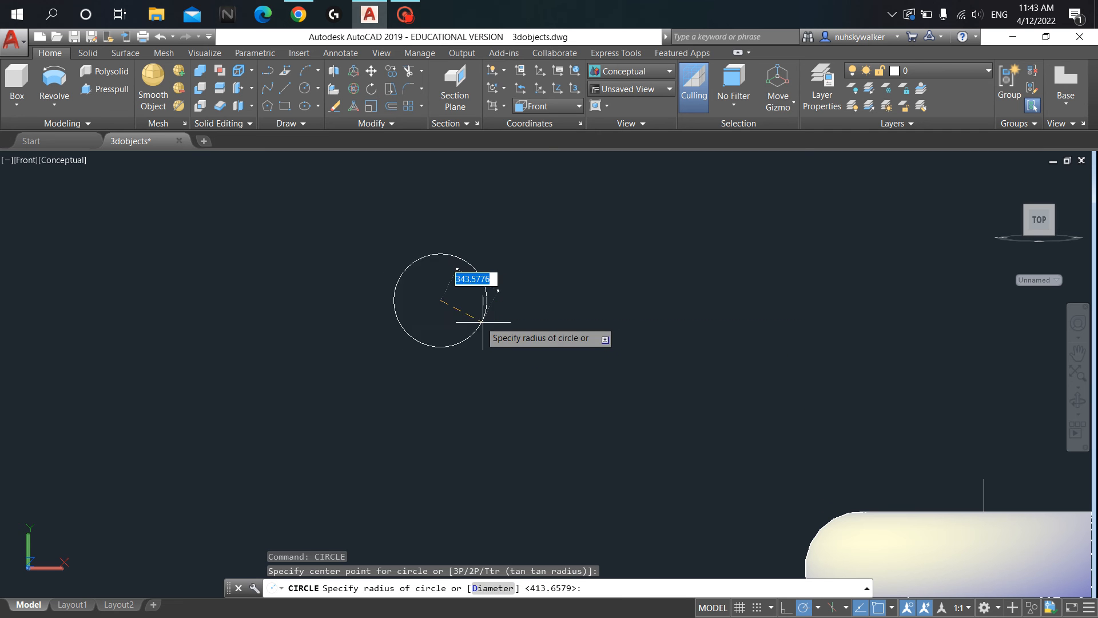
{"action": "left_click", "coordinate": [551, 360]}
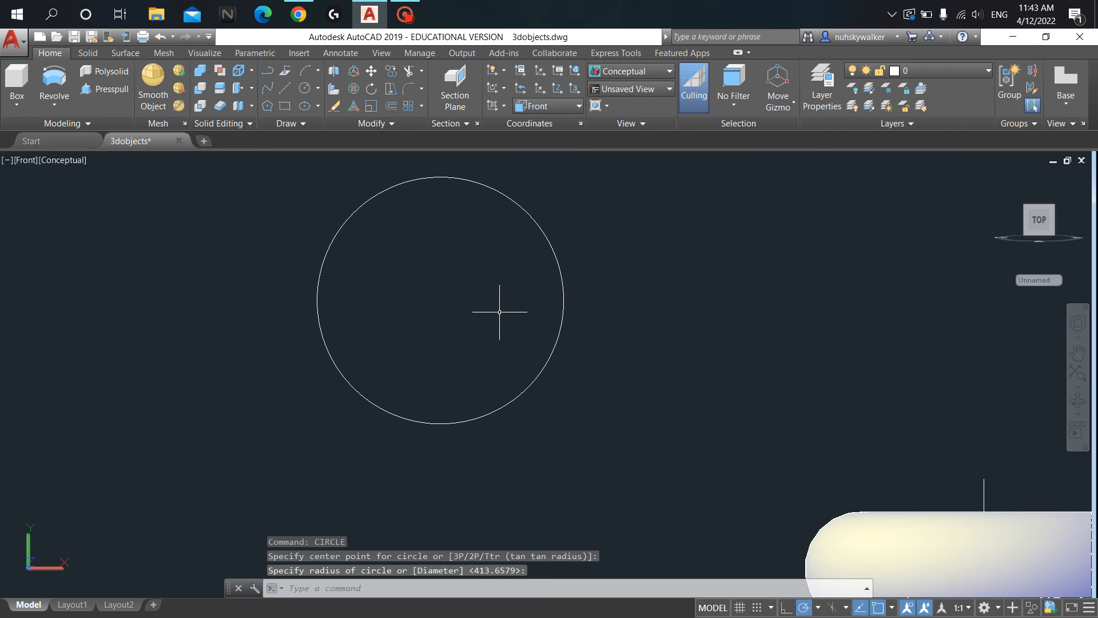
Step: Draw a smaller concentric circle at the large circle's center, with slightly less than half its radius
{"action": "type", "text": "circl"}
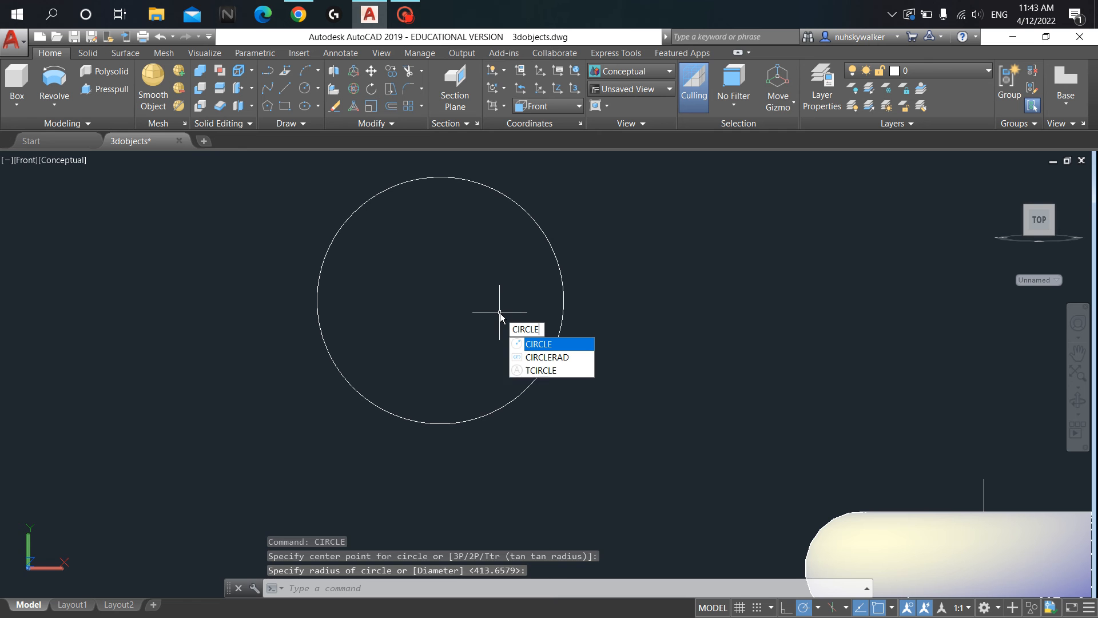
{"action": "key", "text": "Return"}
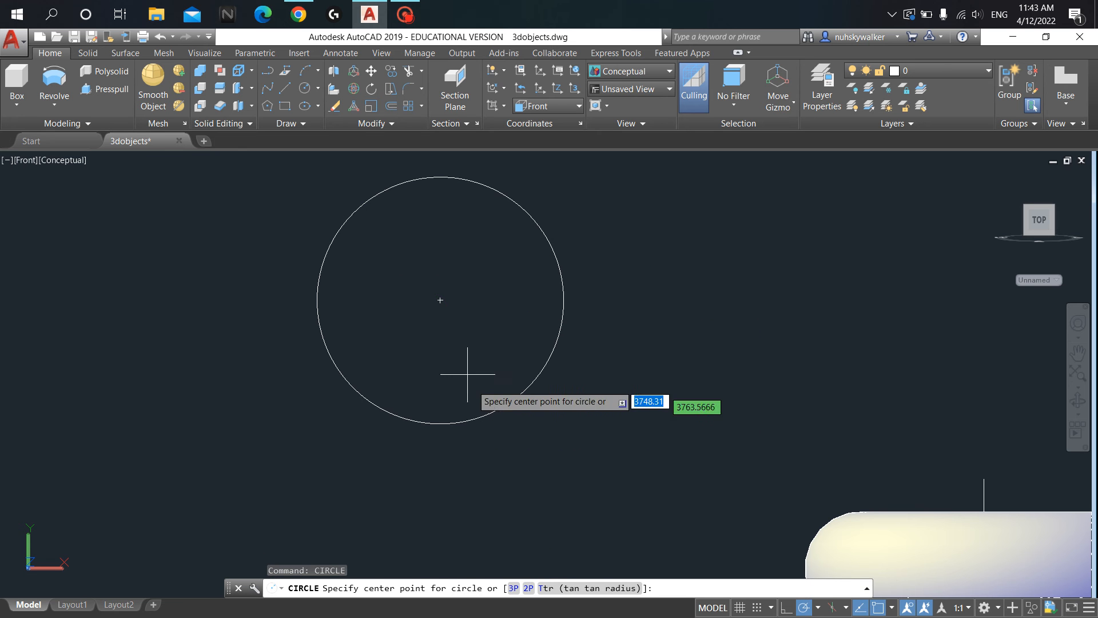
{"action": "left_click", "coordinate": [440, 300]}
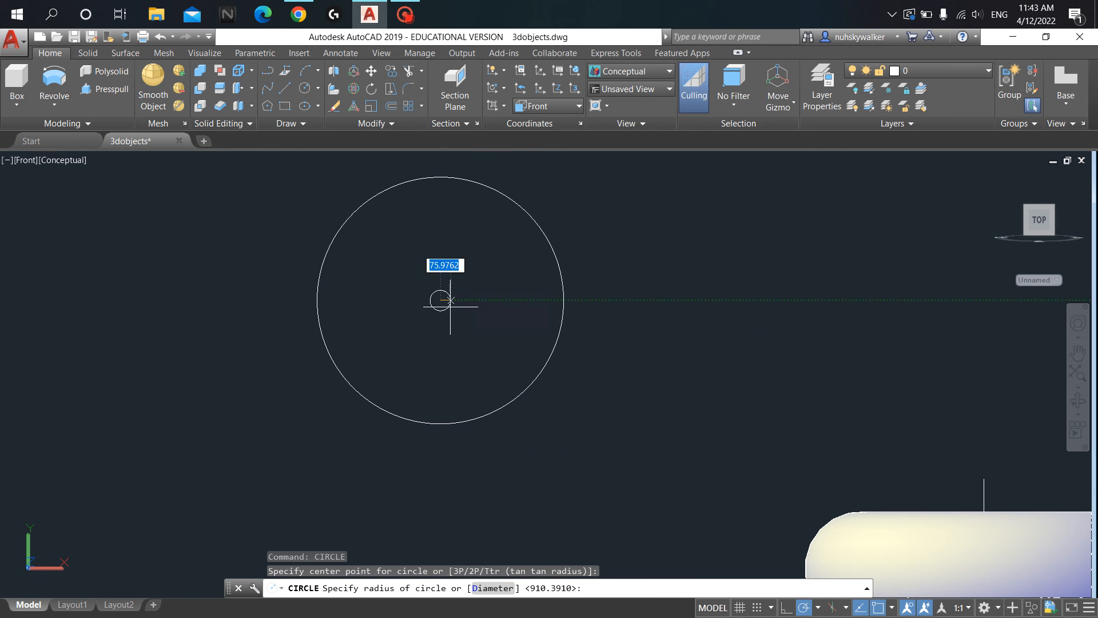
{"action": "left_click", "coordinate": [476, 342]}
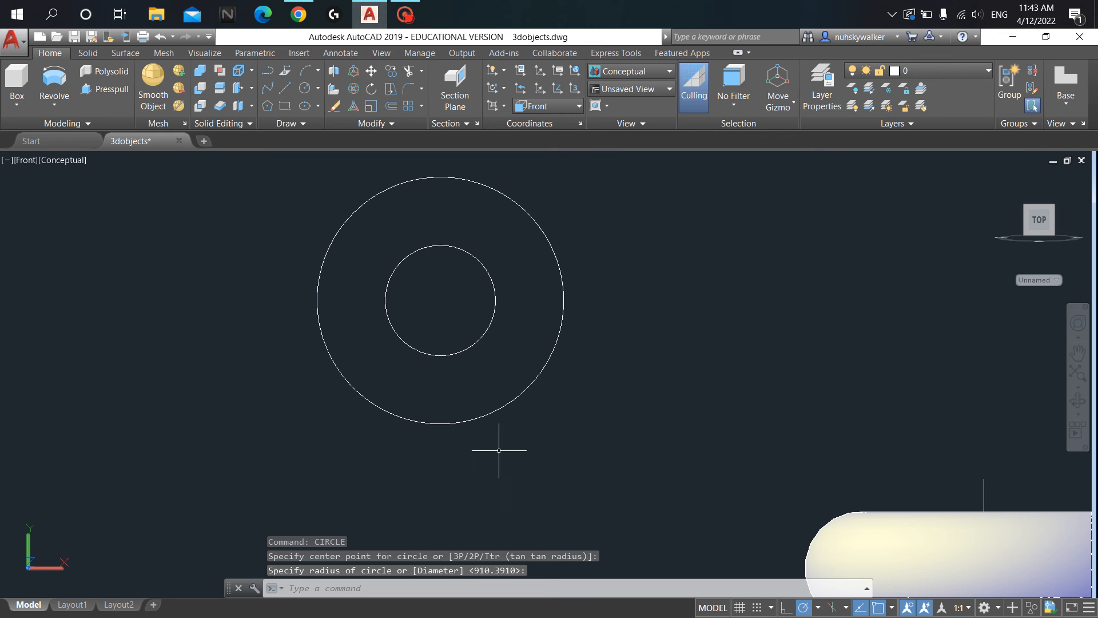
{"action": "middle_click_drag", "start_coordinate": [687, 331], "coordinate": [780, 328]}
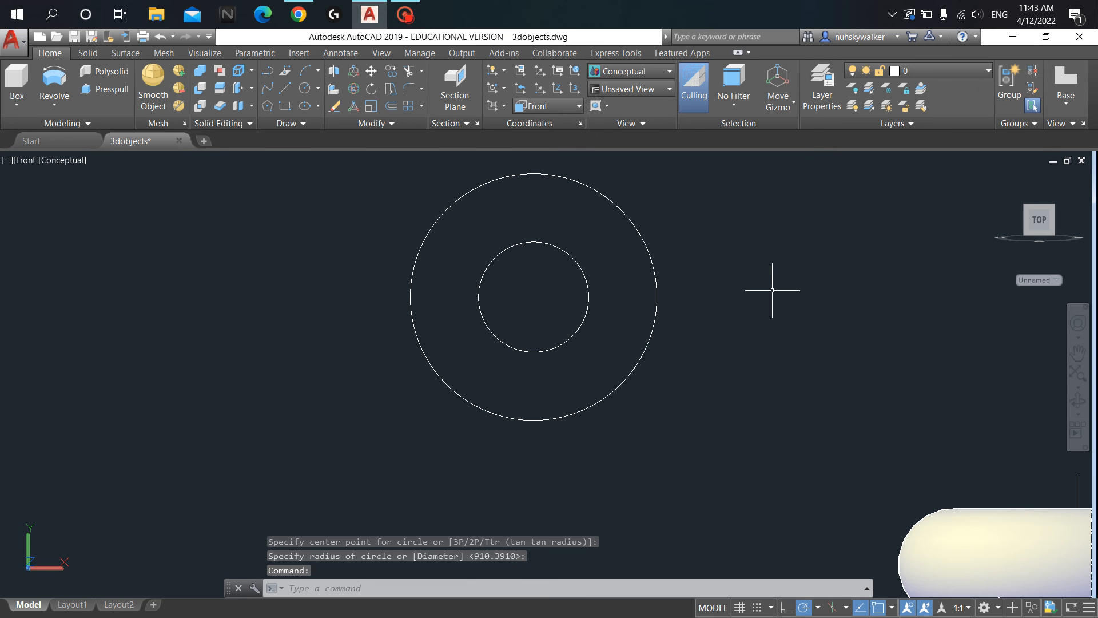
Step: Switch to the SW Isometric view and show the concentric circles and the cylinder up close
{"action": "left_click", "coordinate": [26, 160]}
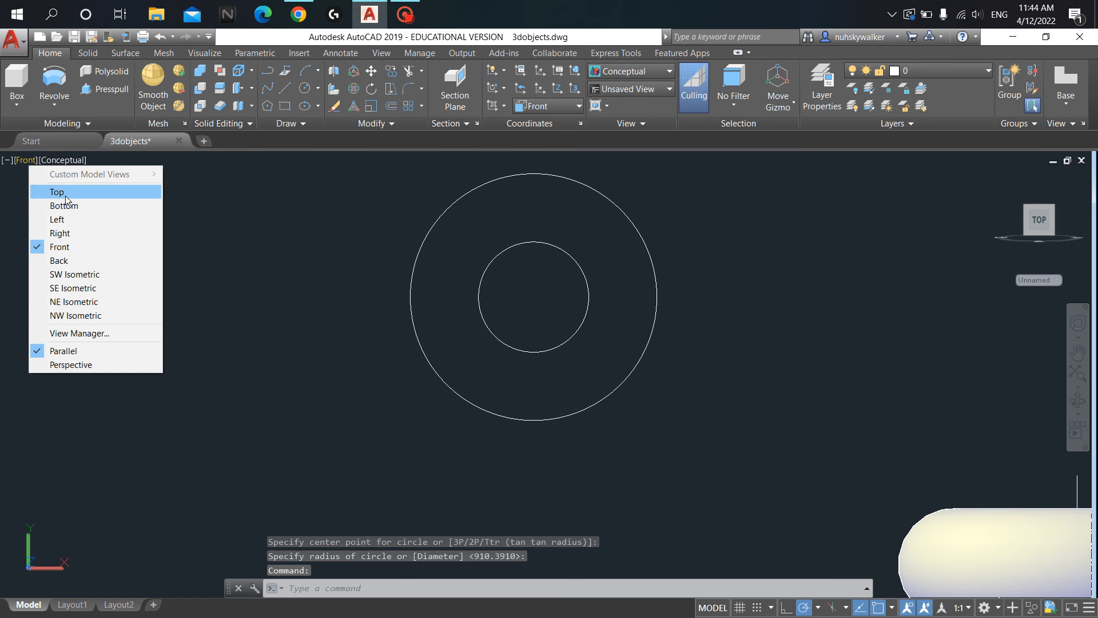
{"action": "left_click", "coordinate": [87, 275]}
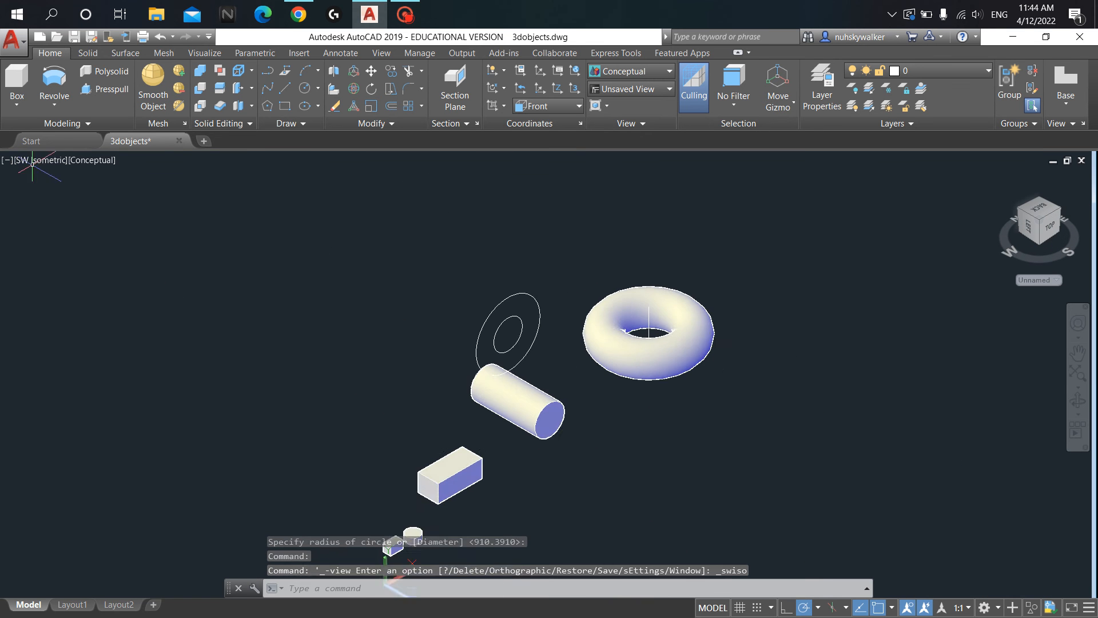
{"action": "scroll", "coordinate": [510, 320], "scroll_direction": "up", "scroll_amount": 5}
{"action": "middle_click_drag", "start_coordinate": [500, 341], "coordinate": [553, 158]}
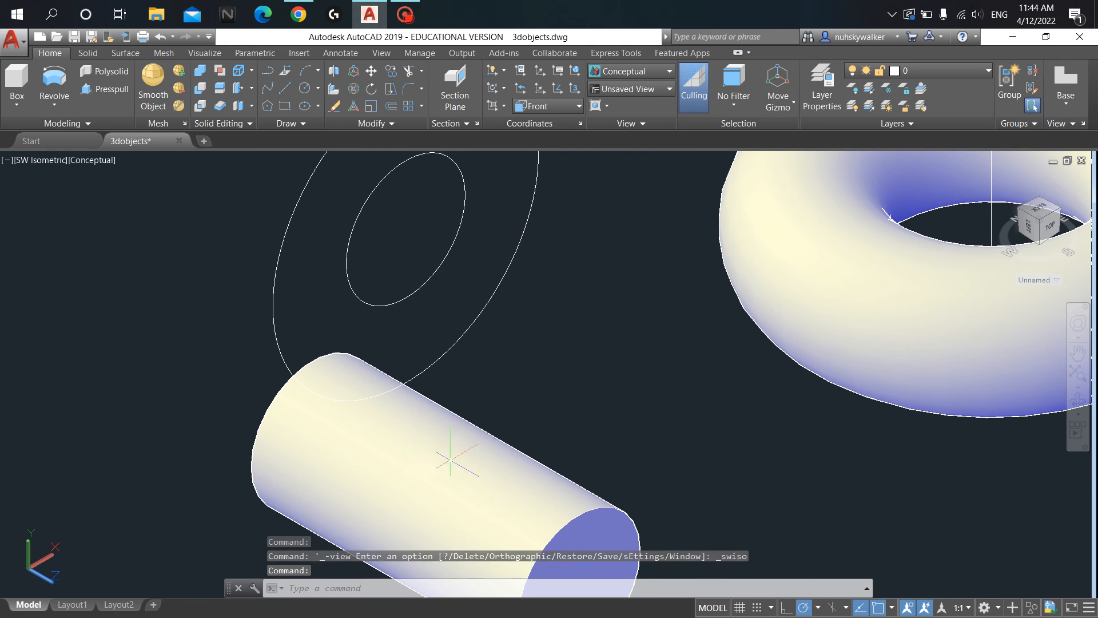
Step: Erase the solid cylinder that overlaps the two concentric circles
{"action": "left_click", "coordinate": [472, 446]}
{"action": "right_click", "coordinate": [457, 464]}
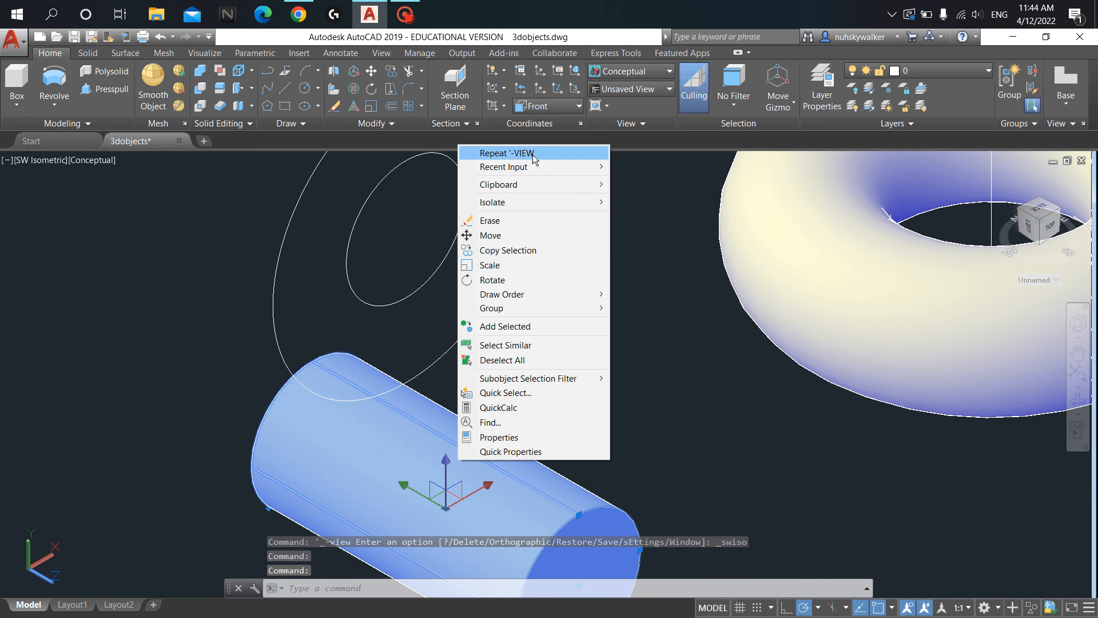
{"action": "left_click", "coordinate": [514, 227]}
{"action": "mouse_move", "coordinate": [581, 313]}
{"action": "middle_mouse_down"}
{"action": "mouse_move", "coordinate": [459, 444]}
{"action": "mouse_move", "coordinate": [503, 410]}
{"action": "mouse_move", "coordinate": [544, 407]}
{"action": "middle_mouse_up"}
{"action": "middle_click_drag", "start_coordinate": [567, 369], "coordinate": [584, 369]}
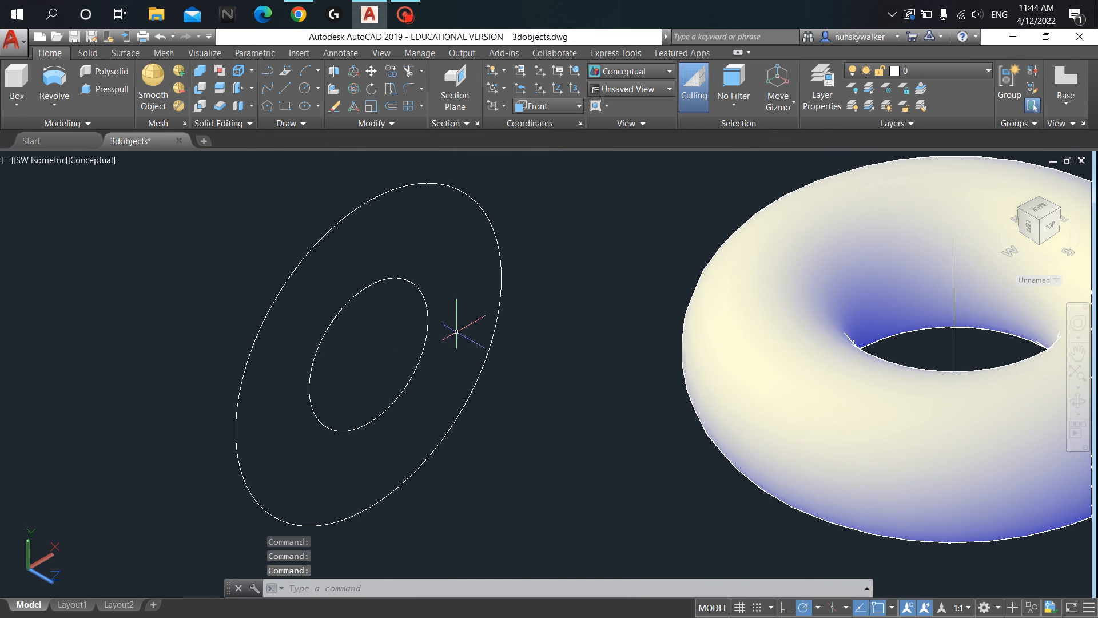
Step: Extrude the outer circle backward by a short distance into a thin solid disc, leaving the inner circle unselected
{"action": "scroll", "coordinate": [456, 318], "scroll_direction": "up", "scroll_amount": 2}
{"action": "scroll", "coordinate": [582, 311], "scroll_direction": "down", "scroll_amount": 2}
{"action": "middle_click_drag", "start_coordinate": [582, 316], "coordinate": [627, 311]}
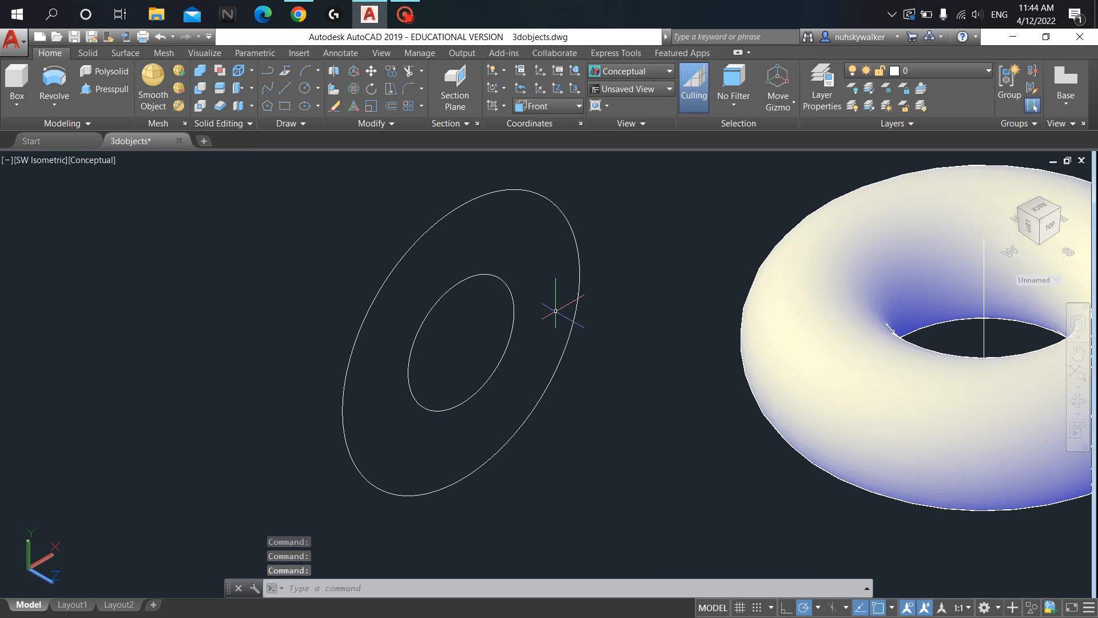
{"action": "left_click", "coordinate": [54, 98]}
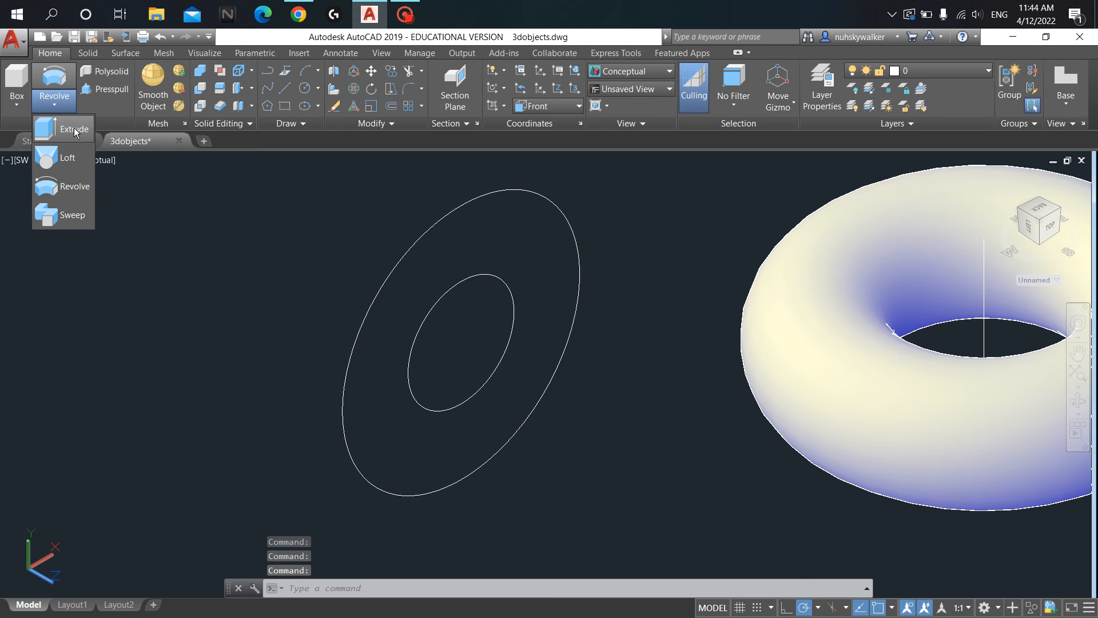
{"action": "left_click", "coordinate": [74, 132]}
{"action": "left_click", "coordinate": [378, 292]}
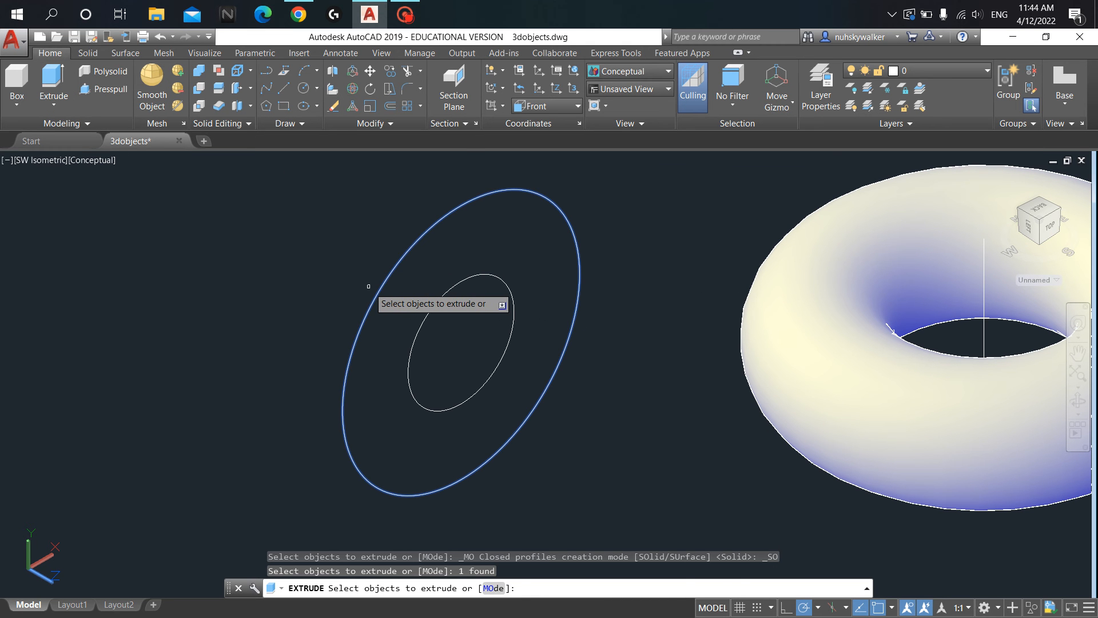
{"action": "key", "text": "Return"}
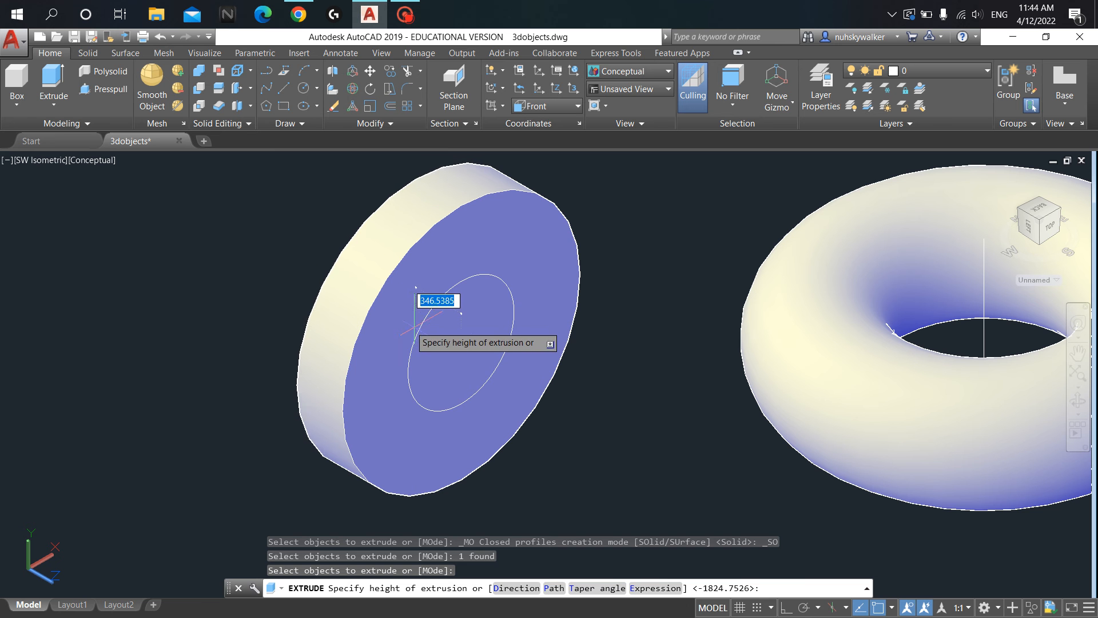
{"action": "key", "text": "Return"}
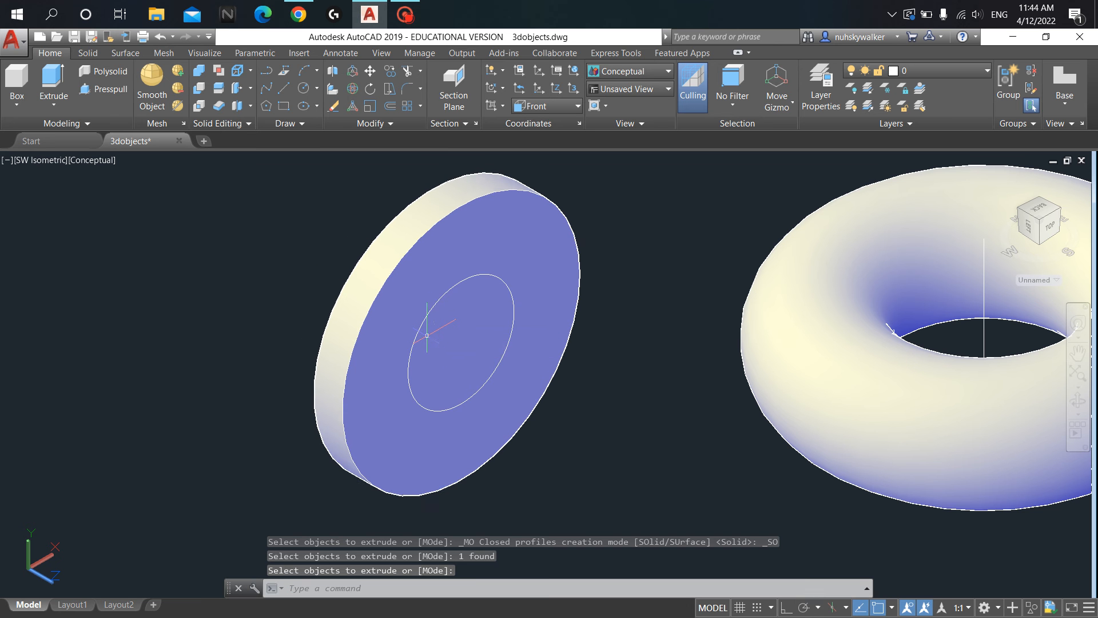
Step: Check the centrifugal pump reference image in Chrome and extrude the inner circle backward about 1815 units into a solid cylinder behind the disc
{"action": "left_click", "coordinate": [309, 8]}
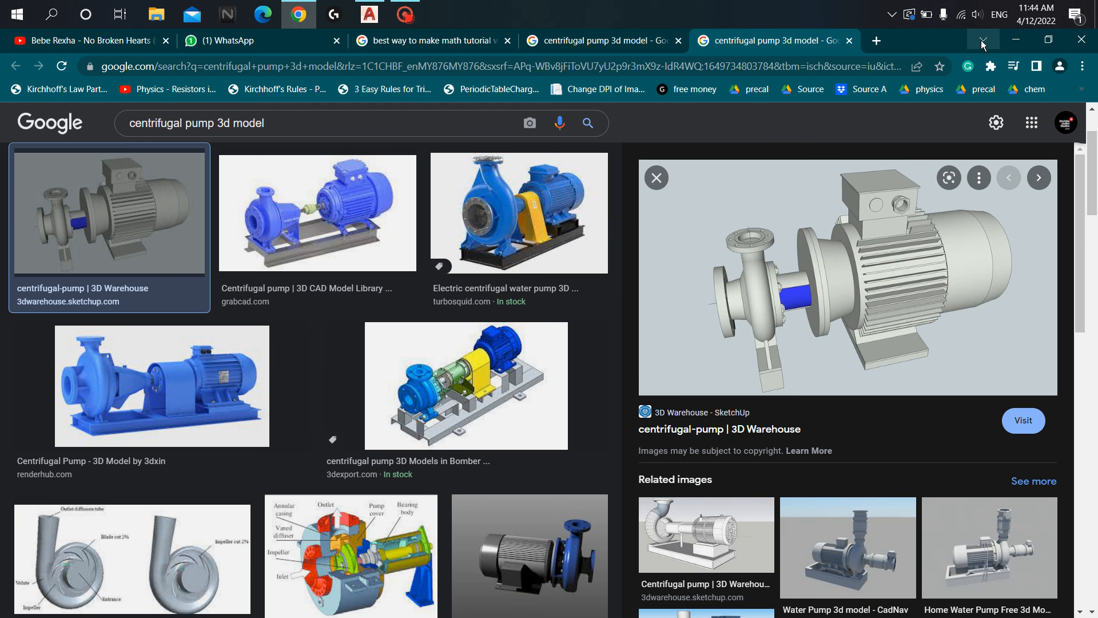
{"action": "left_click", "coordinate": [1010, 42]}
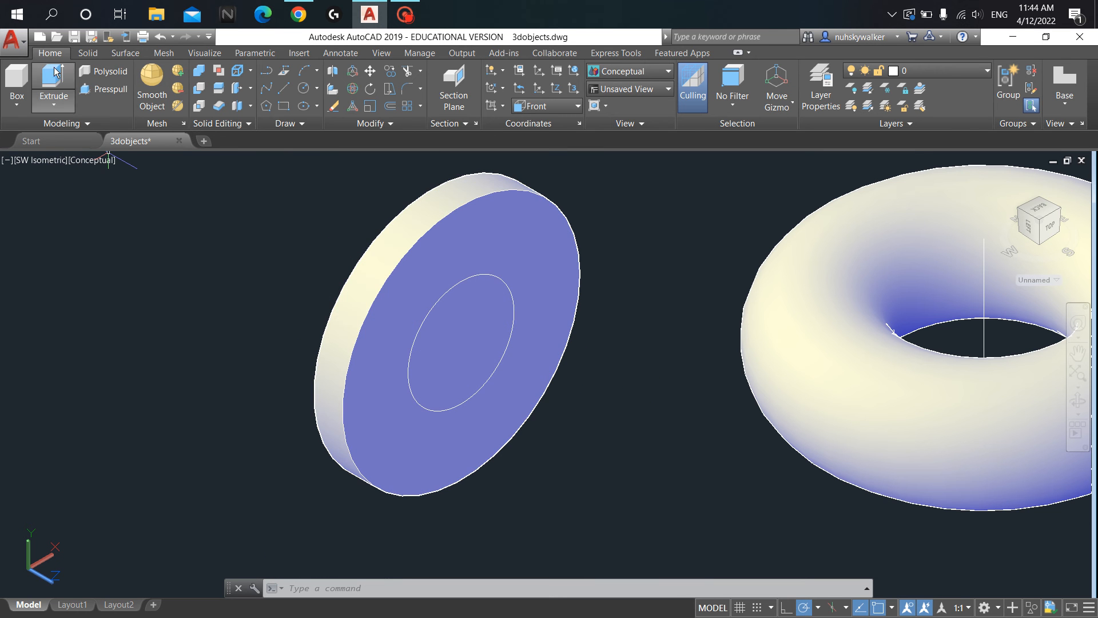
{"action": "left_click", "coordinate": [51, 96]}
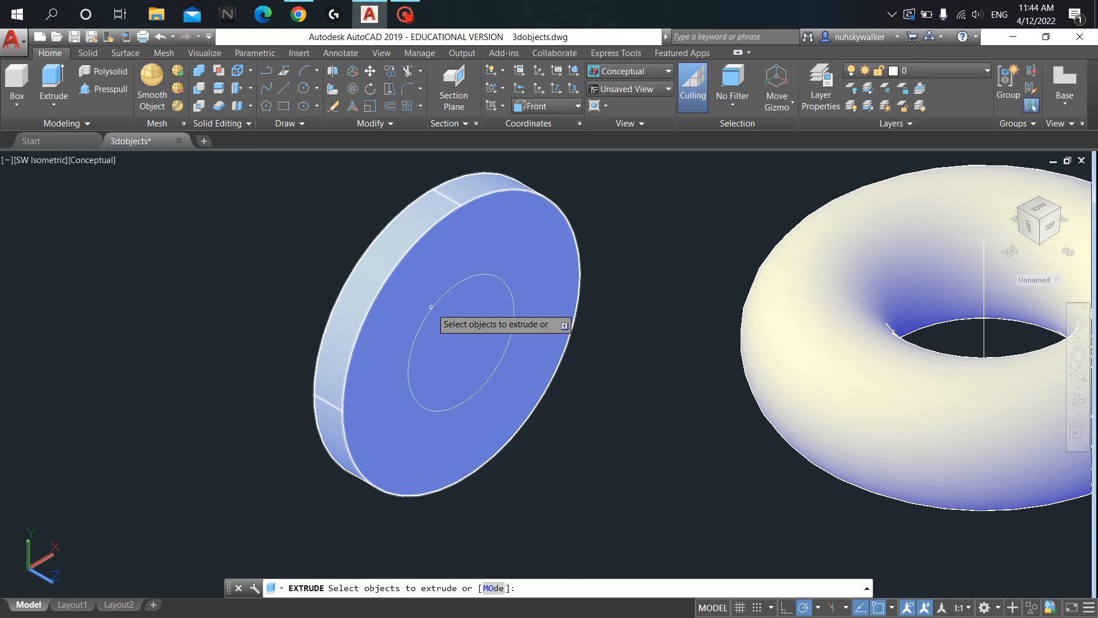
{"action": "scroll", "coordinate": [433, 315], "scroll_direction": "up", "scroll_amount": 4}
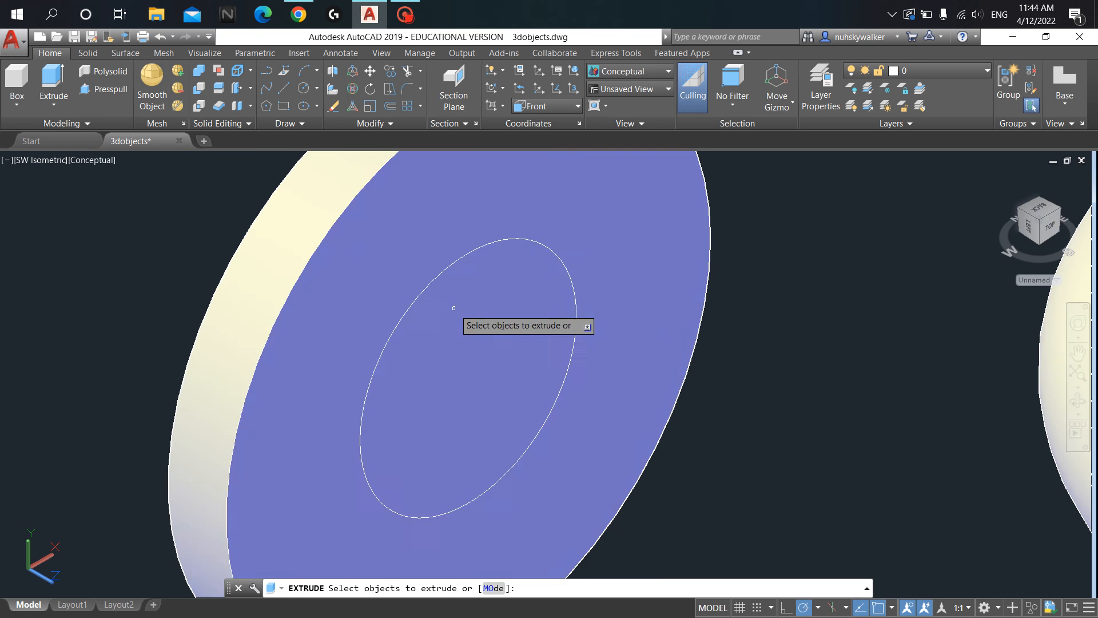
{"action": "left_click", "coordinate": [409, 309]}
{"action": "key", "text": "Return"}
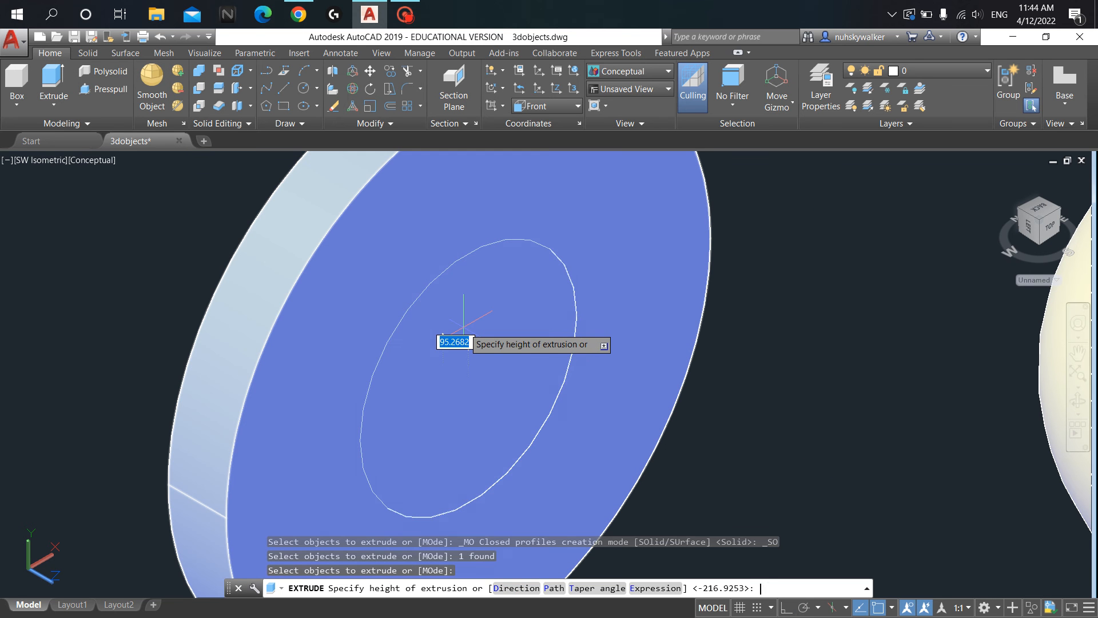
{"action": "scroll", "coordinate": [464, 332], "scroll_direction": "down", "scroll_amount": 2}
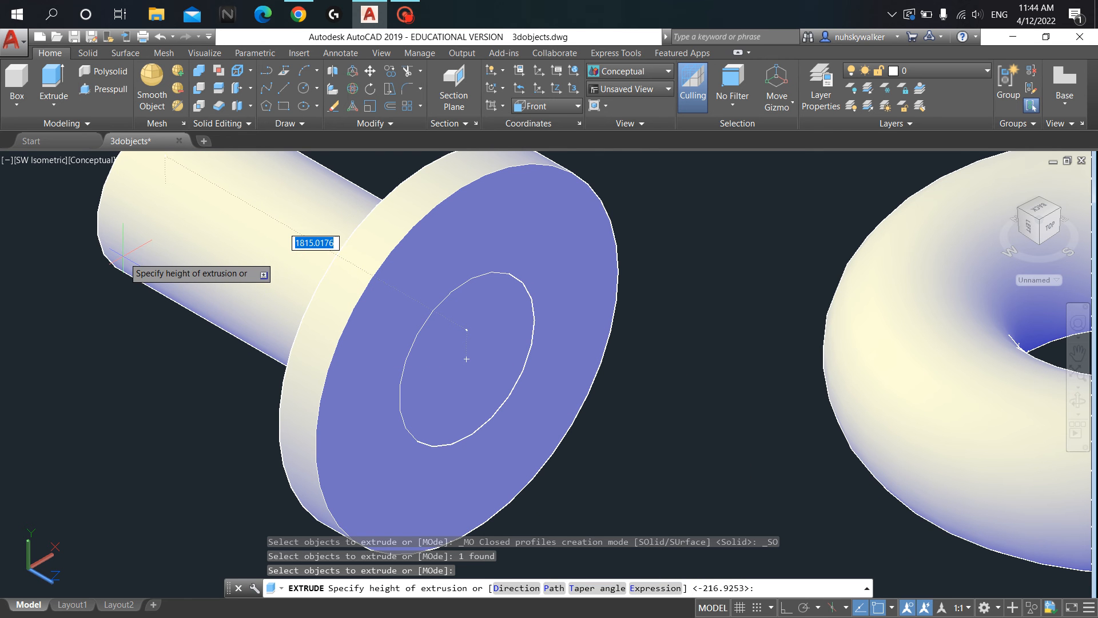
{"action": "left_click", "coordinate": [123, 256]}
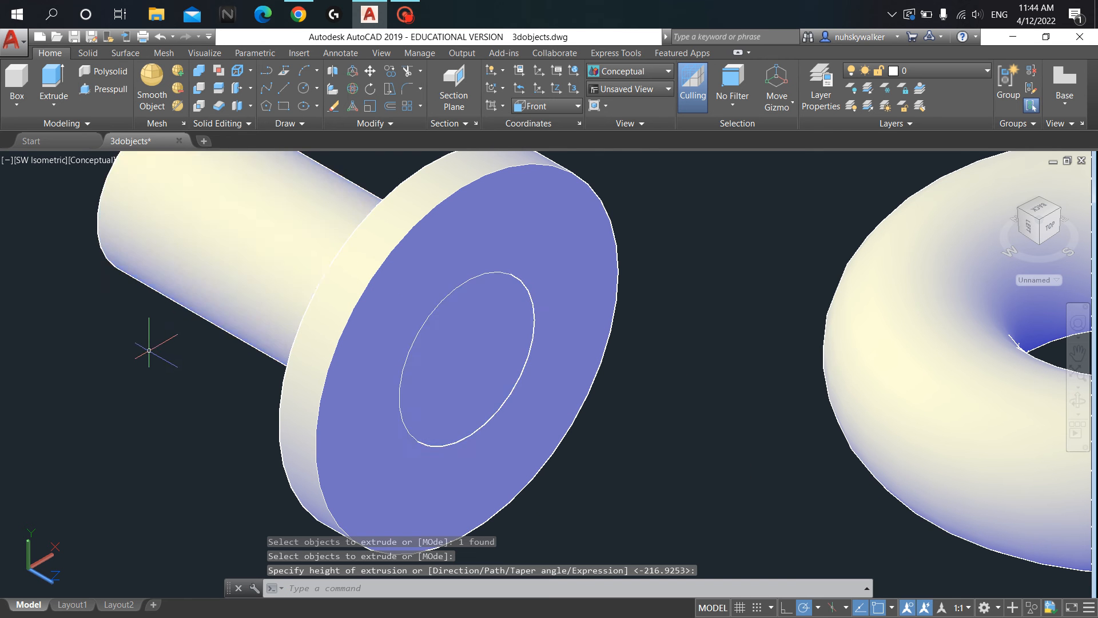
{"action": "scroll", "coordinate": [147, 353], "scroll_direction": "down", "scroll_amount": 2}
{"action": "middle_click_drag", "start_coordinate": [147, 354], "coordinate": [331, 406]}
{"action": "scroll", "coordinate": [270, 377], "scroll_direction": "up", "scroll_amount": 2}
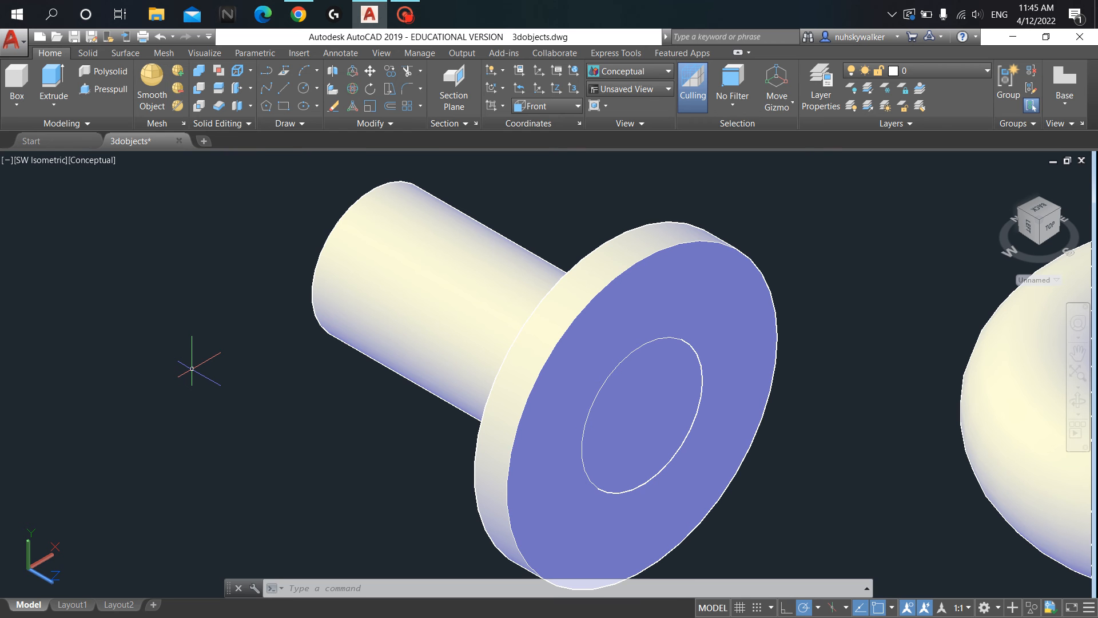
{"action": "type", "text": "ext"}
{"action": "key", "text": "Return"}
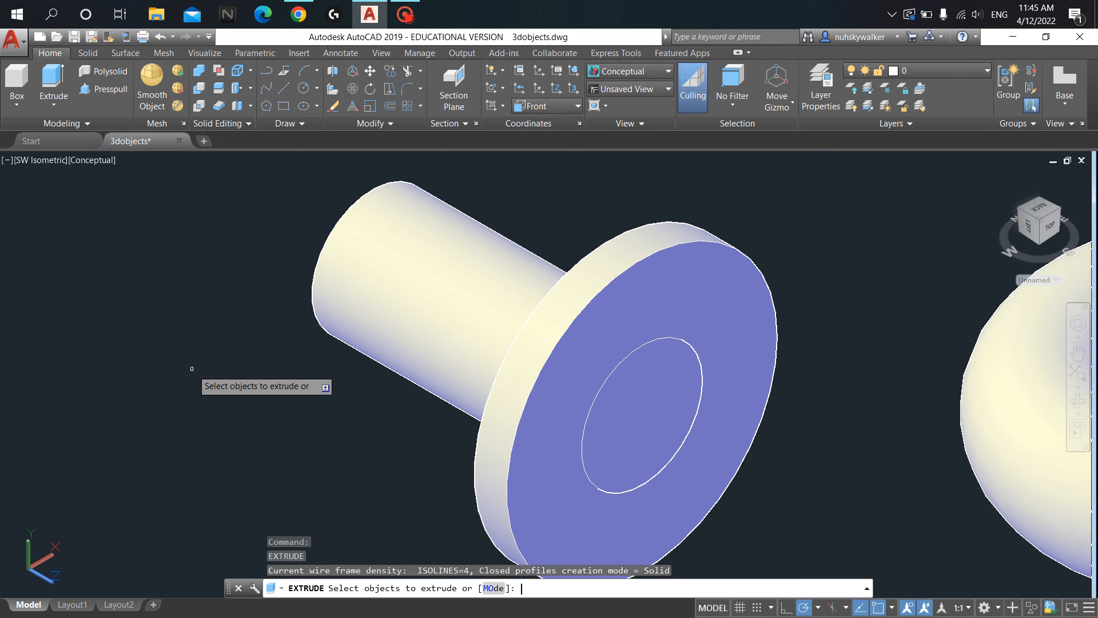
{"action": "key", "text": "Escape"}
Step: Move the solid cylinder about 806 units along the negative Z direction, away from the back of the disc
{"action": "type", "text": "mo"}
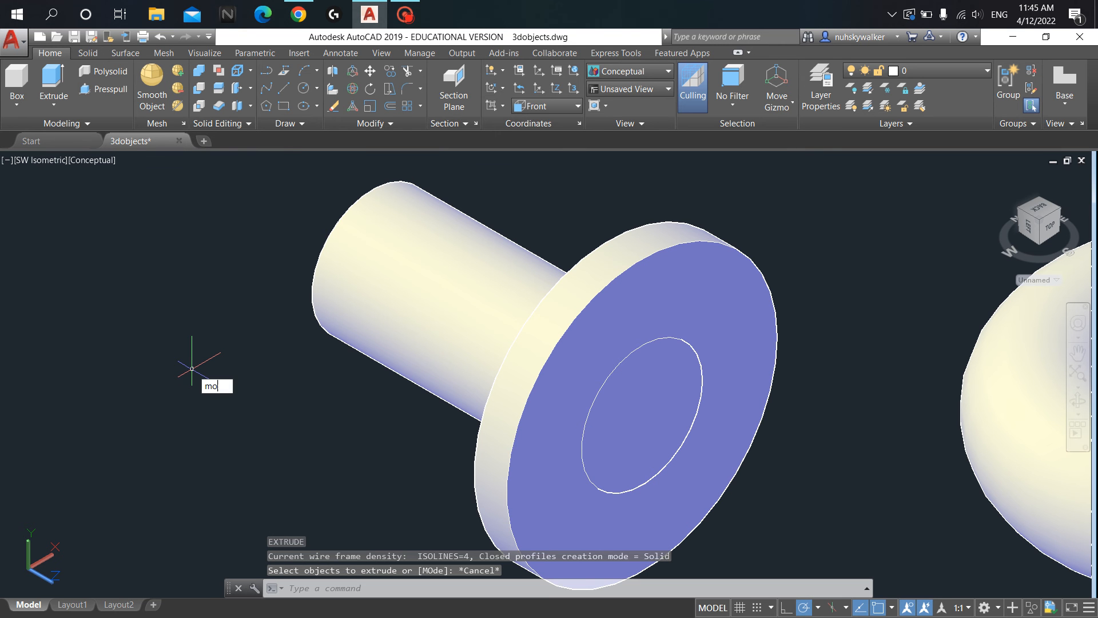
{"action": "type", "text": "ve"}
{"action": "key", "text": "Return"}
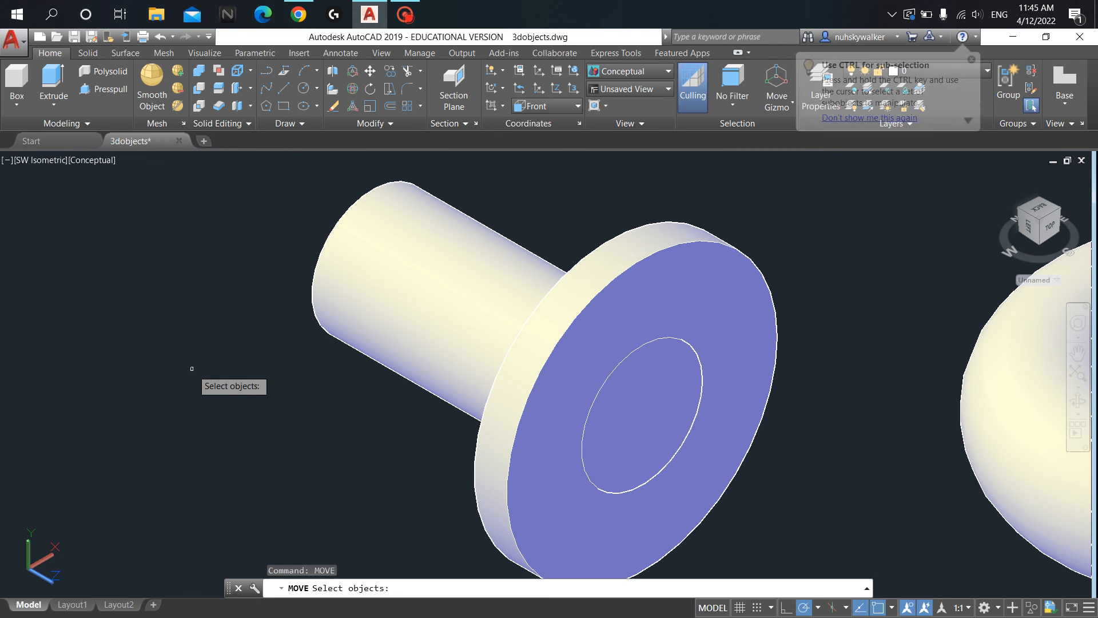
{"action": "left_click", "coordinate": [416, 296]}
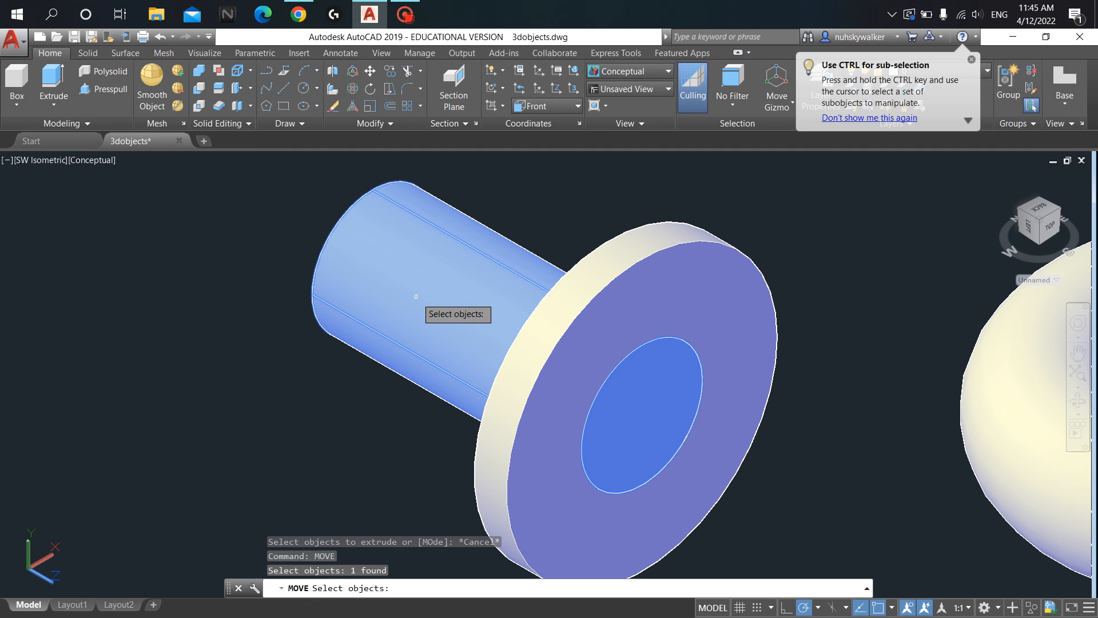
{"action": "key", "text": "Return"}
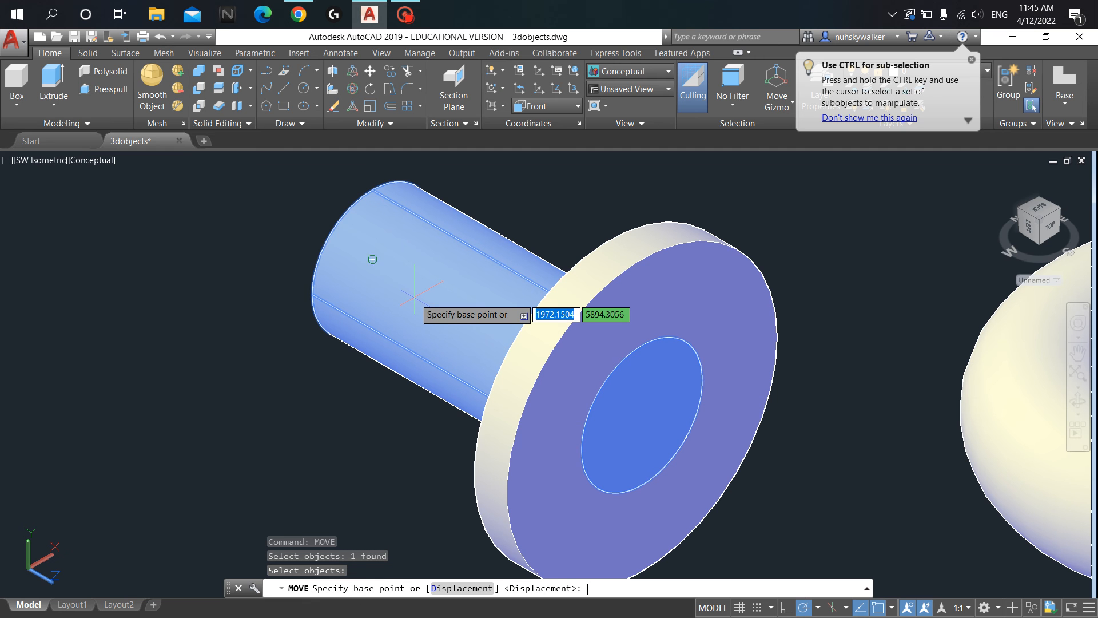
{"action": "left_click", "coordinate": [373, 259]}
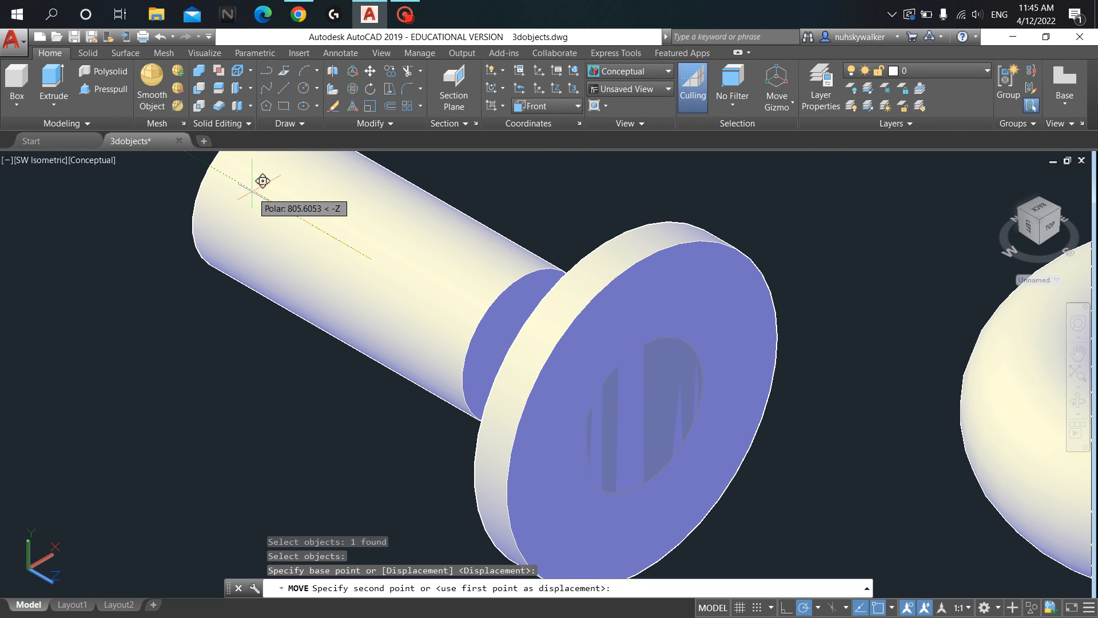
{"action": "left_click", "coordinate": [263, 181]}
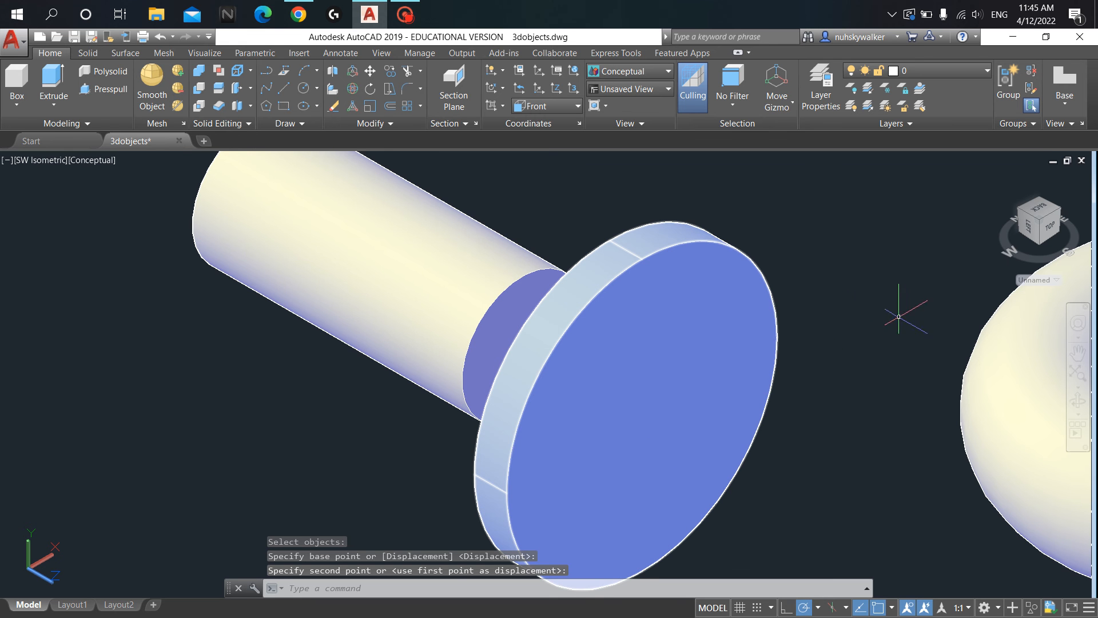
{"action": "middle_click_drag", "start_coordinate": [863, 291], "coordinate": [816, 309]}
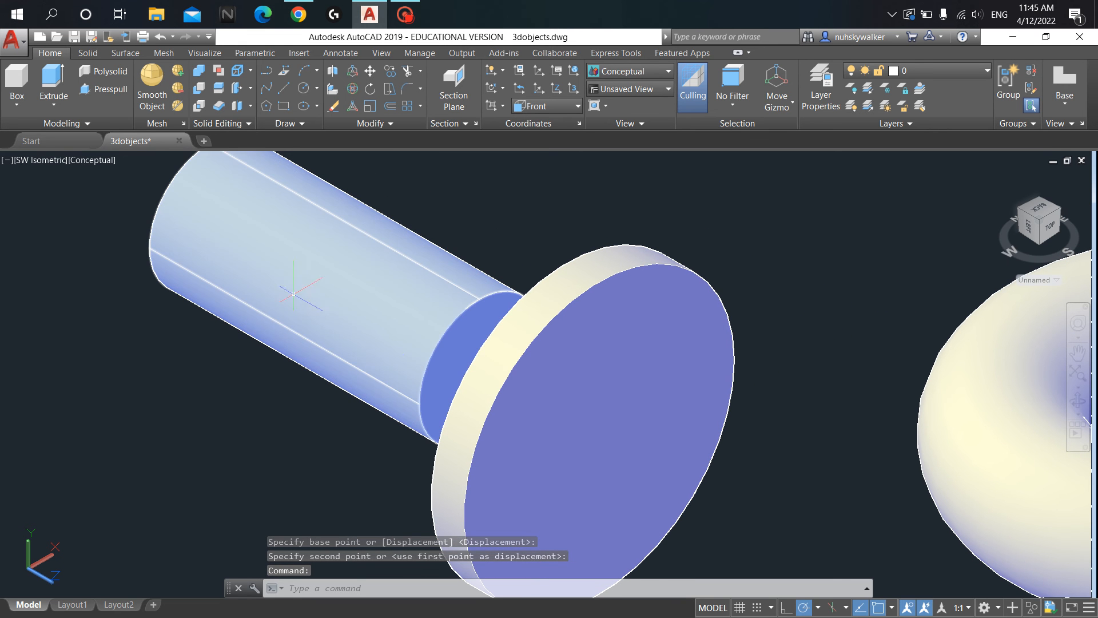
{"action": "middle_click_drag", "start_coordinate": [845, 363], "coordinate": [837, 321]}
{"action": "type", "text": "ir"}
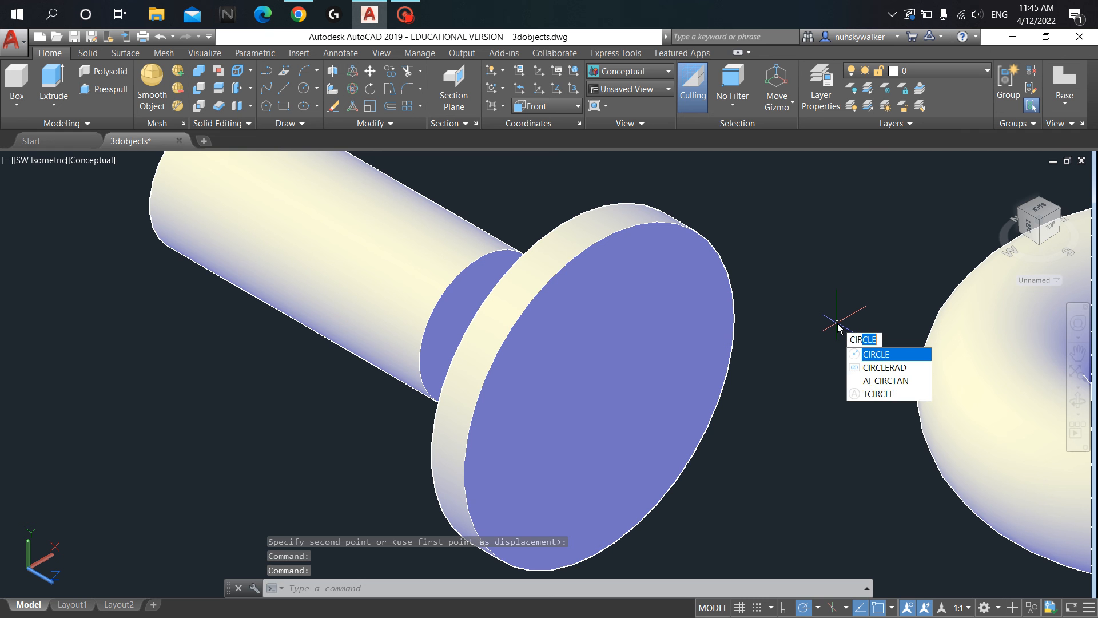
{"action": "key", "text": "Return"}
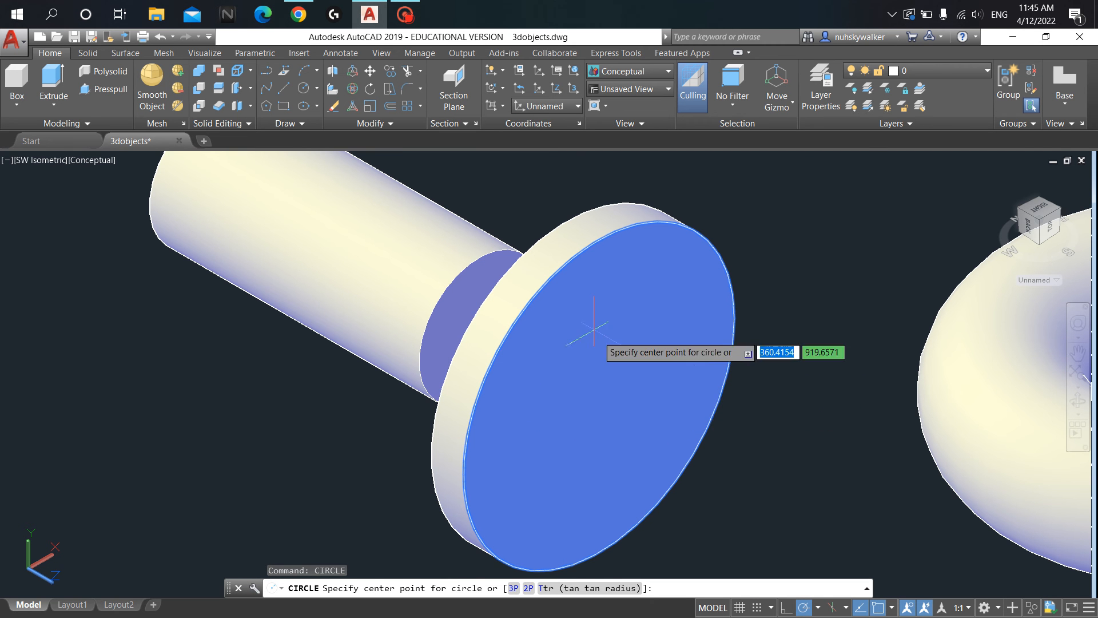
{"action": "key", "text": "Escape"}
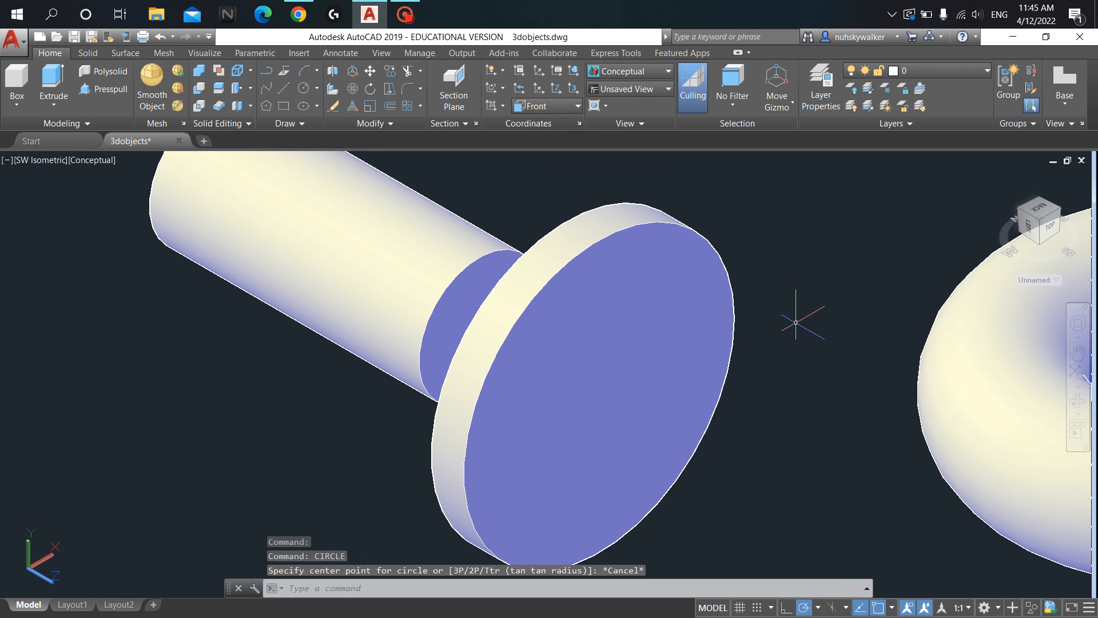
Step: Undo the view changes and the move that pulled the cylinder out behind the disc
{"action": "key", "text": "ctrl+z"}
{"action": "key", "text": "ctrl+z"}
{"action": "key", "text": "ctrl+z"}
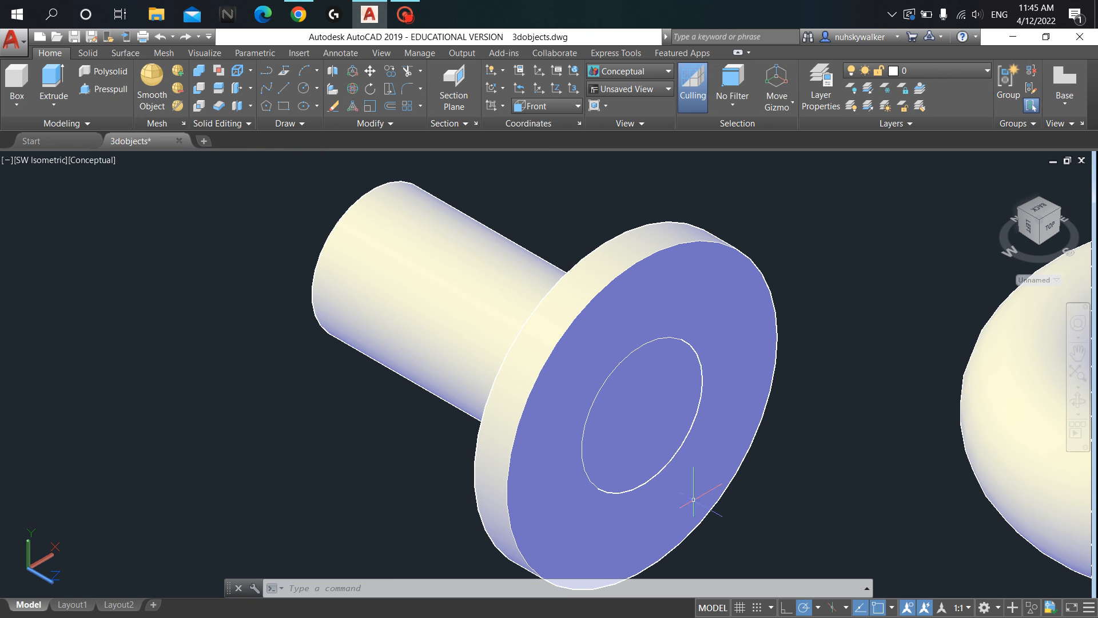
Step: Presspull the area bounded by the inner circle backward through the disc, to a shorter depth than the cylinder
{"action": "left_click", "coordinate": [112, 88]}
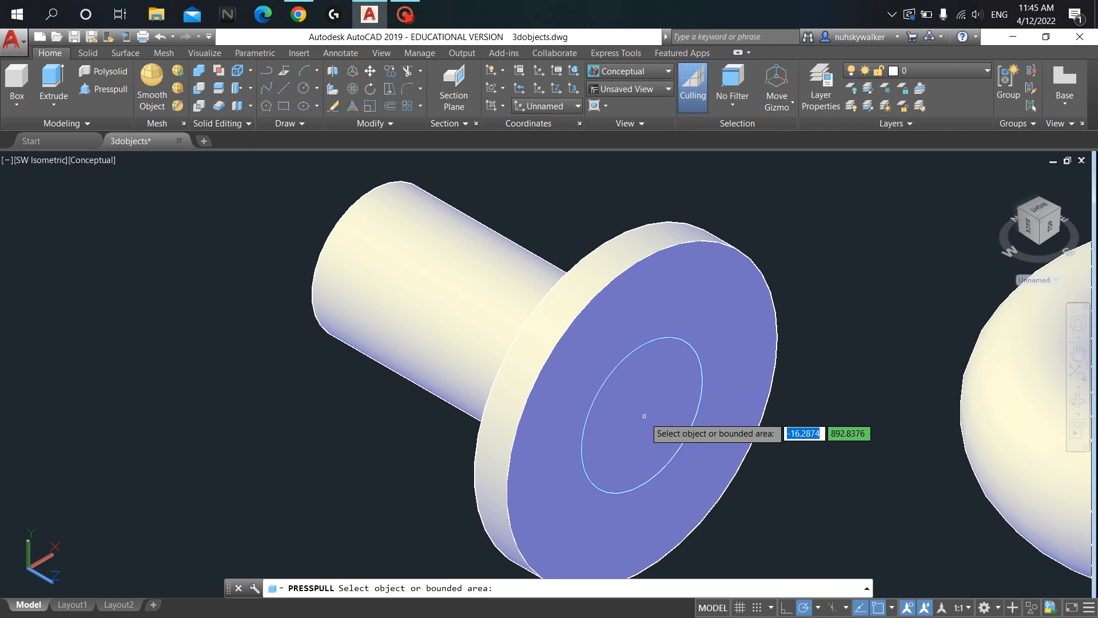
{"action": "left_click", "coordinate": [644, 397]}
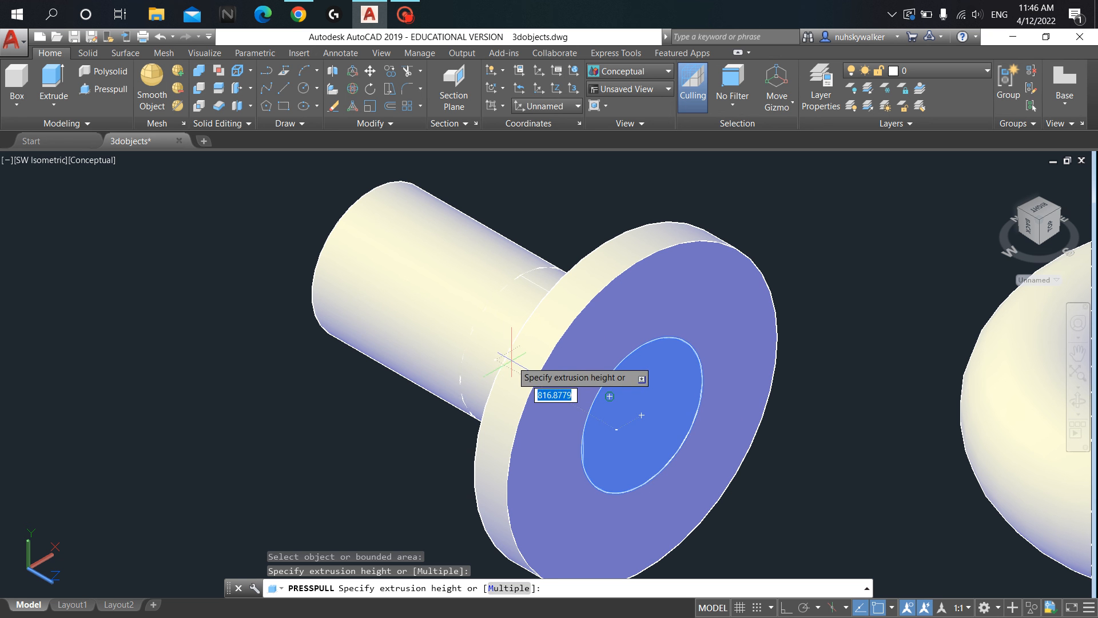
{"action": "left_click", "coordinate": [537, 372]}
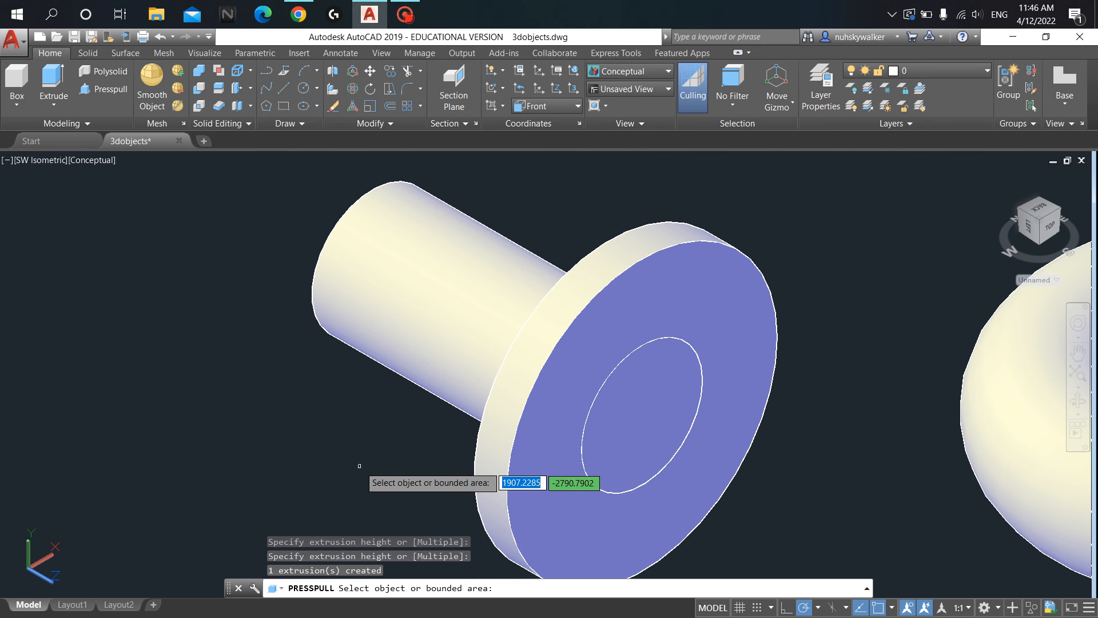
{"action": "key", "text": "Return"}
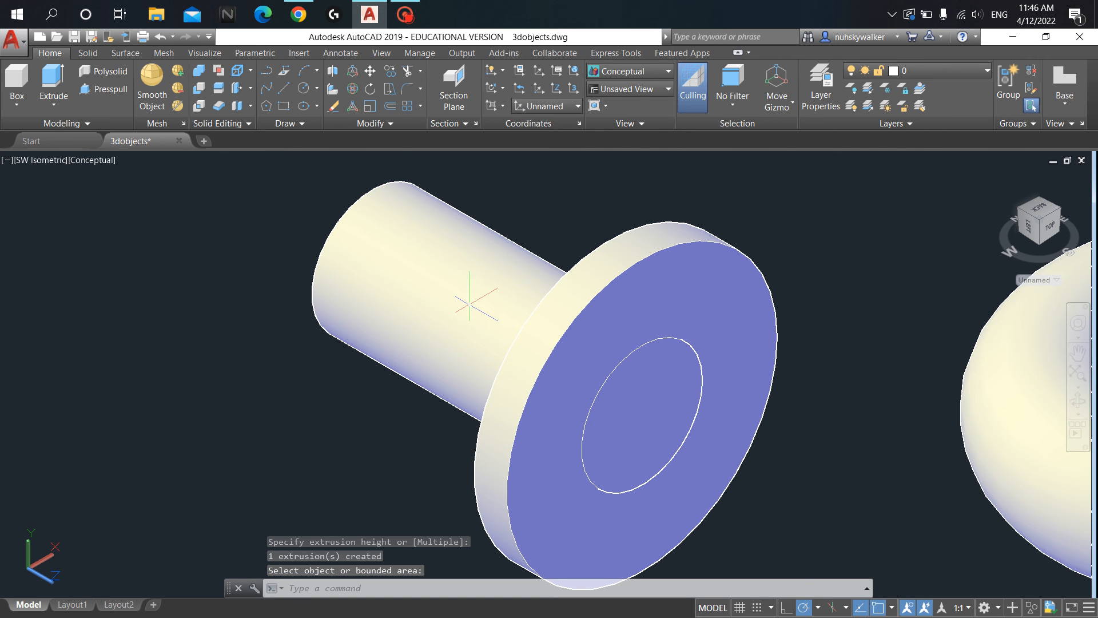
Step: Move the cylinder from its back end along the negative Z direction until its front face clears the disc
{"action": "type", "text": "move"}
{"action": "key", "text": "Return"}
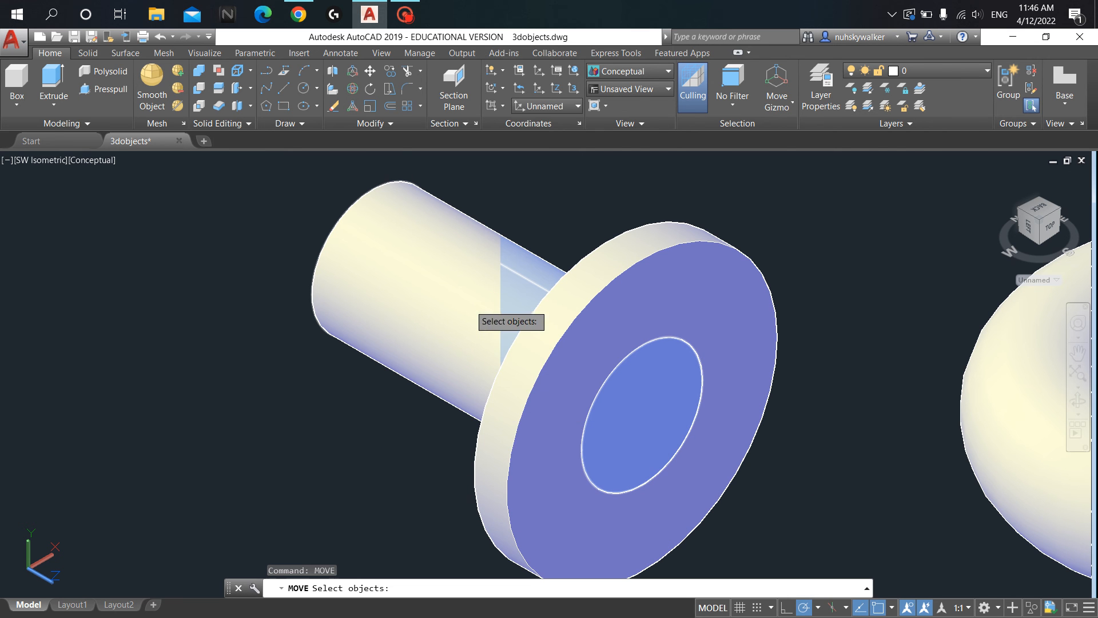
{"action": "left_click", "coordinate": [404, 304]}
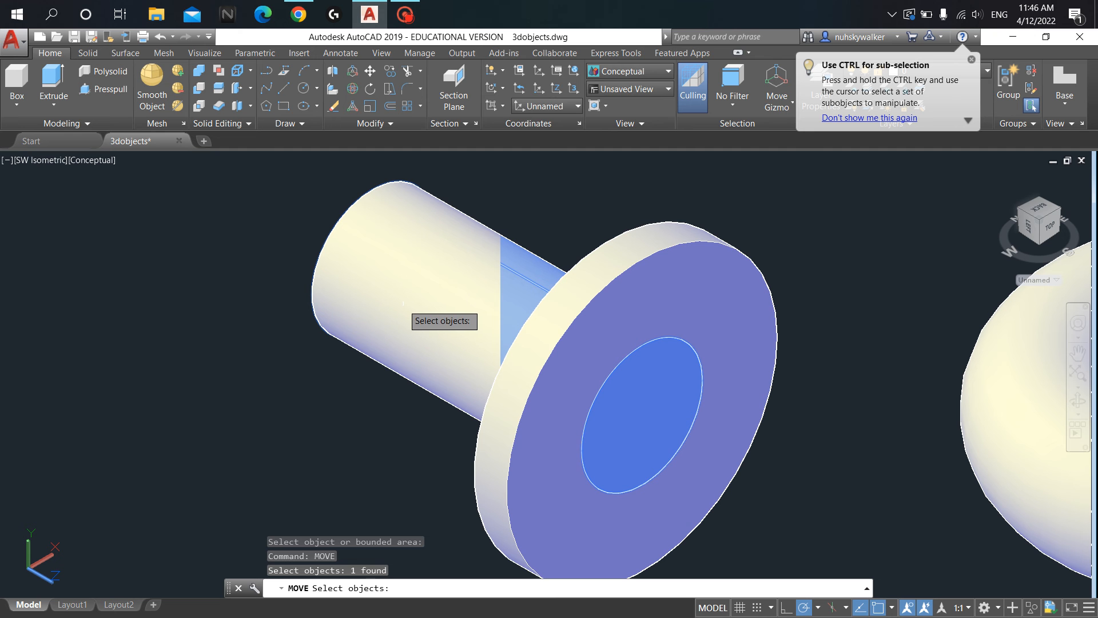
{"action": "key", "text": "Return"}
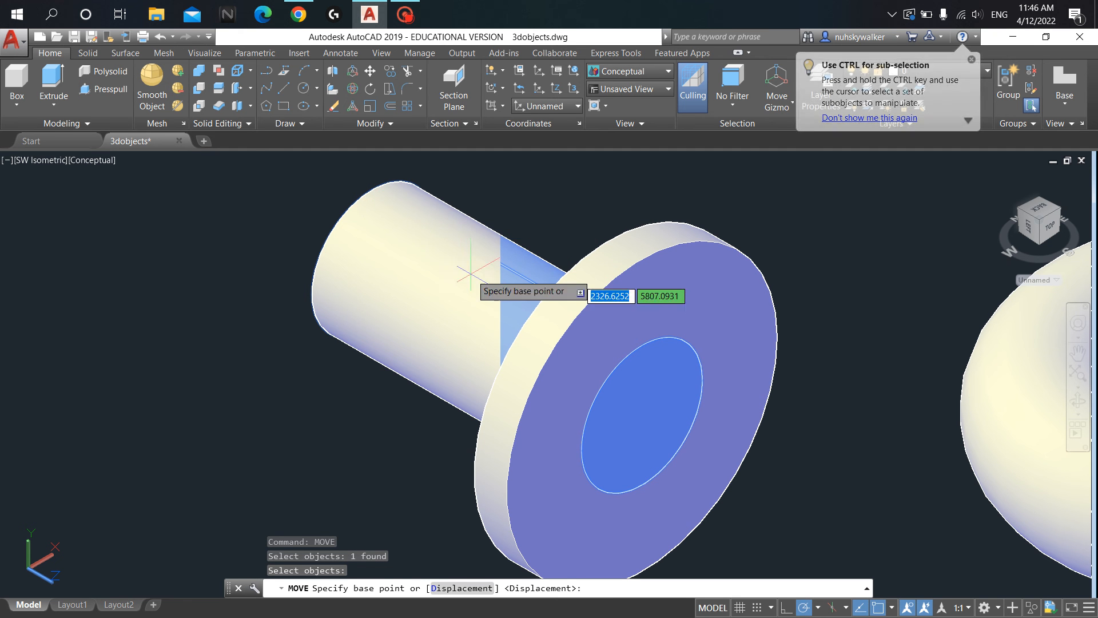
{"action": "left_click", "coordinate": [374, 258]}
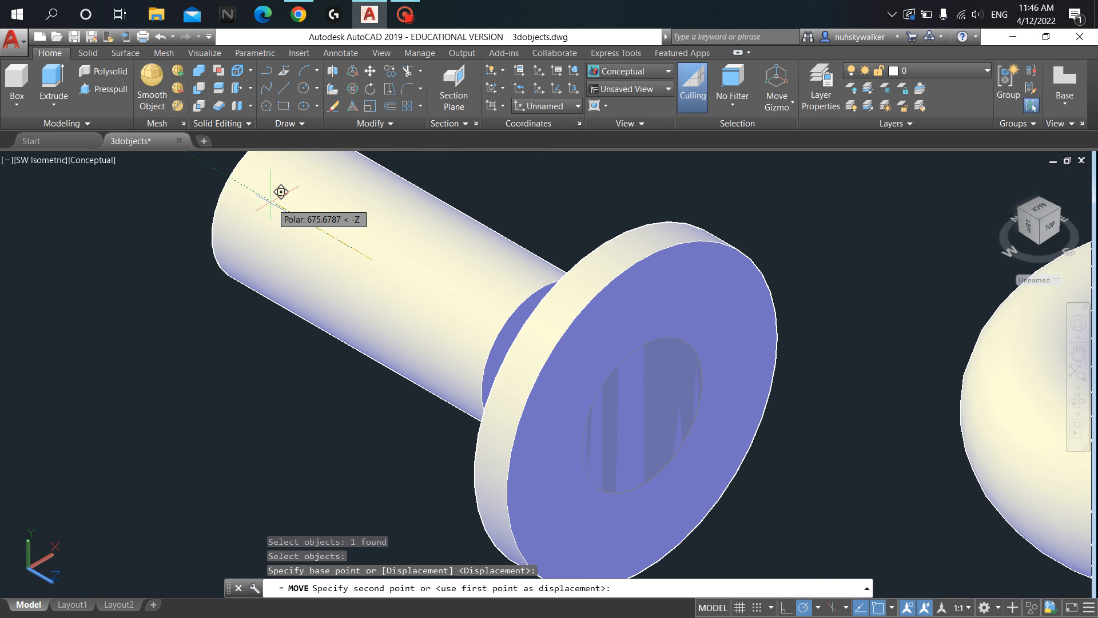
{"action": "left_click", "coordinate": [261, 198]}
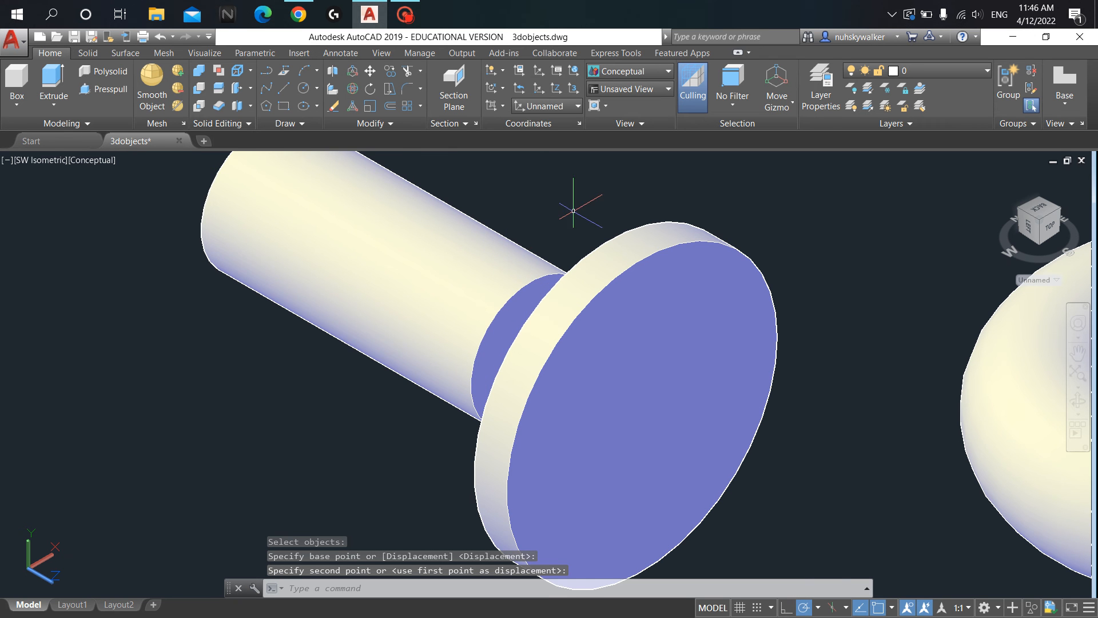
Step: Undo the zoom and the last move of the cylinder
{"action": "scroll", "coordinate": [573, 210], "scroll_direction": "down", "scroll_amount": 2}
{"action": "scroll", "coordinate": [600, 209], "scroll_direction": "up", "scroll_amount": 2}
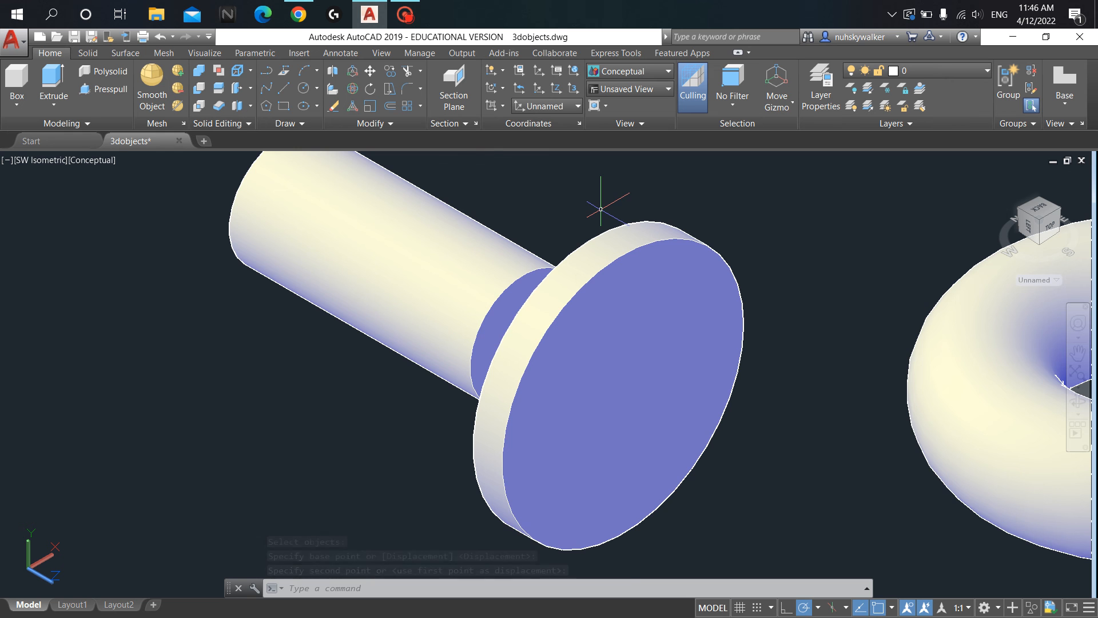
{"action": "key", "text": "ctrl+z"}
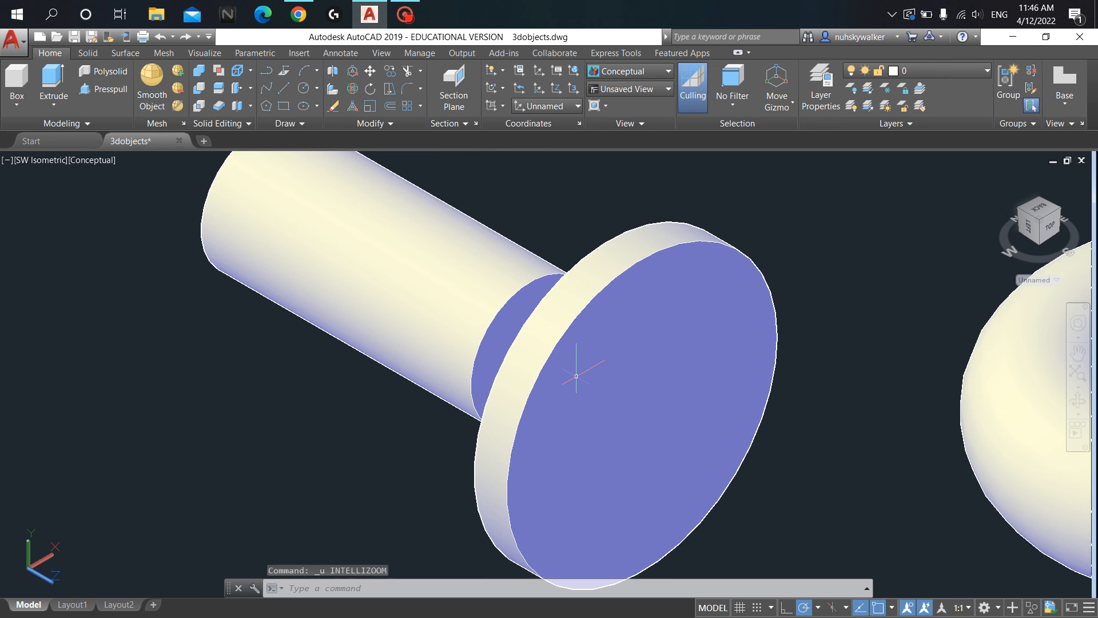
{"action": "key", "text": "ctrl+z"}
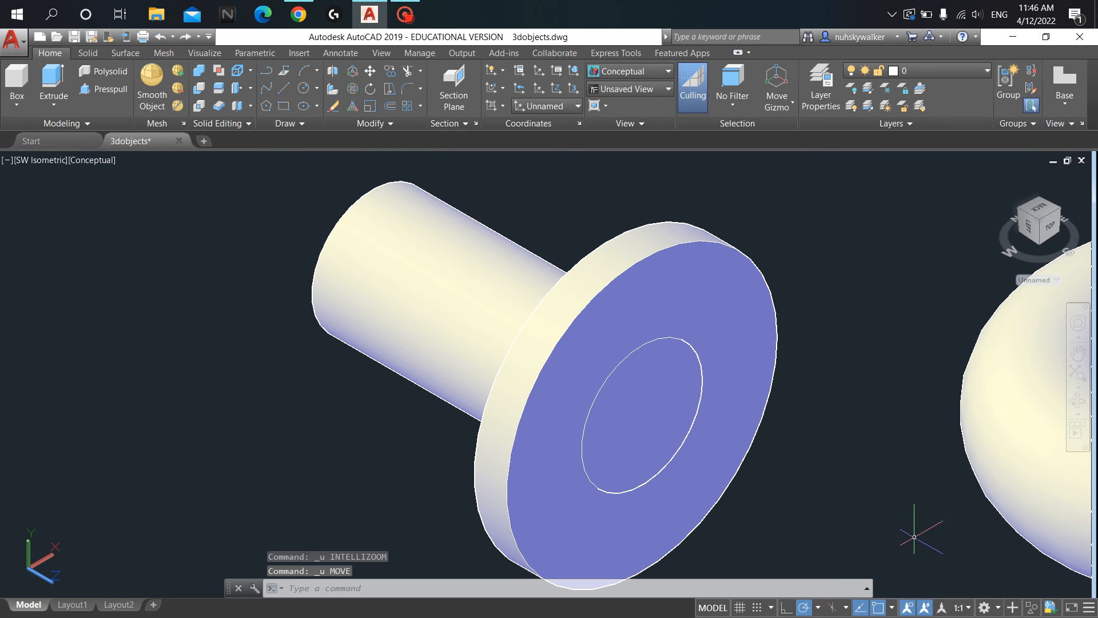
Step: Switch to the Front view and show the disc with its concentric inner circle up close
{"action": "left_click", "coordinate": [53, 162]}
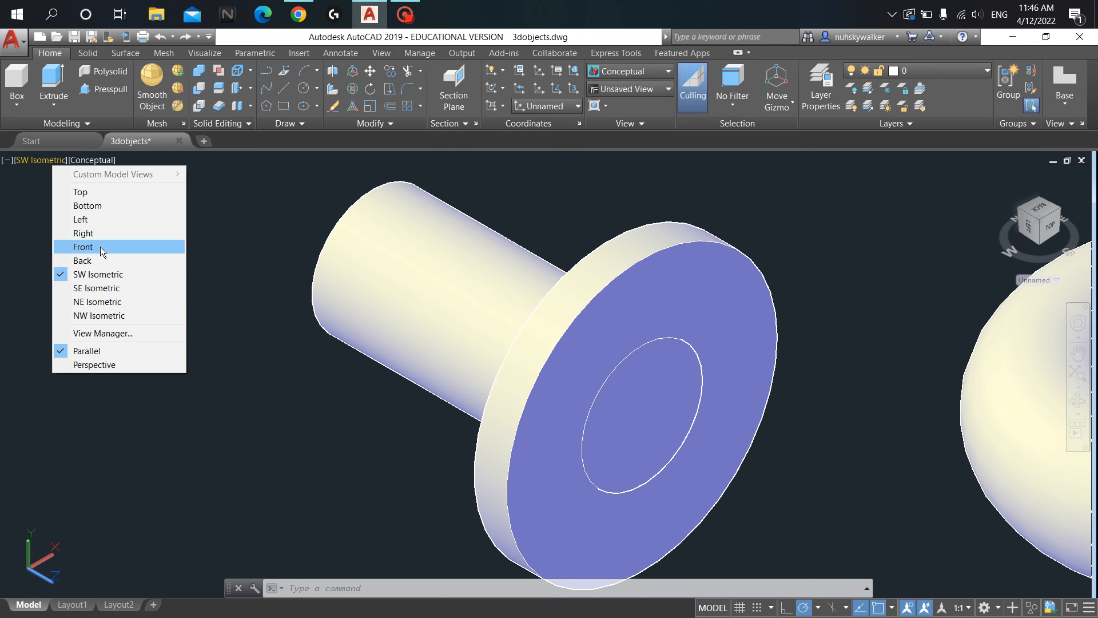
{"action": "left_click", "coordinate": [83, 246]}
{"action": "middle_click_drag", "start_coordinate": [396, 350], "coordinate": [480, 439]}
{"action": "scroll", "coordinate": [458, 385], "scroll_direction": "up", "scroll_amount": 2}
{"action": "middle_click_drag", "start_coordinate": [425, 387], "coordinate": [377, 479]}
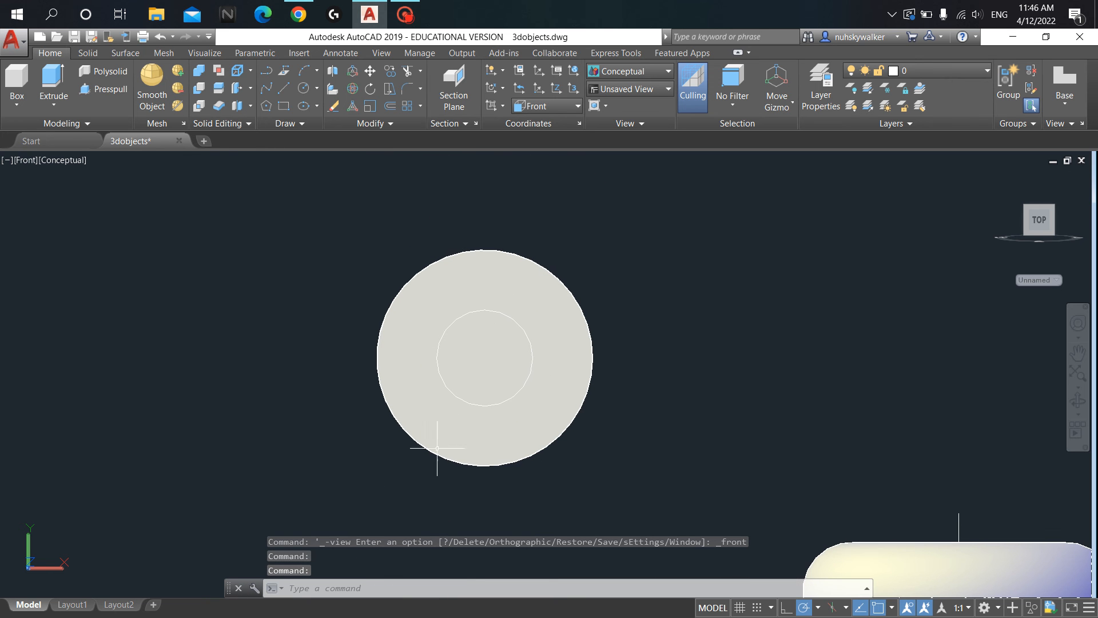
{"action": "scroll", "coordinate": [665, 352], "scroll_direction": "up", "scroll_amount": 4}
{"action": "scroll", "coordinate": [646, 358], "scroll_direction": "down", "scroll_amount": 3}
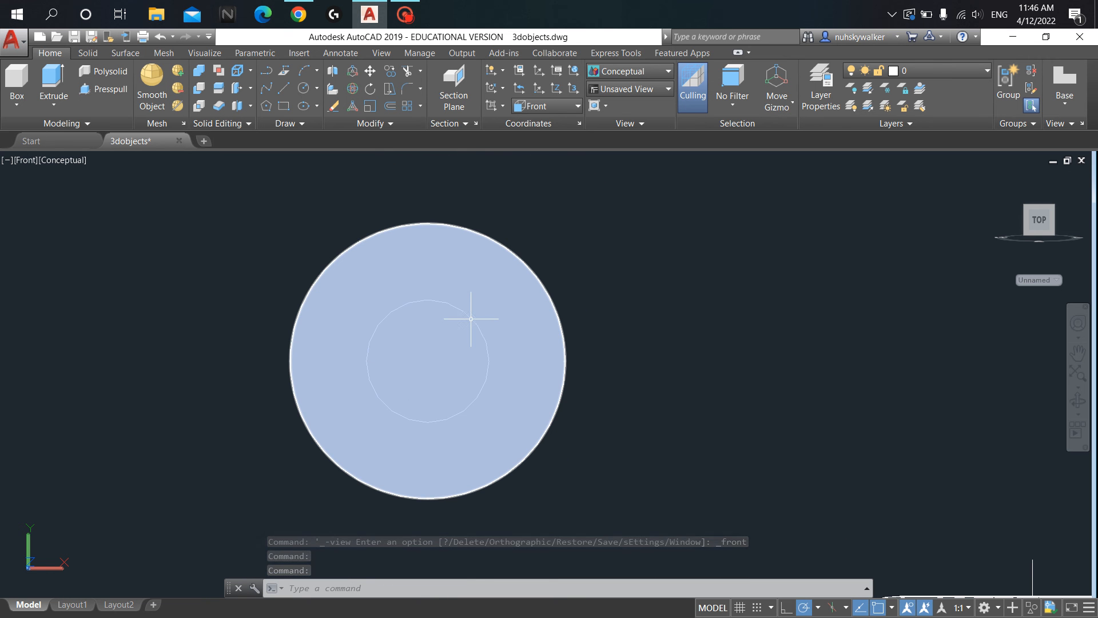
Step: Erase the disc and its concentric inner circle
{"action": "scroll", "coordinate": [471, 318], "scroll_direction": "down", "scroll_amount": 2}
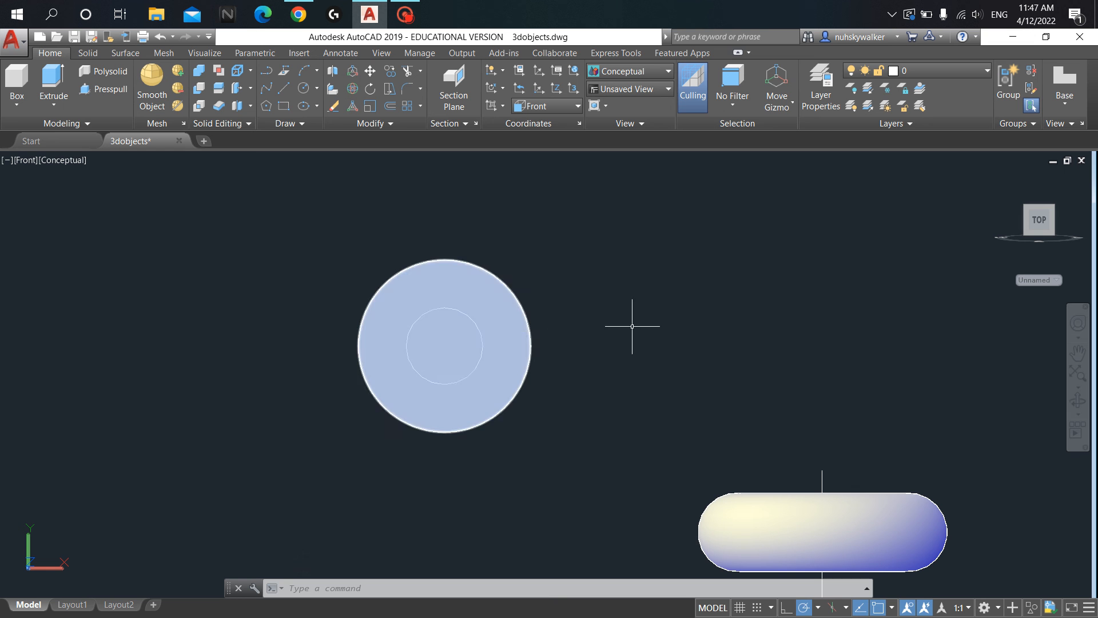
{"action": "left_click", "coordinate": [601, 234]}
{"action": "left_click", "coordinate": [239, 513]}
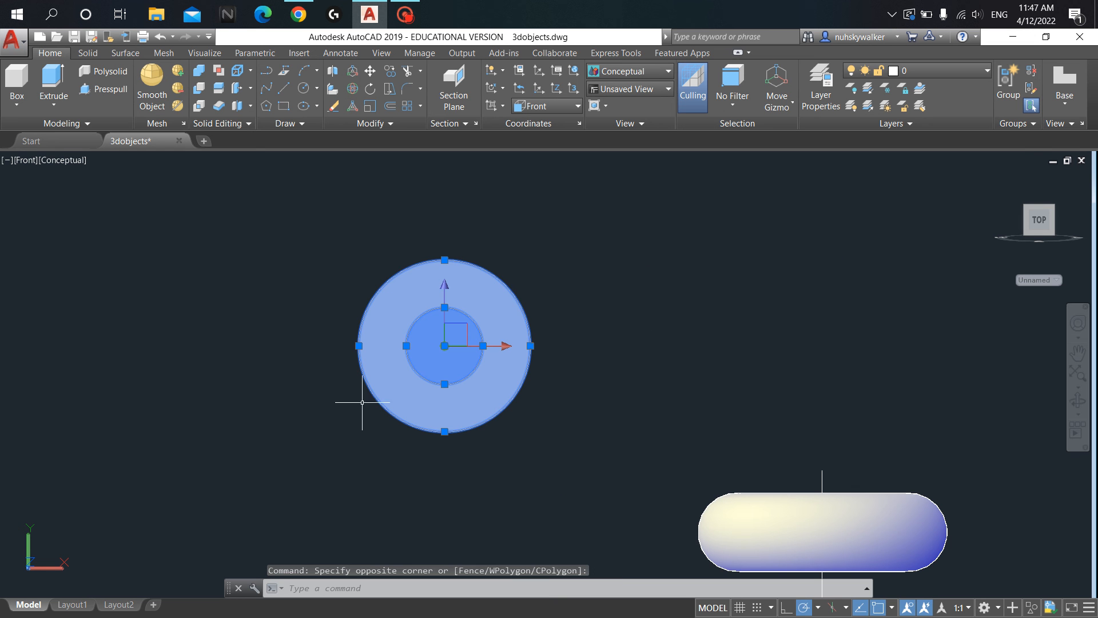
{"action": "left_click", "coordinate": [329, 106]}
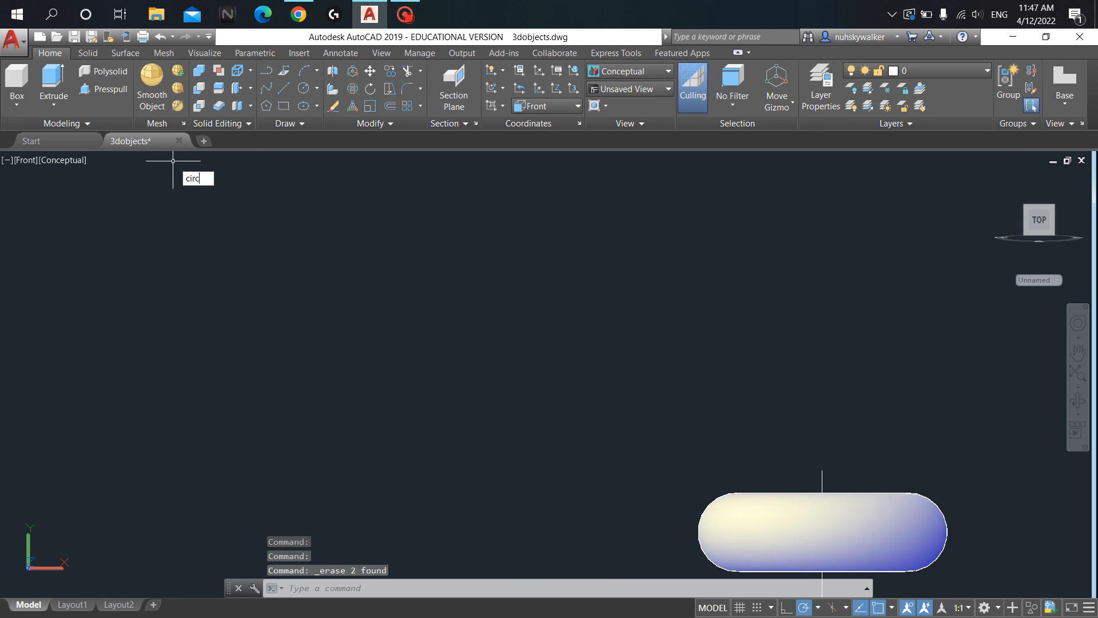
Step: Draw a circle with a radius of about 965 and a concentric inner circle with radius 400 in the Front view
{"action": "type", "text": "c"}
{"action": "key", "text": "Return"}
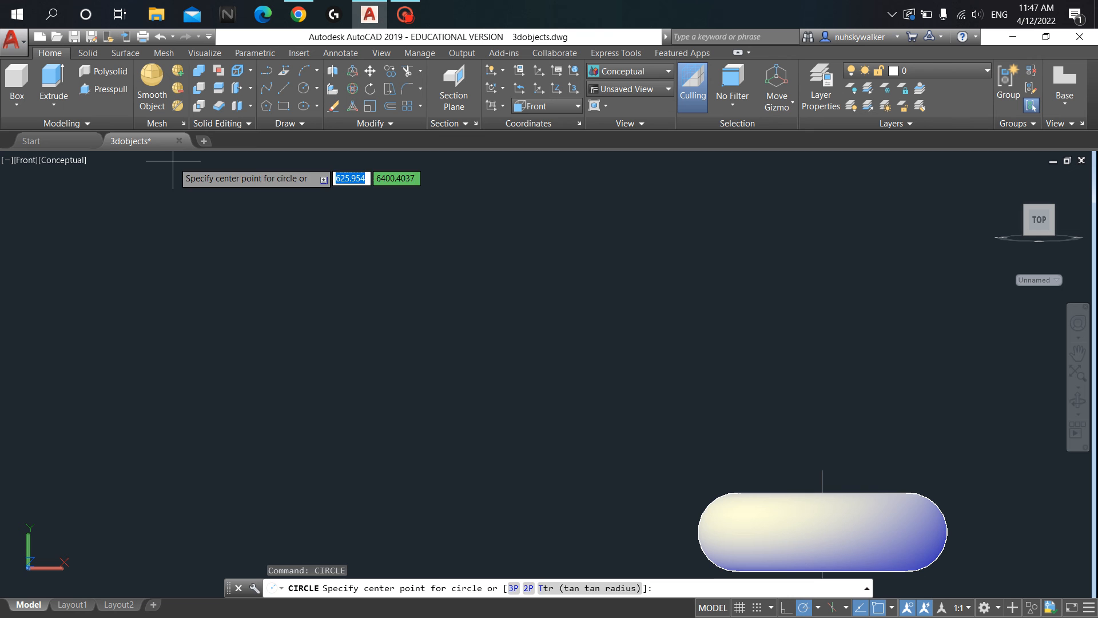
{"action": "left_click", "coordinate": [441, 282]}
{"action": "left_click", "coordinate": [505, 344]}
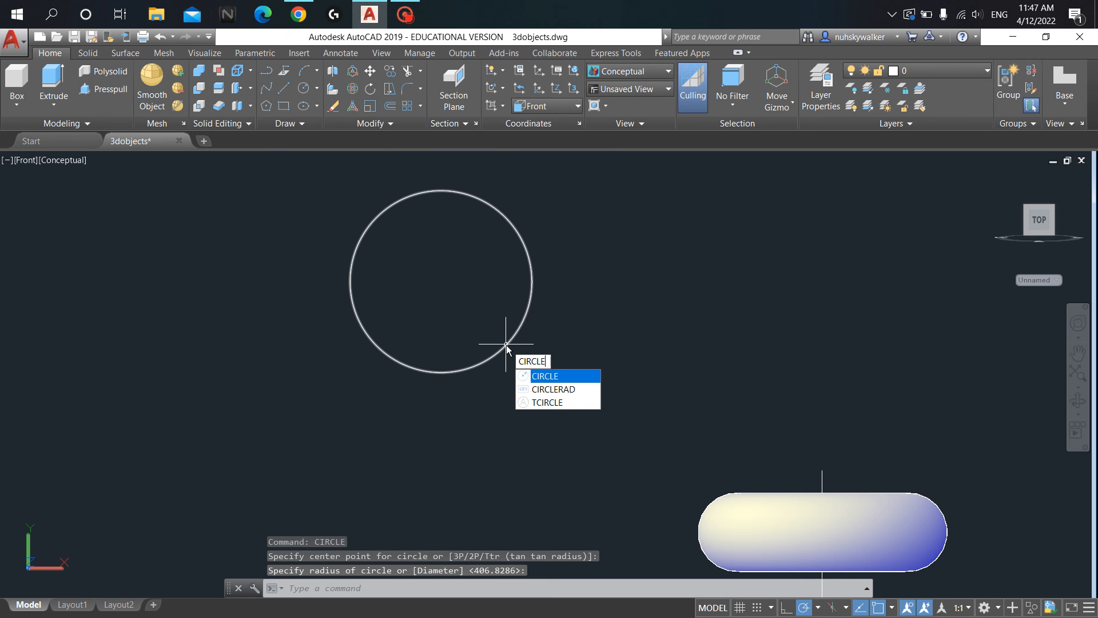
{"action": "key", "text": "Return"}
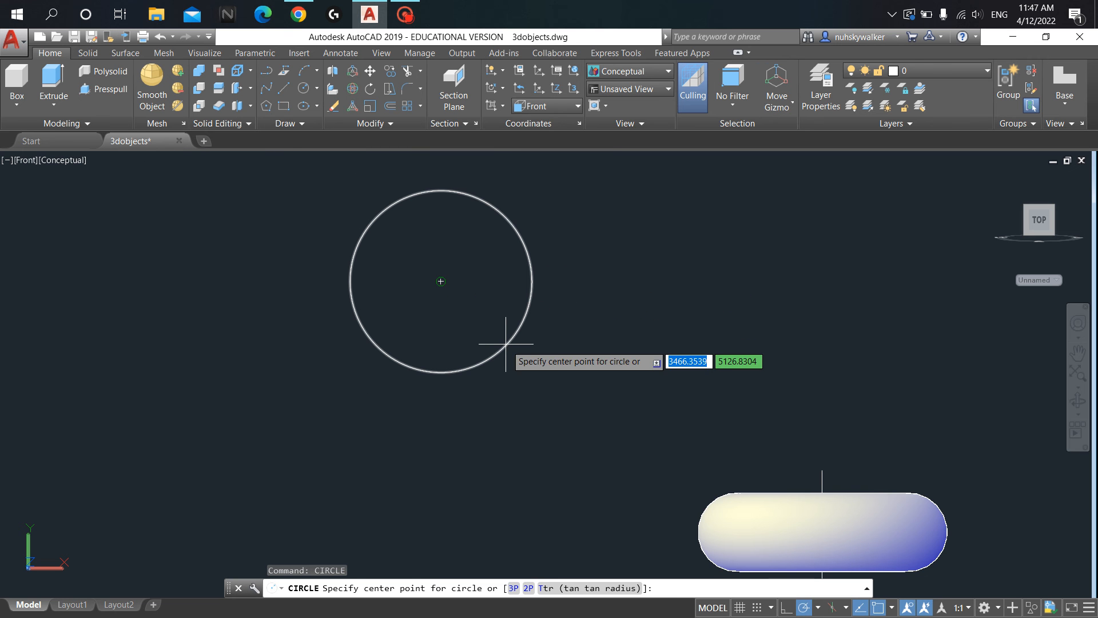
{"action": "left_click", "coordinate": [441, 281]}
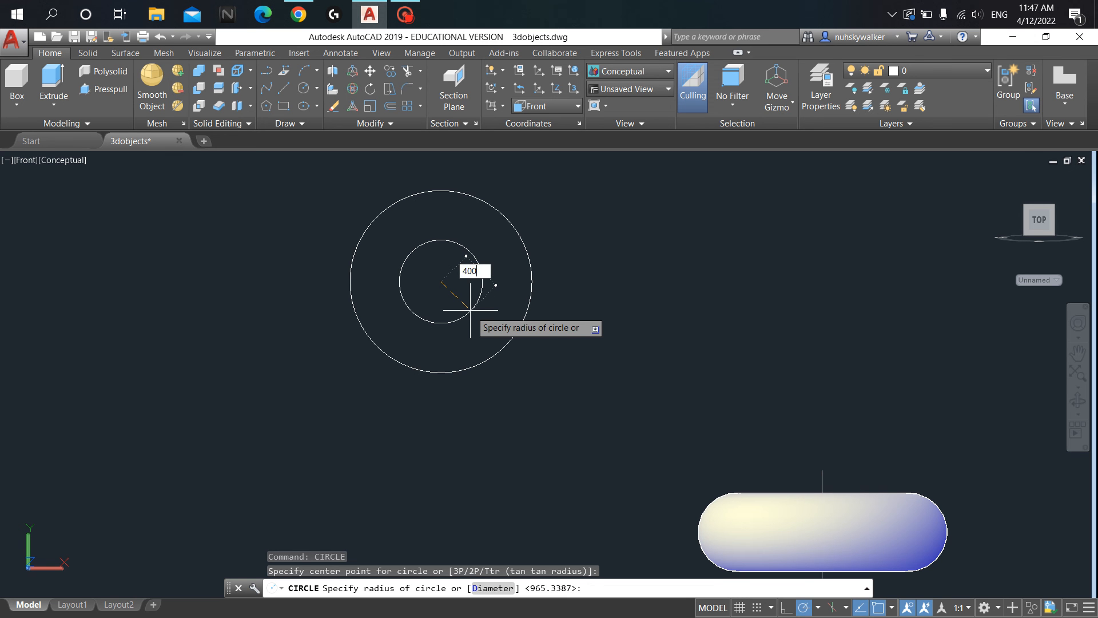
{"action": "key", "text": "Return"}
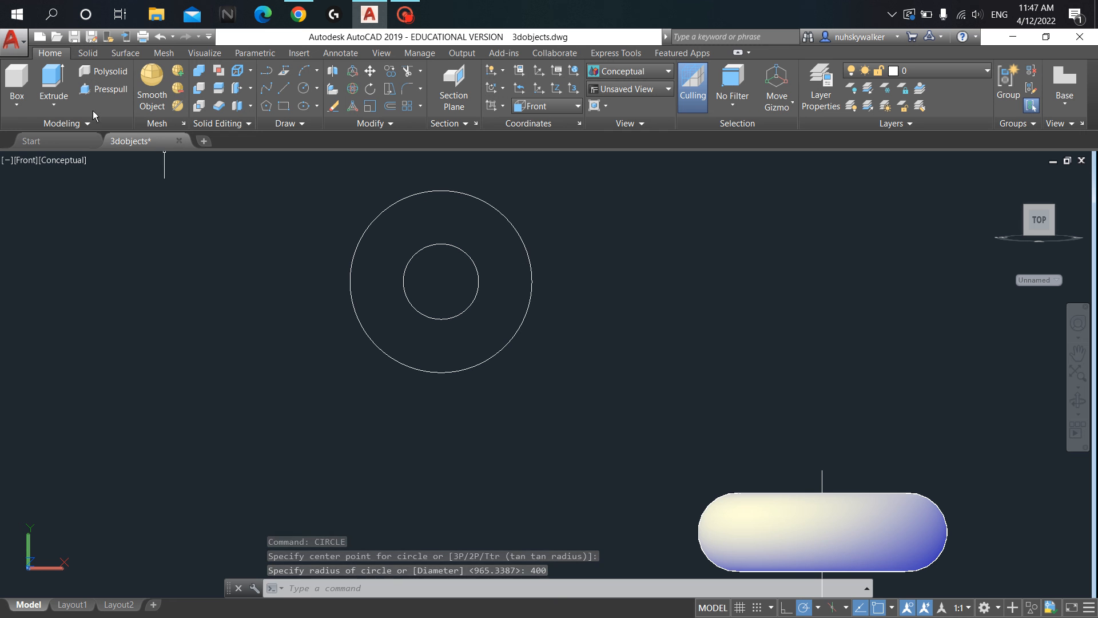
Step: Switch to the SW Isometric view and extrude the outer circle backward by about 351 to form a disc
{"action": "left_click", "coordinate": [32, 162]}
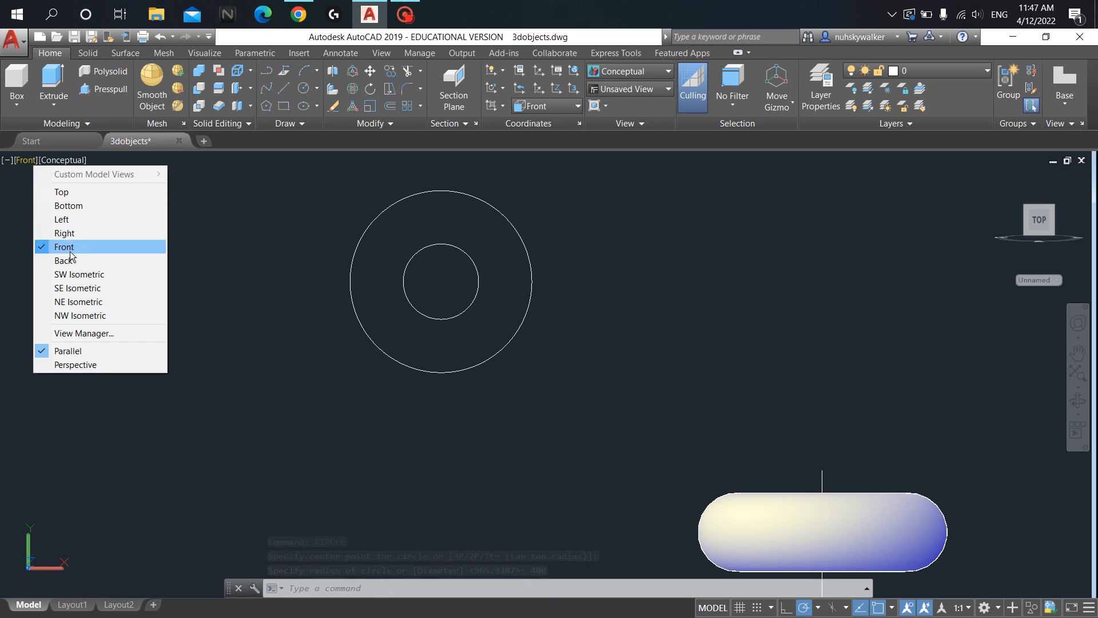
{"action": "left_click", "coordinate": [63, 274]}
{"action": "scroll", "coordinate": [571, 312], "scroll_direction": "up", "scroll_amount": 6}
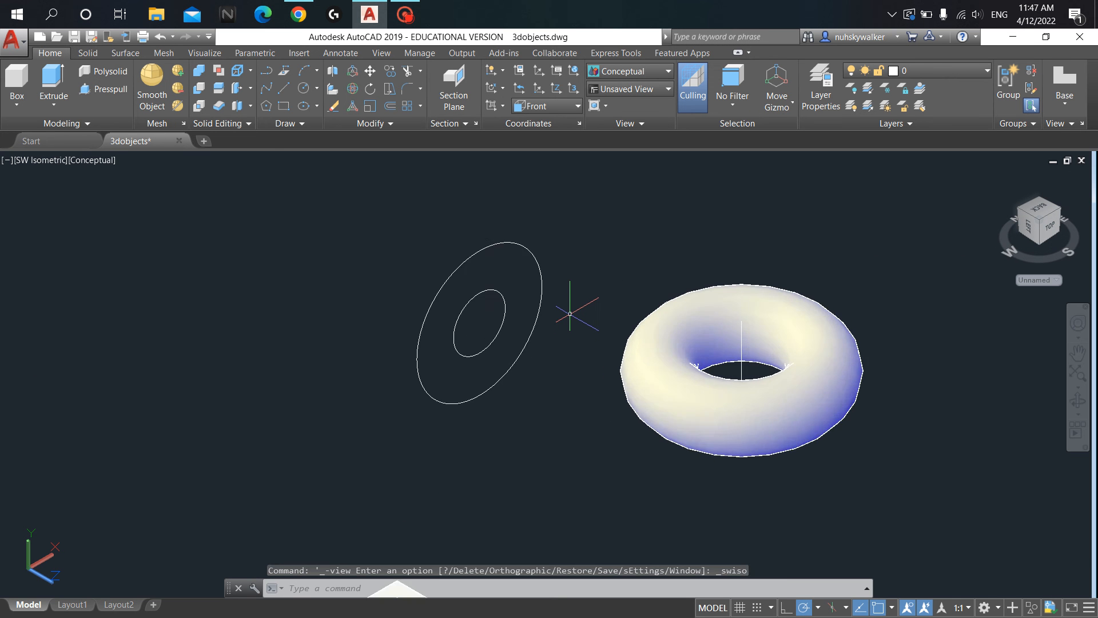
{"action": "scroll", "coordinate": [569, 315], "scroll_direction": "down", "scroll_amount": 2}
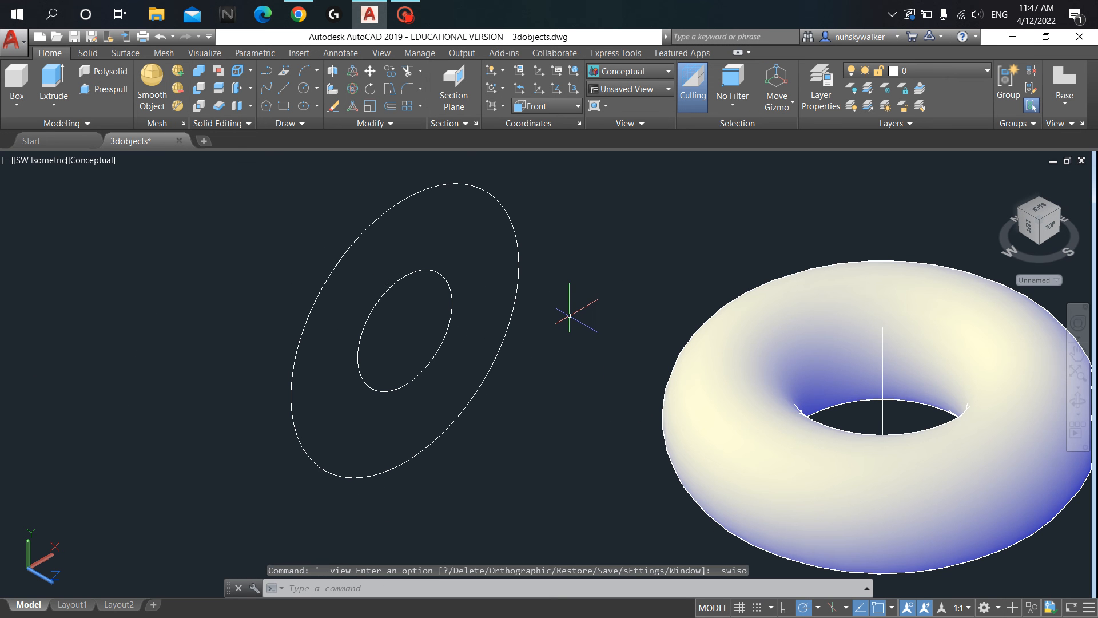
{"action": "left_click", "coordinate": [53, 80]}
{"action": "left_click", "coordinate": [315, 305]}
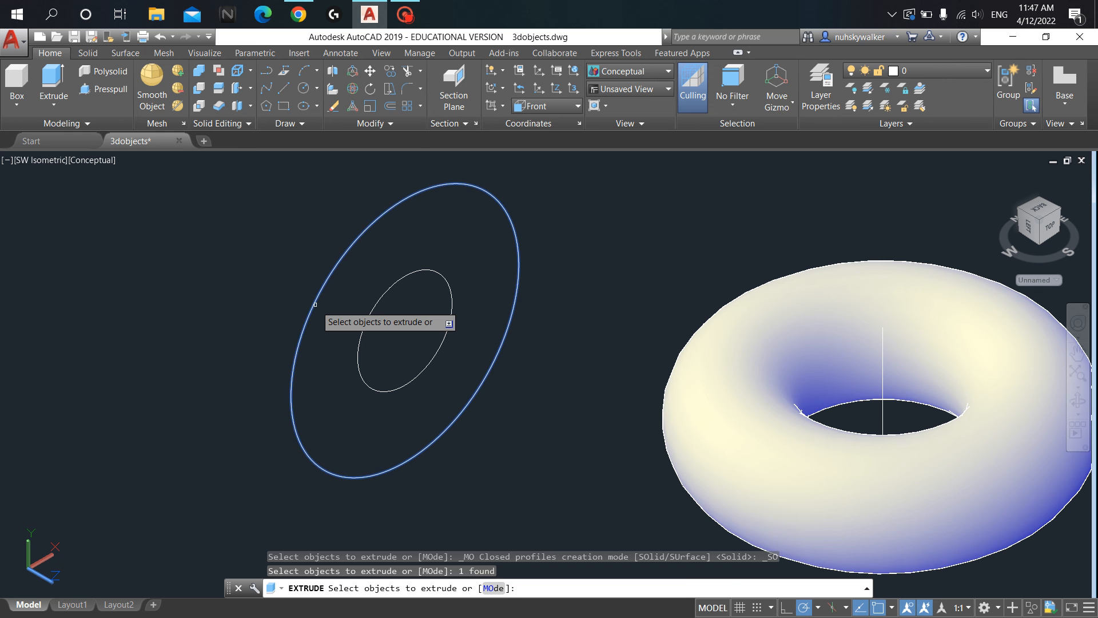
{"action": "key", "text": "Return"}
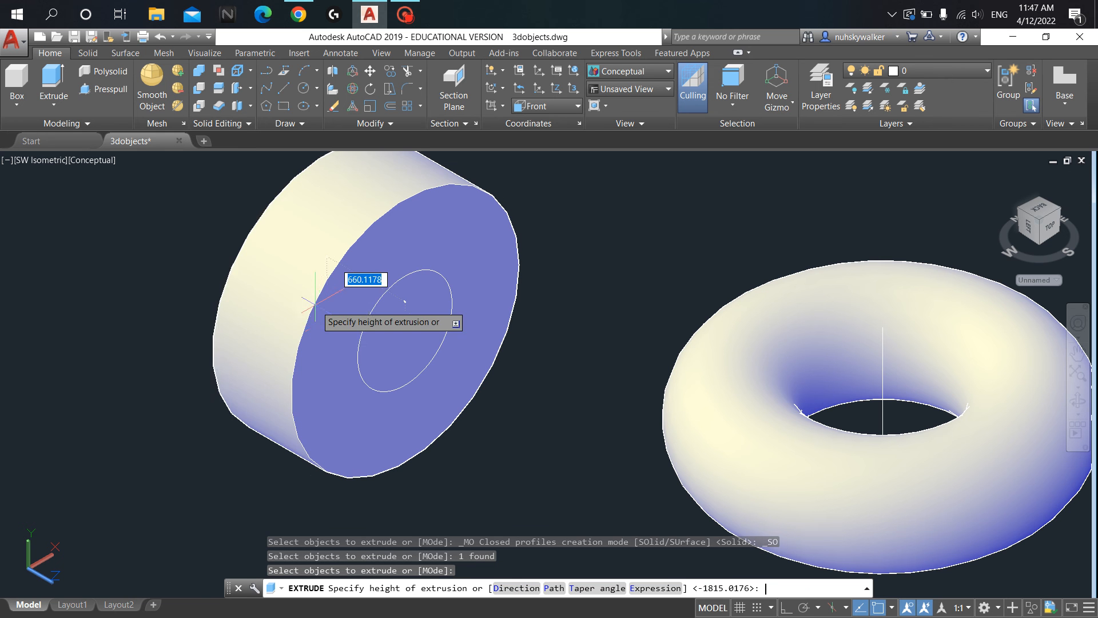
{"action": "left_click", "coordinate": [356, 348]}
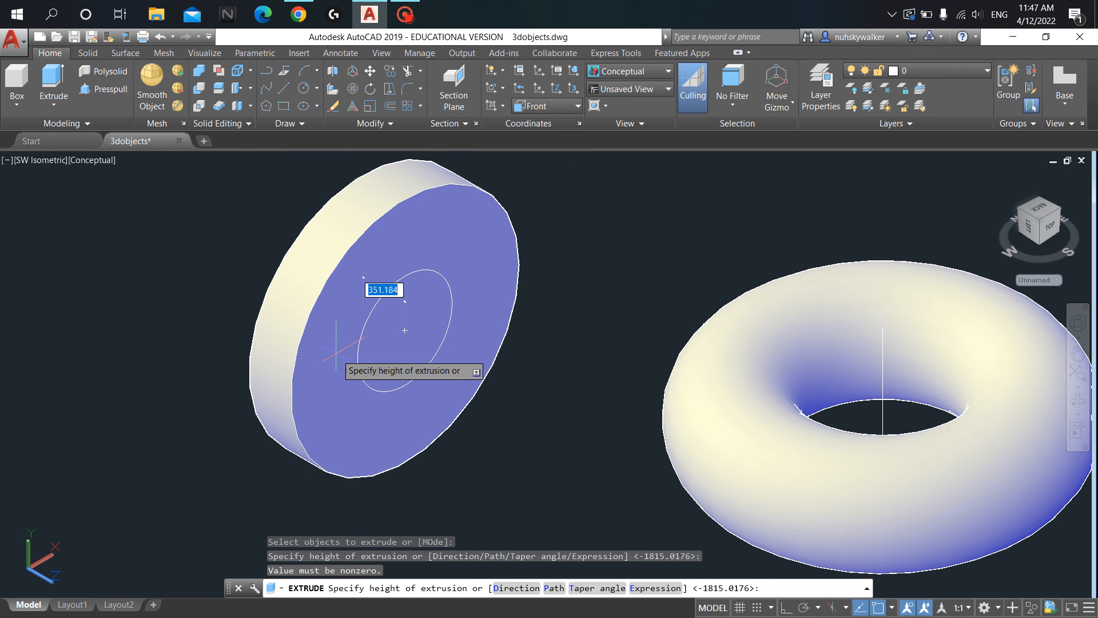
{"action": "left_click", "coordinate": [336, 353]}
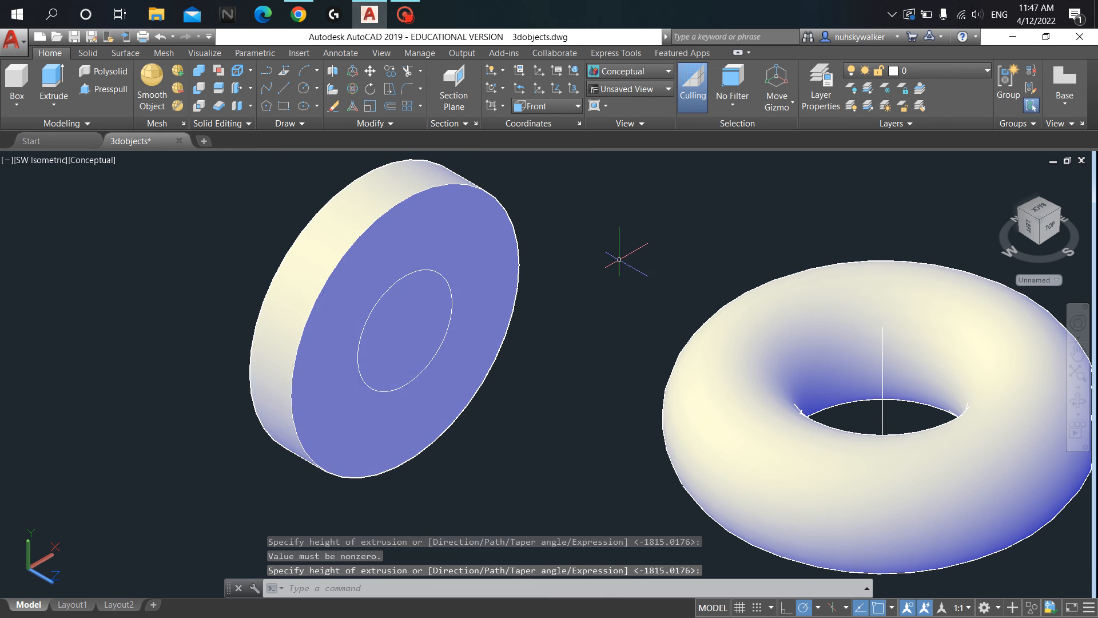
Step: Presspull the area inside the inner circle backward through the disc to cut a hole
{"action": "middle_click_drag", "start_coordinate": [622, 259], "coordinate": [678, 307]}
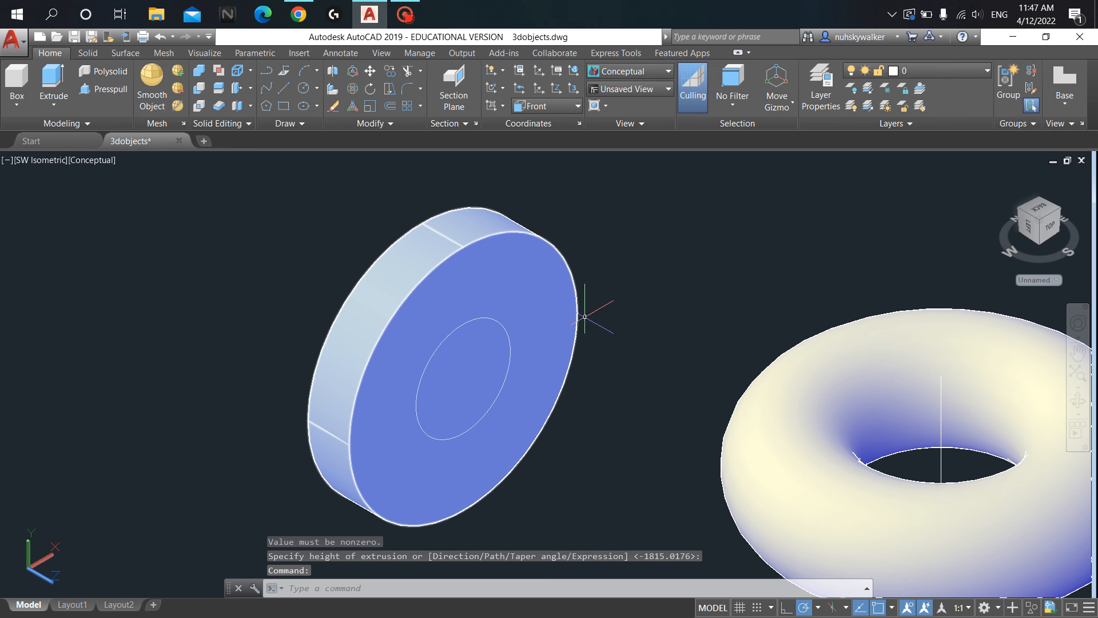
{"action": "left_click", "coordinate": [119, 90]}
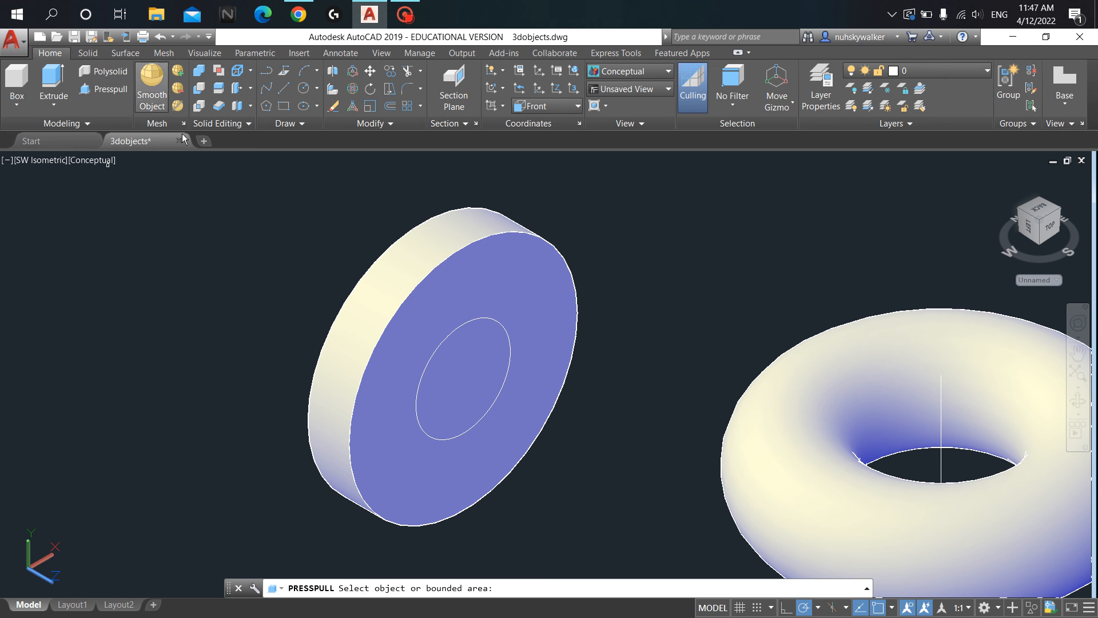
{"action": "left_click", "coordinate": [452, 355]}
{"action": "left_click", "coordinate": [224, 288]}
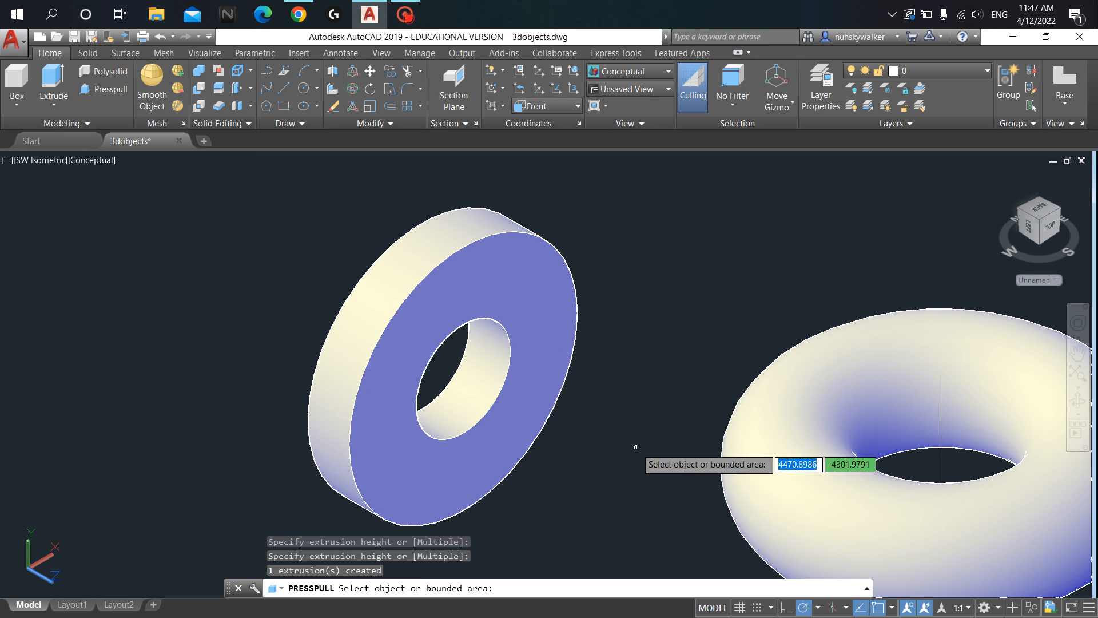
Step: End the Presspull command and undo the hole cut through the disc
{"action": "key", "text": "ctrl+z"}
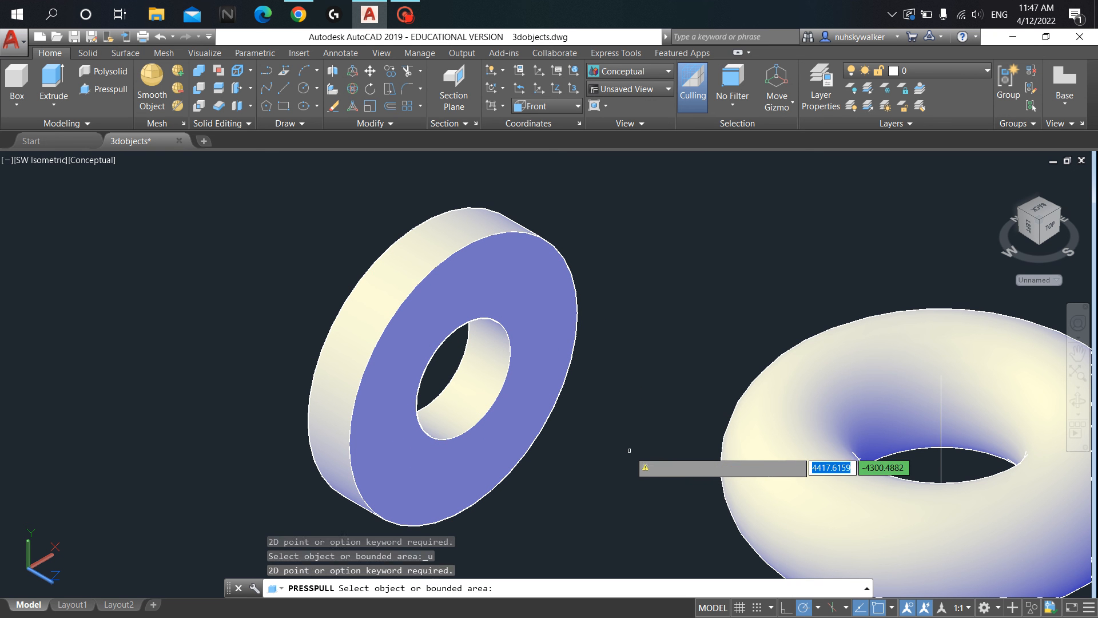
{"action": "key", "text": "Return"}
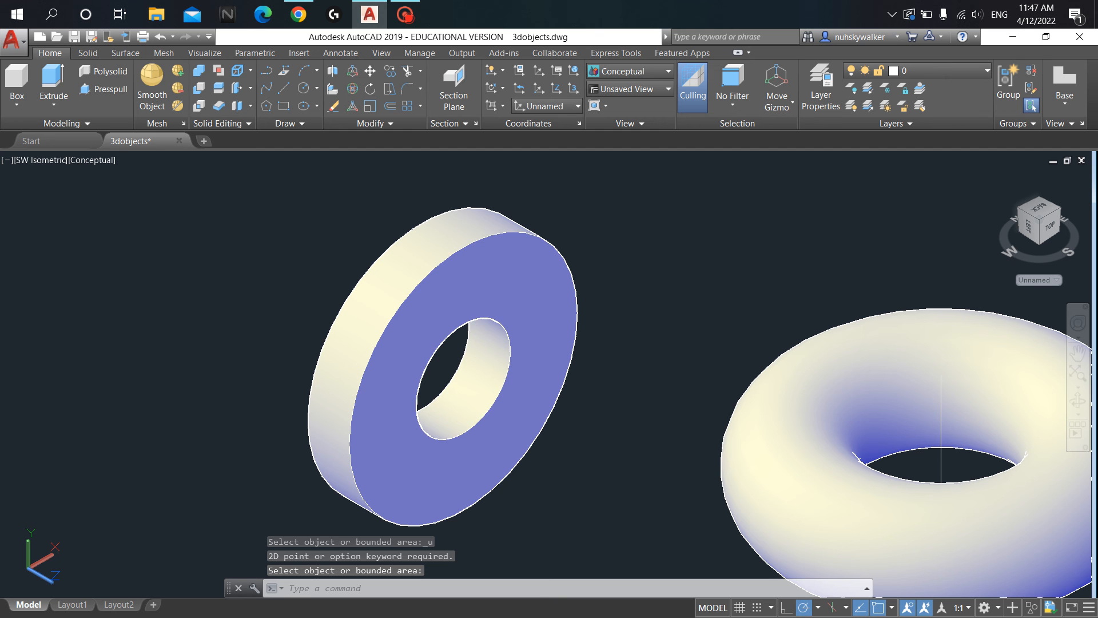
{"action": "key", "text": "ctrl+z"}
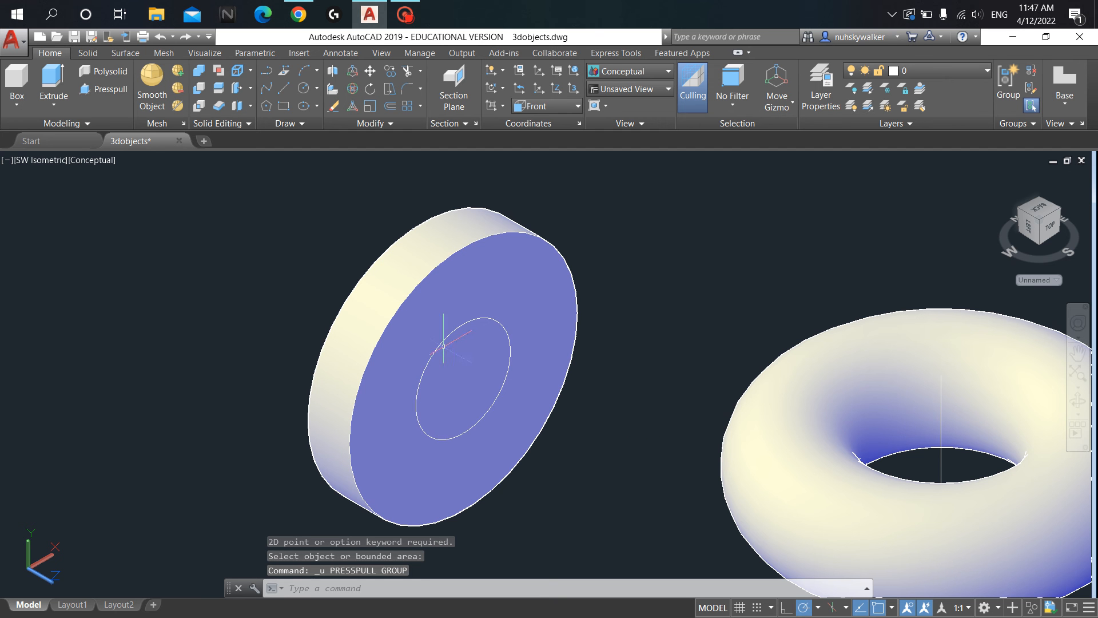
Step: Presspull the area inside the inner circle forward, away from the disc face, to form a long cylindrical shaft
{"action": "left_click", "coordinate": [102, 89]}
{"action": "left_click", "coordinate": [466, 385]}
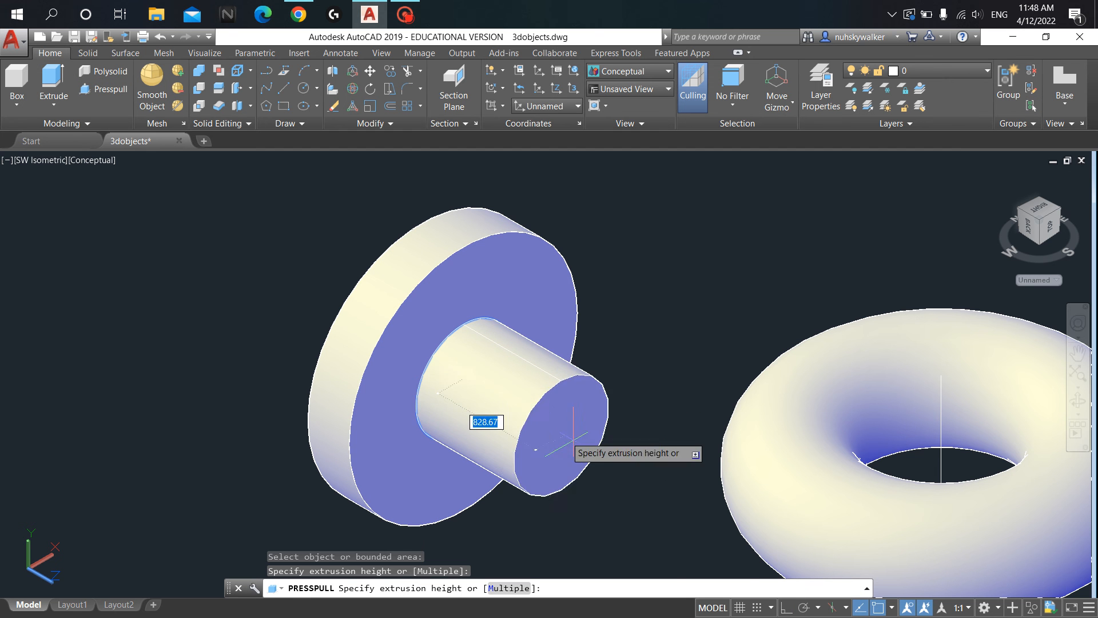
{"action": "left_click", "coordinate": [864, 569]}
{"action": "scroll", "coordinate": [686, 306], "scroll_direction": "down", "scroll_amount": 2}
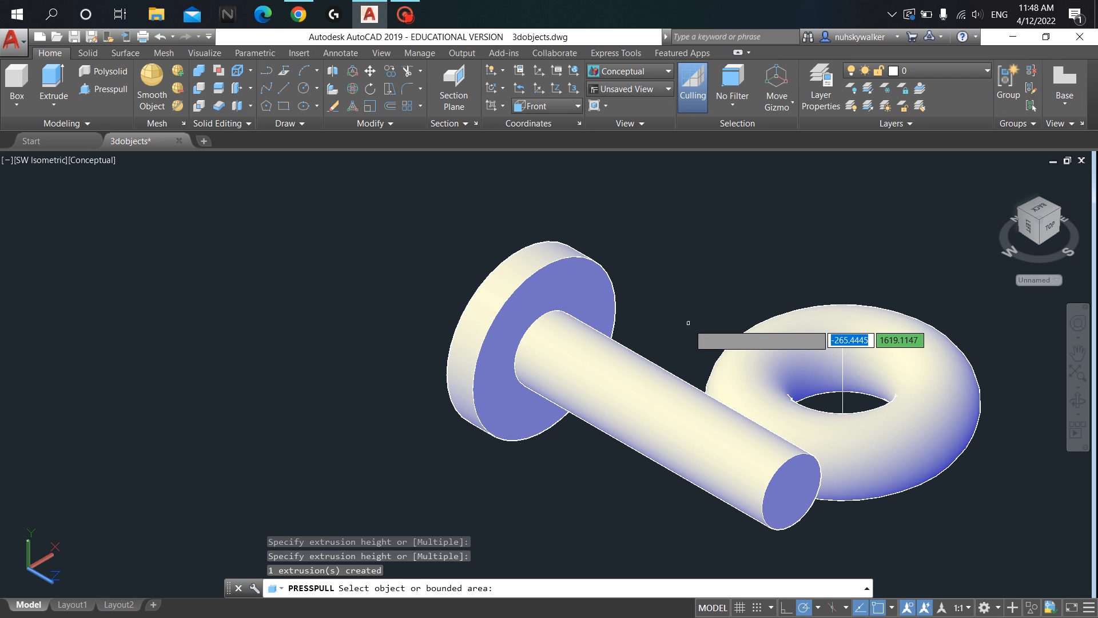
Step: End the Presspull command and undo the cylindrical shaft
{"action": "key", "text": "ctrl+z"}
{"action": "key", "text": "Return"}
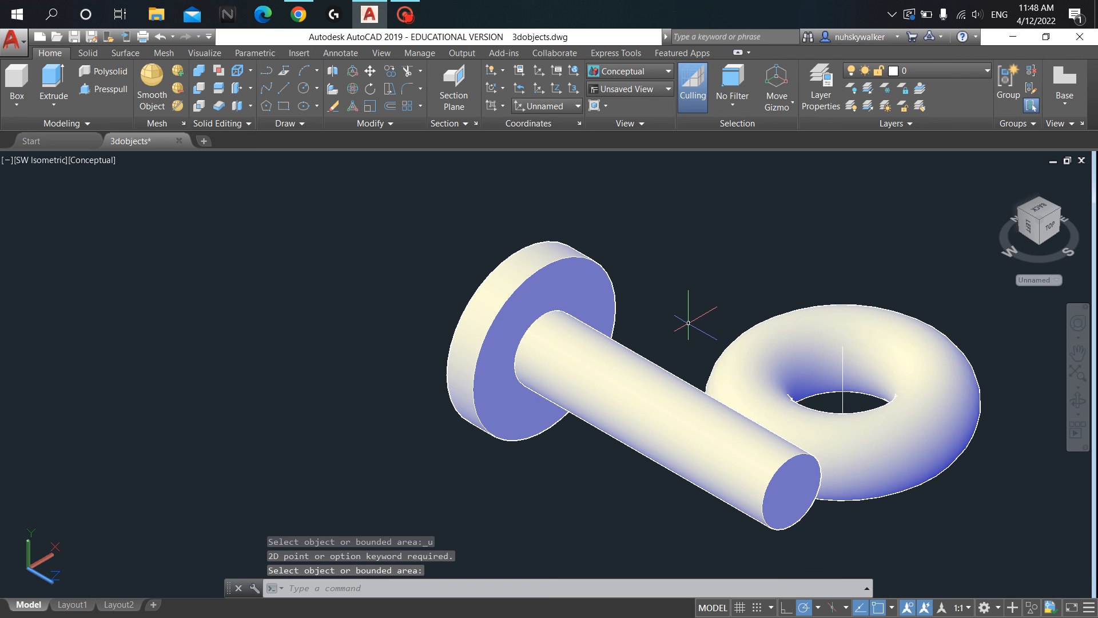
{"action": "key", "text": "ctrl+z"}
Step: Presspull the inner circle's area backward through the full thickness of the disc, leaving a ring with a central hole
{"action": "left_click", "coordinate": [109, 90]}
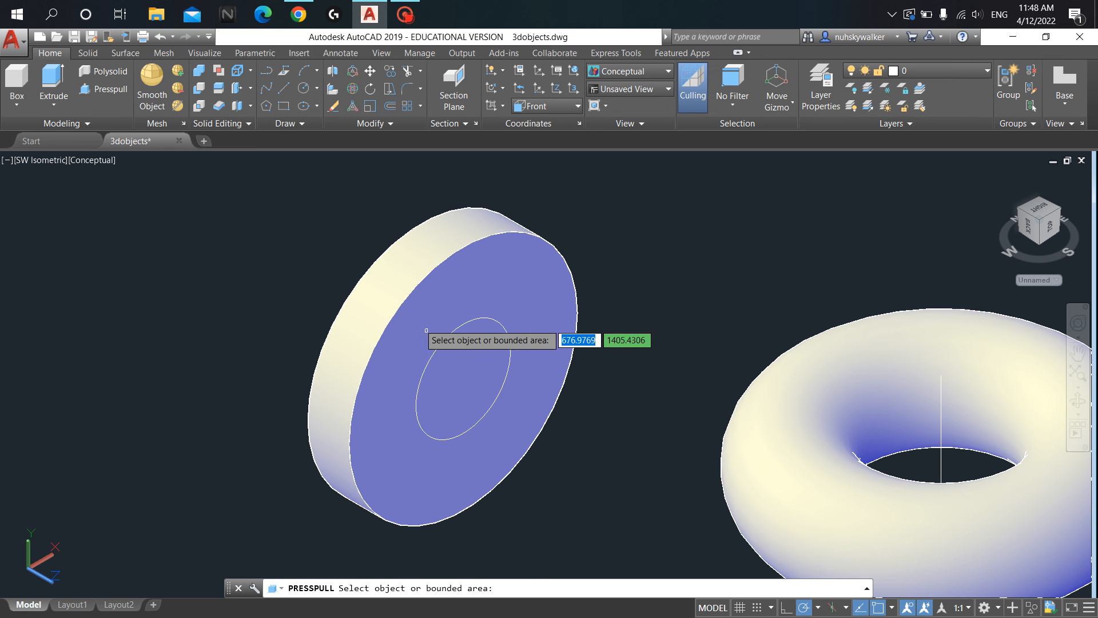
{"action": "left_click", "coordinate": [437, 393]}
{"action": "left_click", "coordinate": [256, 292]}
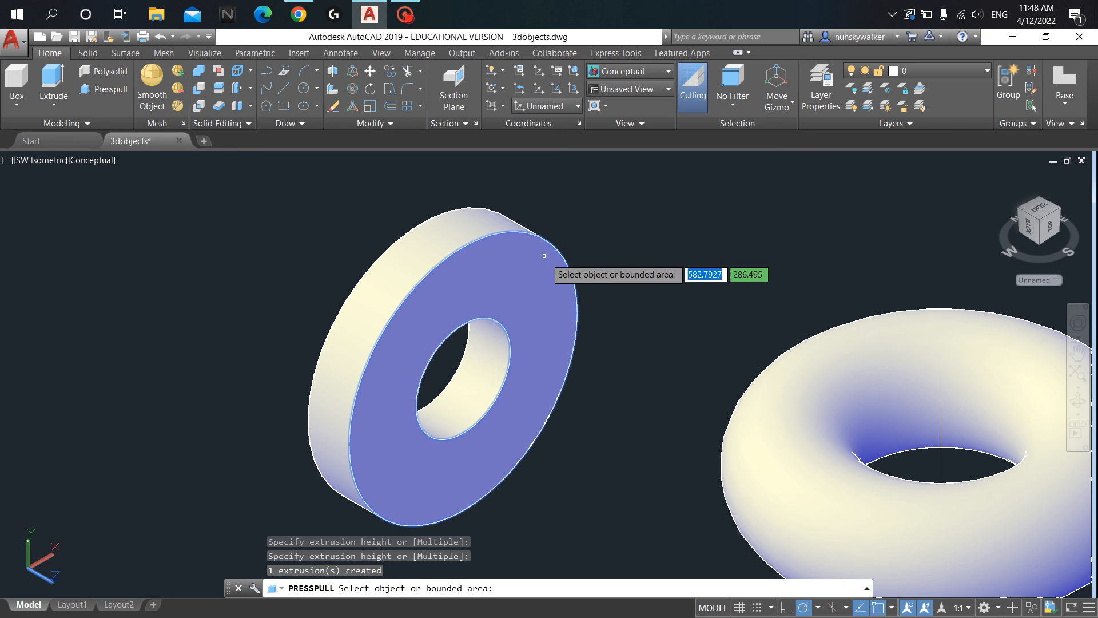
{"action": "key", "text": "Return"}
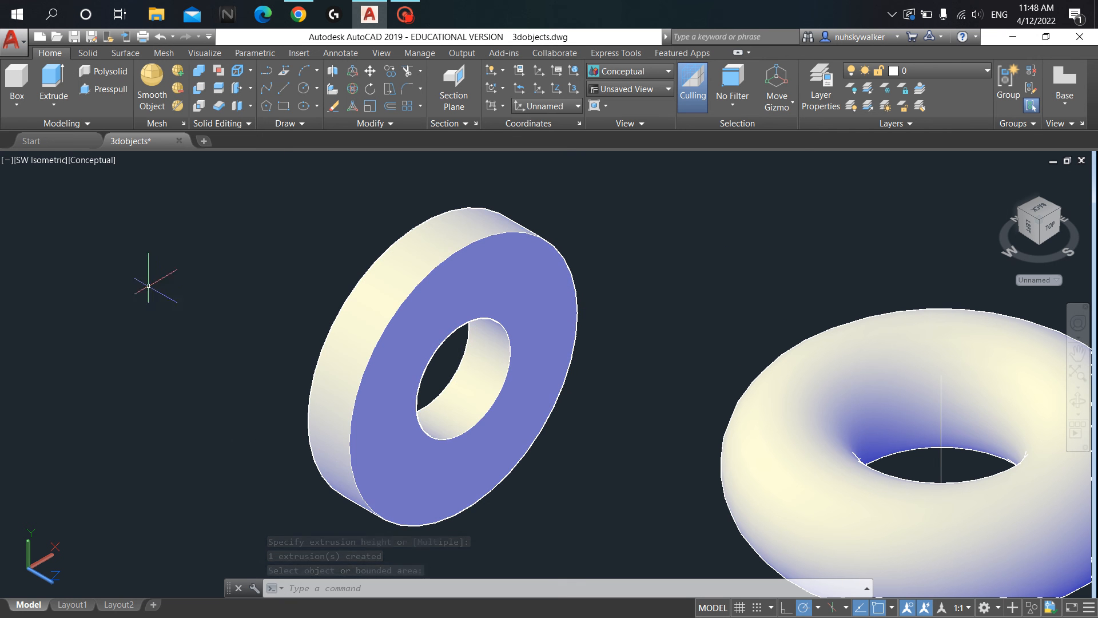
Step: Draw a separate circle with radius 400 to the right of the ring in the Front view, and return to the SW Isometric view
{"action": "left_click", "coordinate": [50, 162]}
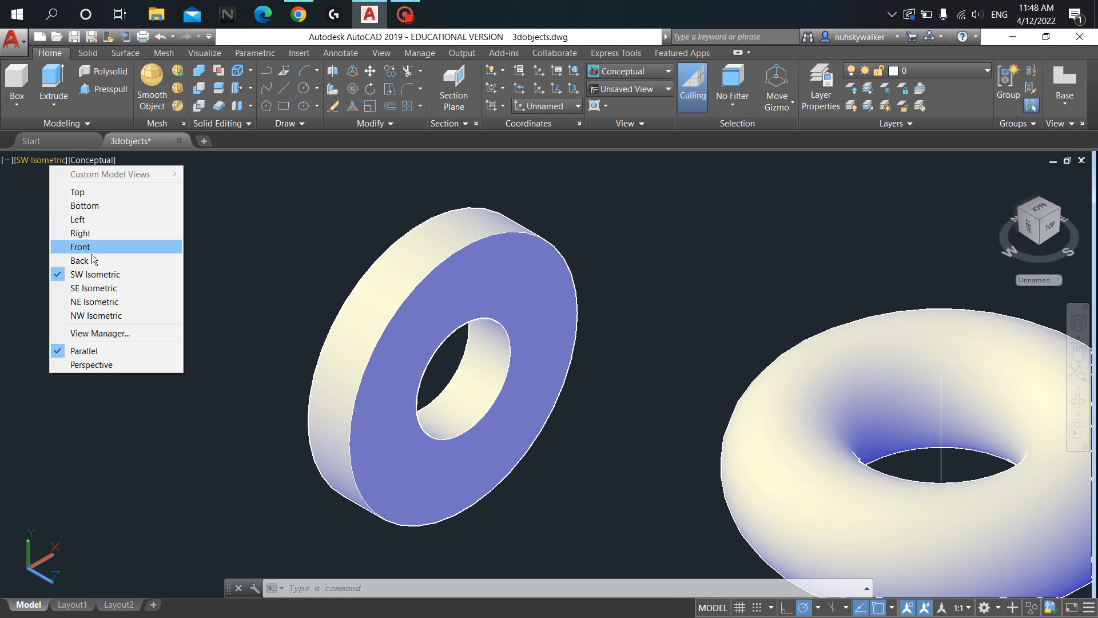
{"action": "left_click", "coordinate": [69, 246]}
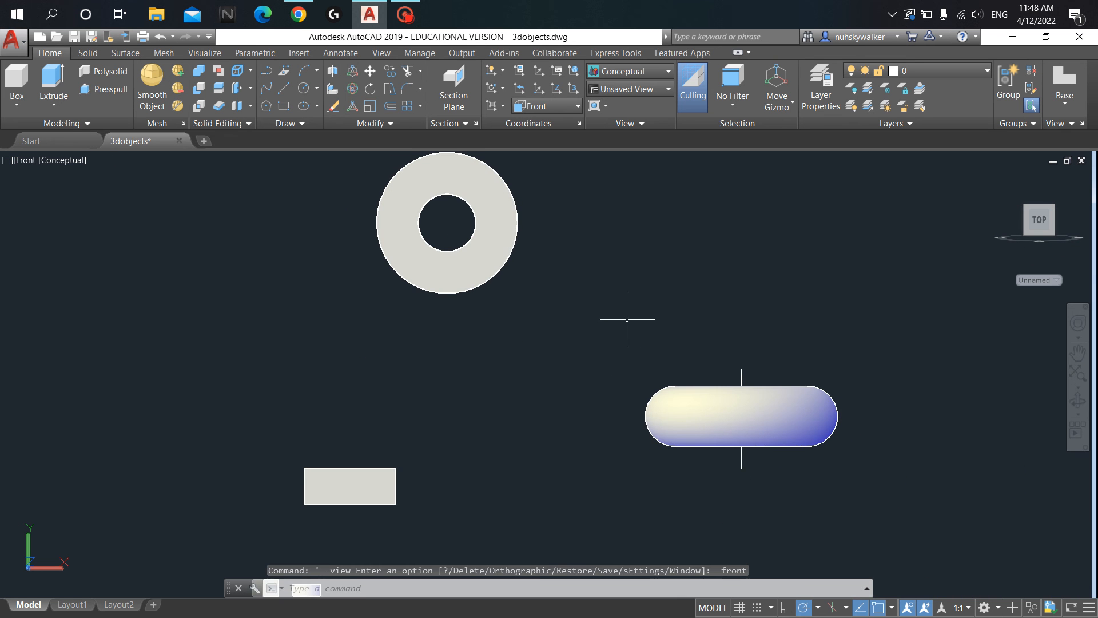
{"action": "middle_click_drag", "start_coordinate": [627, 318], "coordinate": [546, 421]}
{"action": "scroll", "coordinate": [530, 312], "scroll_direction": "up", "scroll_amount": 3}
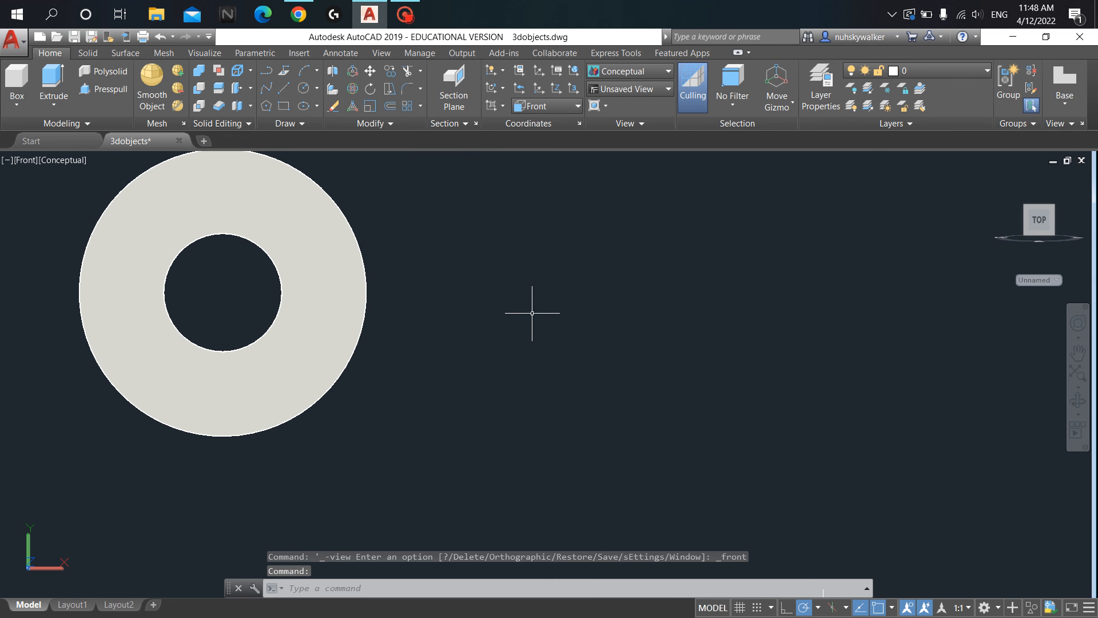
{"action": "key", "text": "Return"}
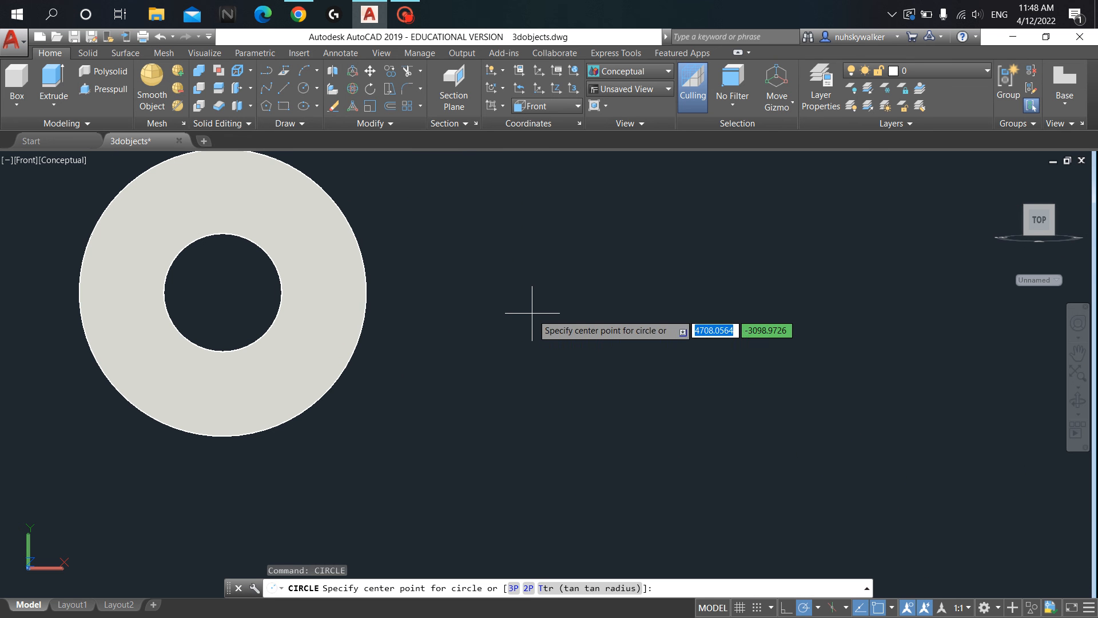
{"action": "left_click", "coordinate": [627, 285]}
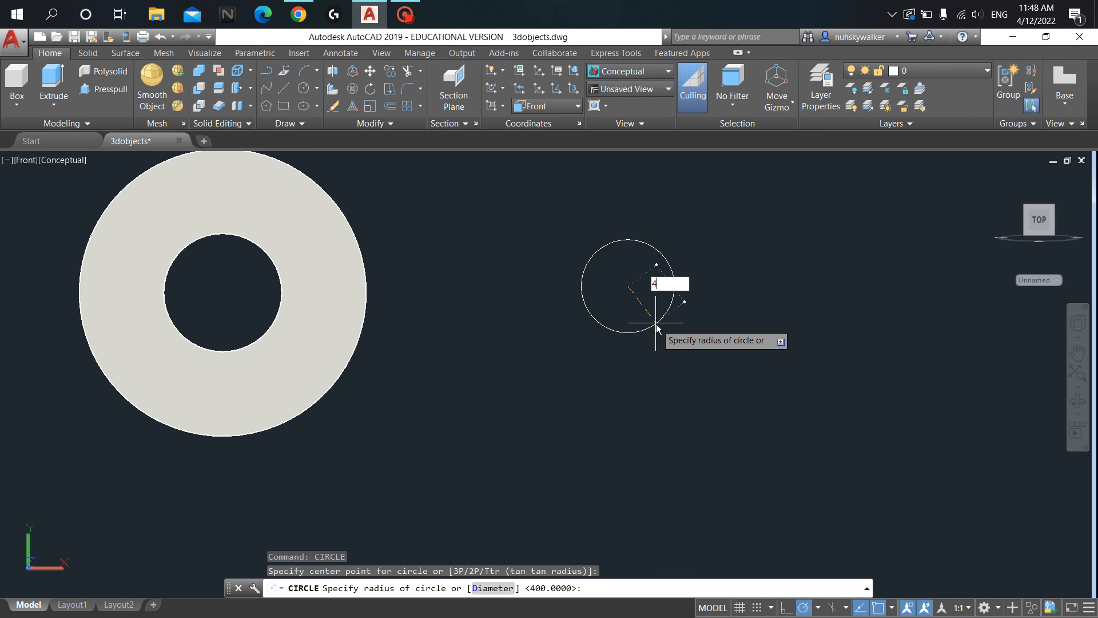
{"action": "key", "text": "Return"}
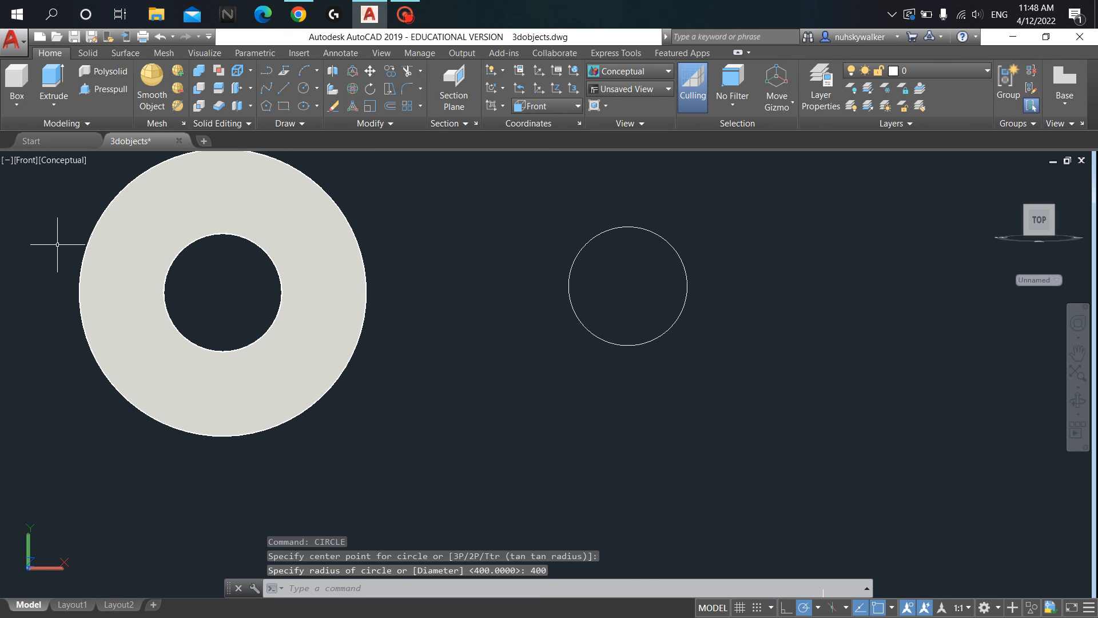
{"action": "left_click", "coordinate": [28, 162]}
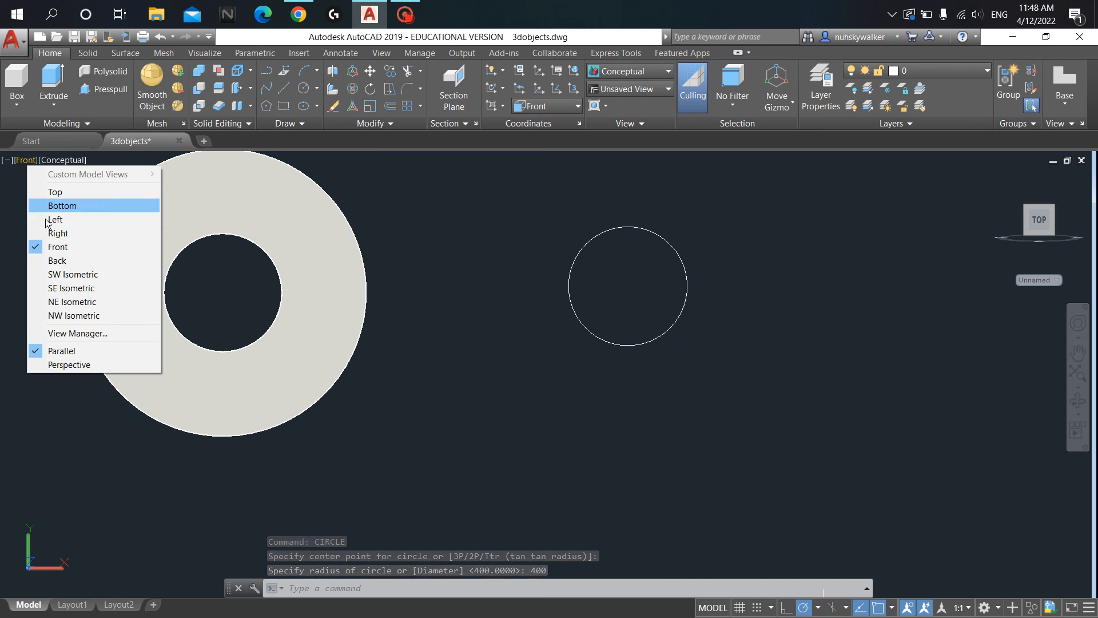
{"action": "left_click", "coordinate": [86, 276]}
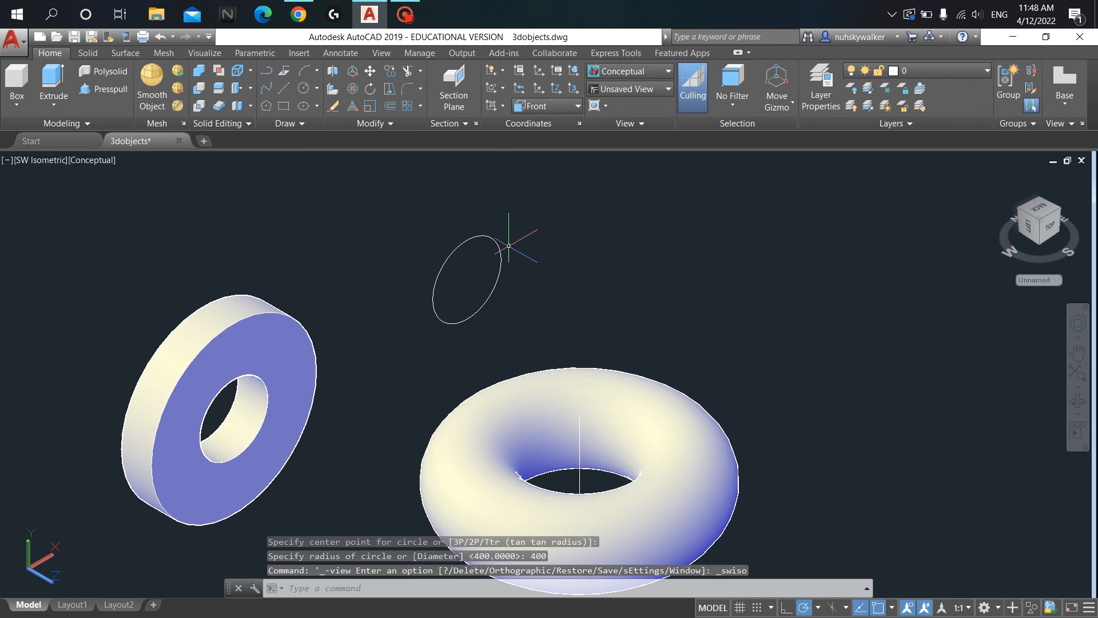
Step: Extrude the separate circle beside the ring backward into a long solid cylinder
{"action": "scroll", "coordinate": [508, 245], "scroll_direction": "up", "scroll_amount": 2}
{"action": "left_click", "coordinate": [53, 80]}
{"action": "left_click", "coordinate": [422, 261]}
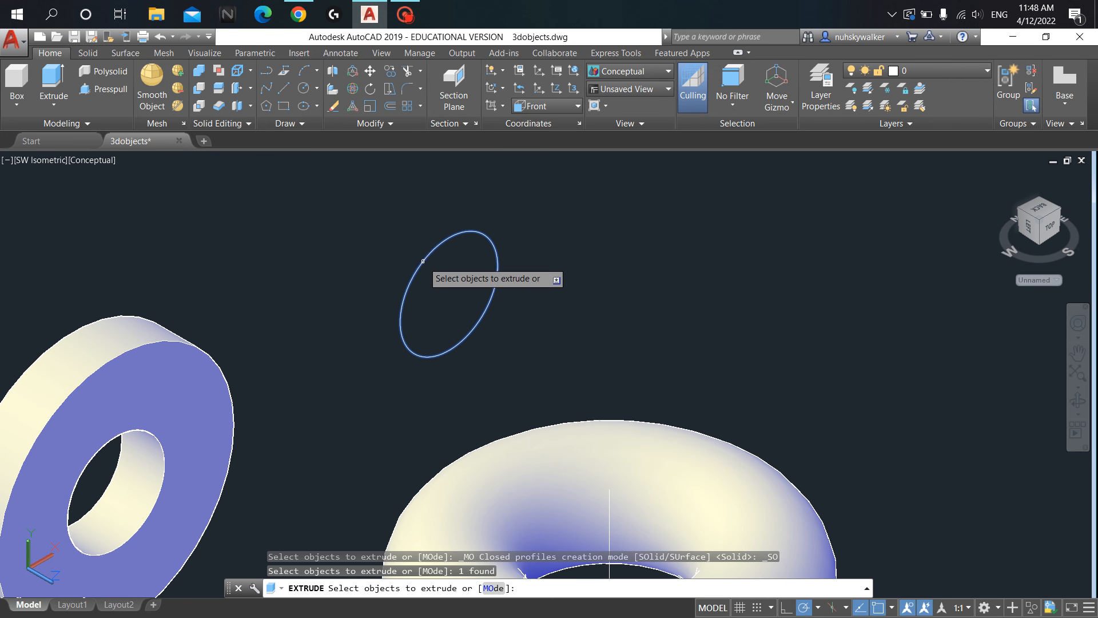
{"action": "key", "text": "Return"}
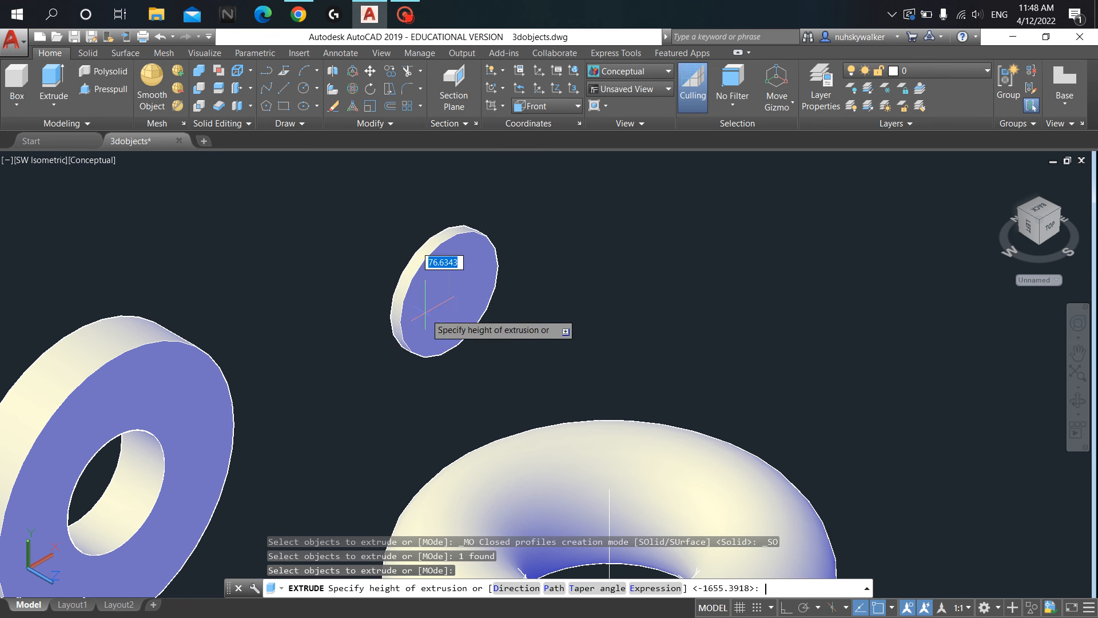
{"action": "left_click", "coordinate": [237, 224]}
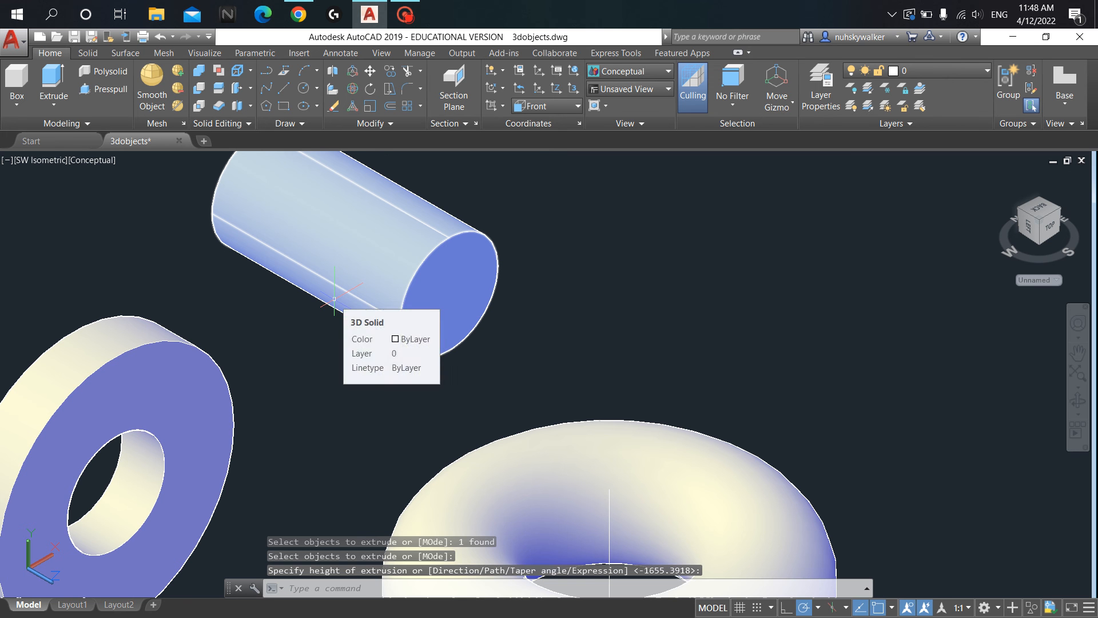
Step: Move the cylinder from the centre of its front face to the centre of the ring's hole
{"action": "type", "text": "mov"}
{"action": "key", "text": "Return"}
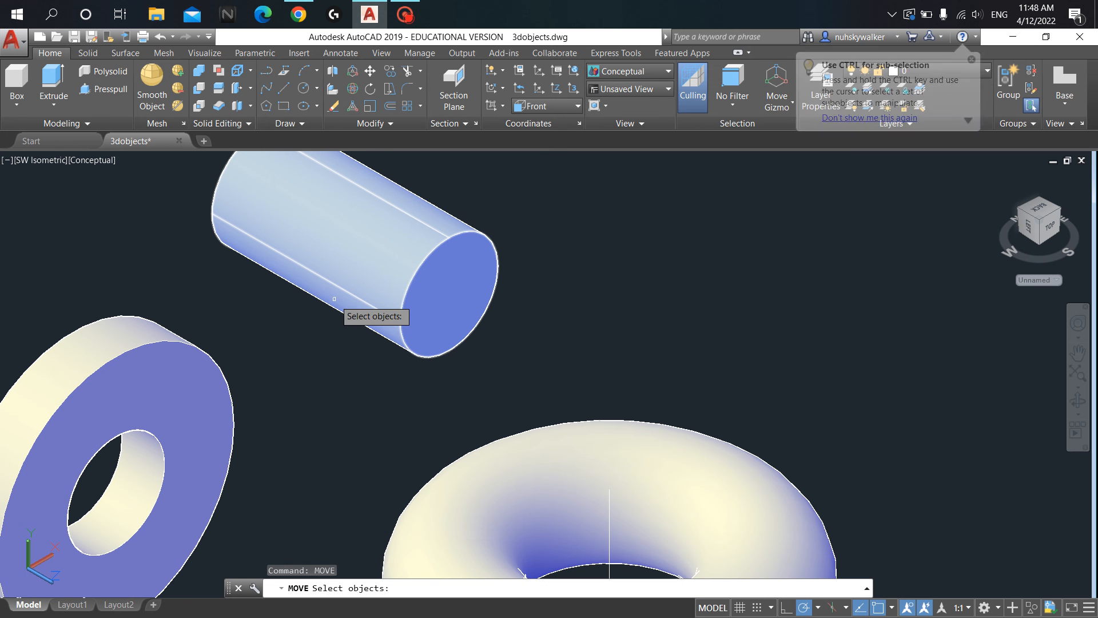
{"action": "left_click", "coordinate": [357, 278]}
{"action": "key", "text": "Return"}
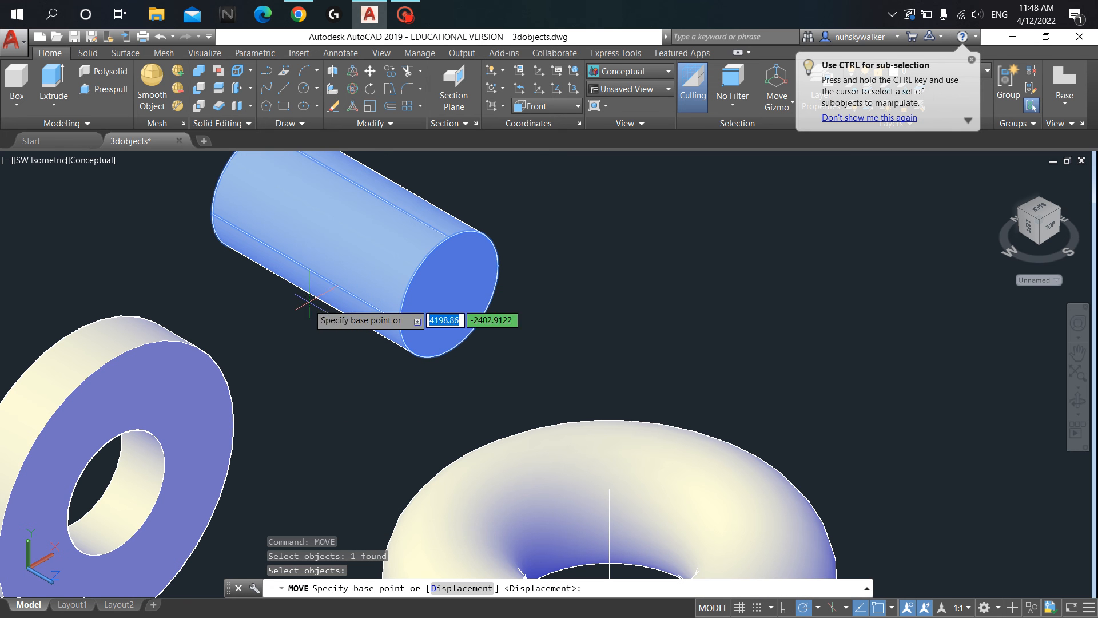
{"action": "left_click", "coordinate": [446, 296]}
{"action": "middle_click_drag", "start_coordinate": [250, 407], "coordinate": [422, 333]}
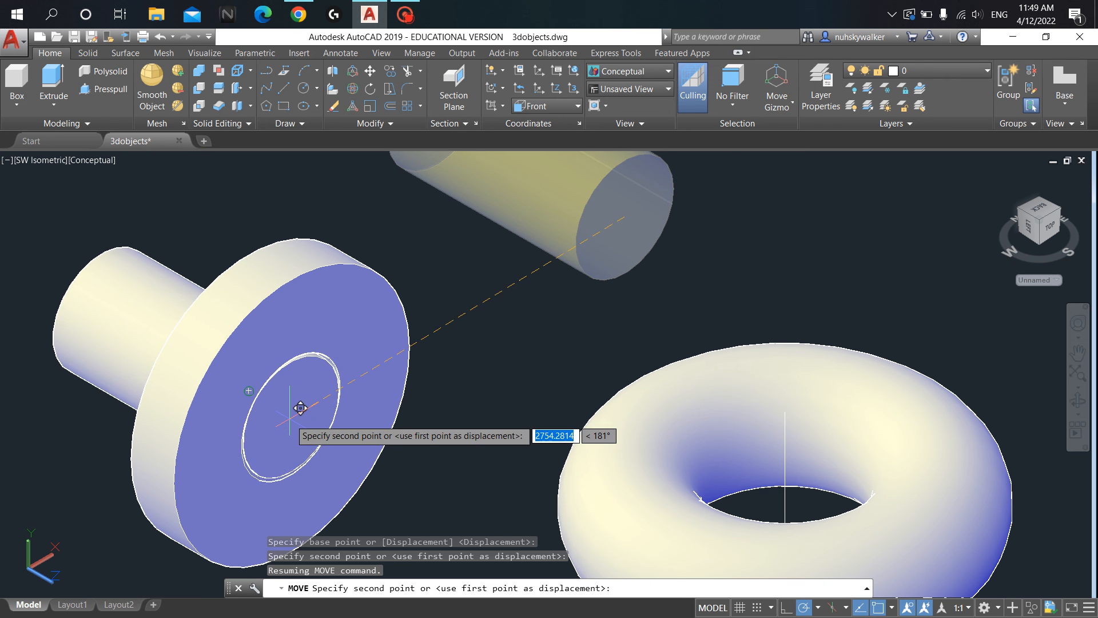
{"action": "left_click", "coordinate": [292, 417]}
{"action": "middle_click_drag", "start_coordinate": [520, 388], "coordinate": [686, 366]}
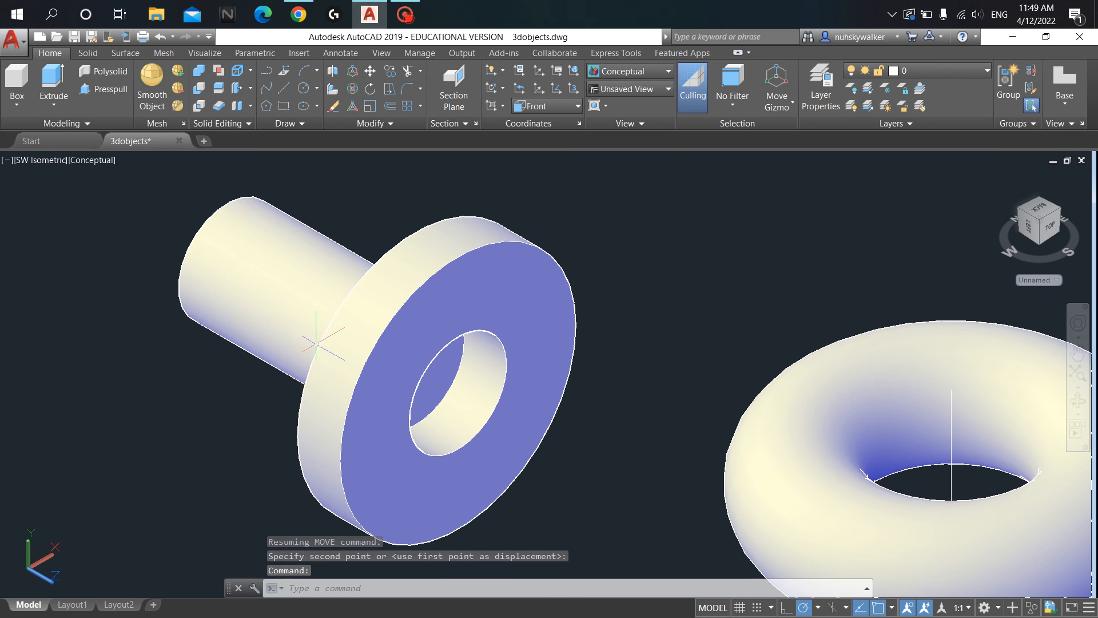
Step: Move the shaft forward about 885 units along the Z axis through the ring's hole, so it protrudes on both sides
{"action": "type", "text": "move"}
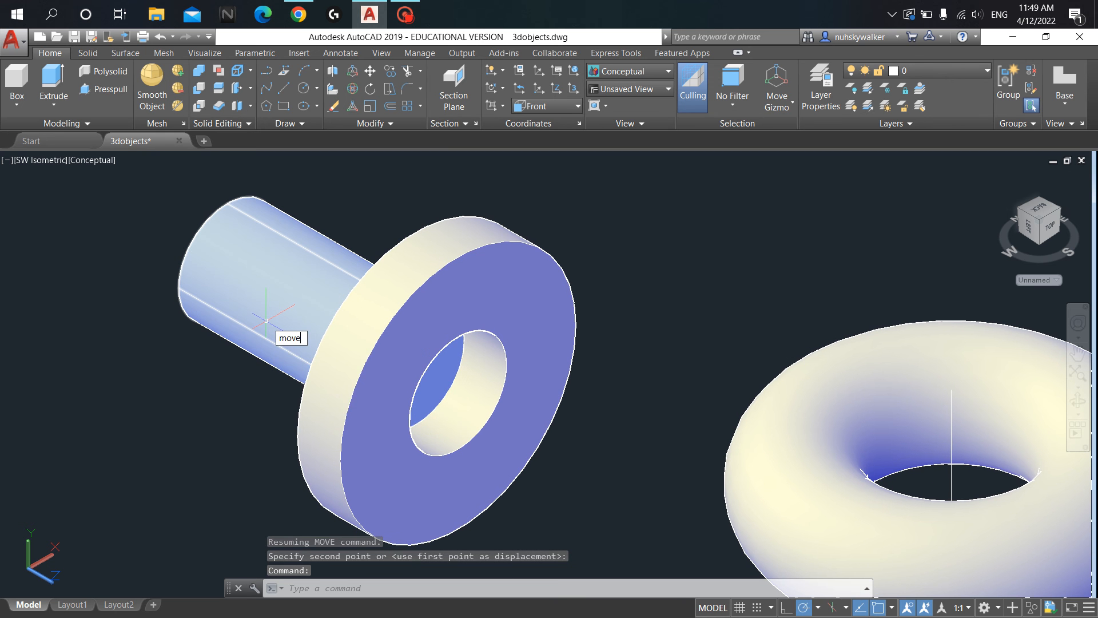
{"action": "key", "text": "Return"}
{"action": "left_click", "coordinate": [342, 349]}
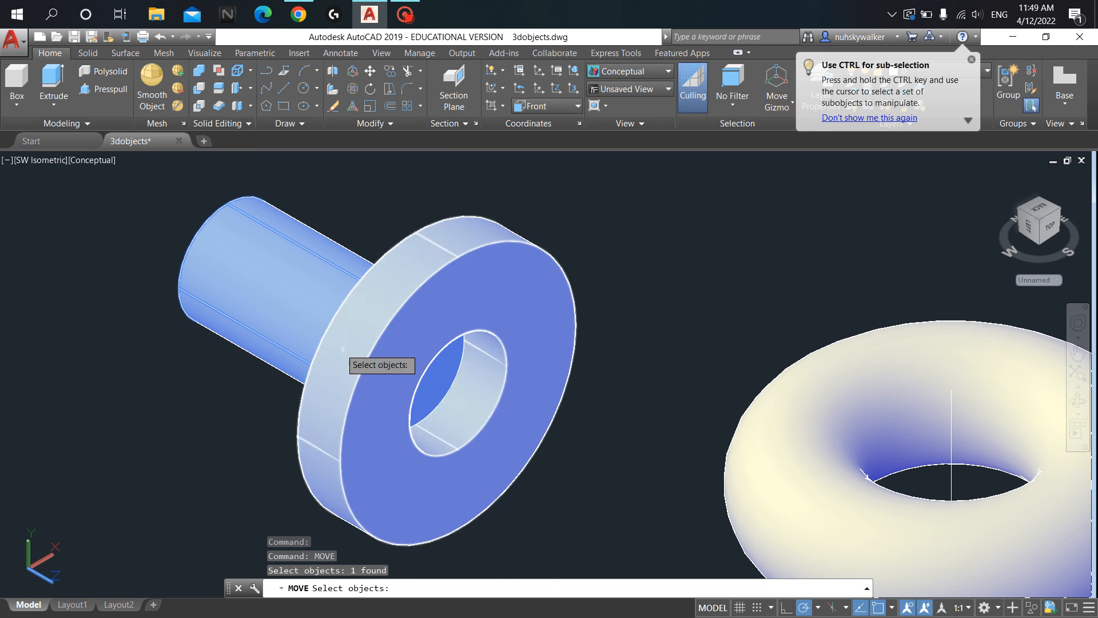
{"action": "key", "text": "Return"}
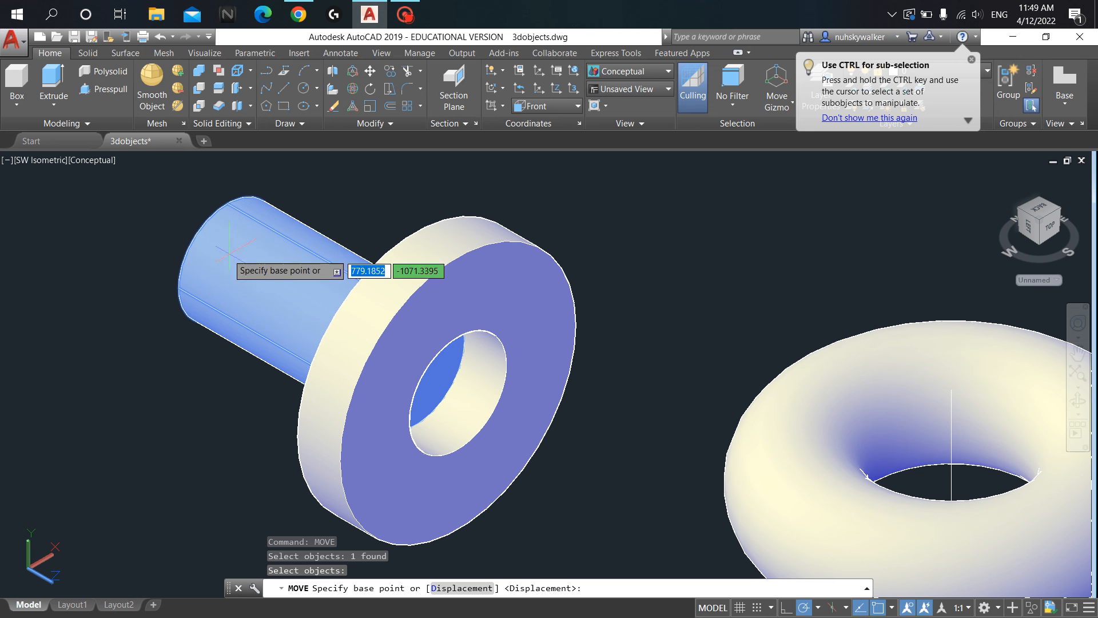
{"action": "scroll", "coordinate": [228, 255], "scroll_direction": "up", "scroll_amount": 3}
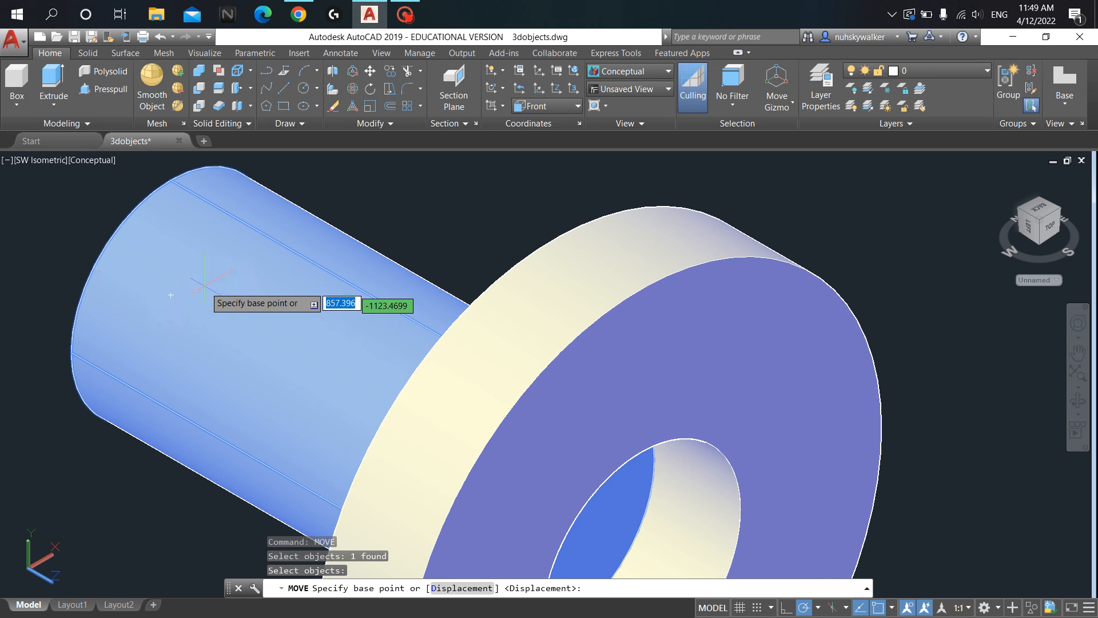
{"action": "left_click", "coordinate": [184, 285]}
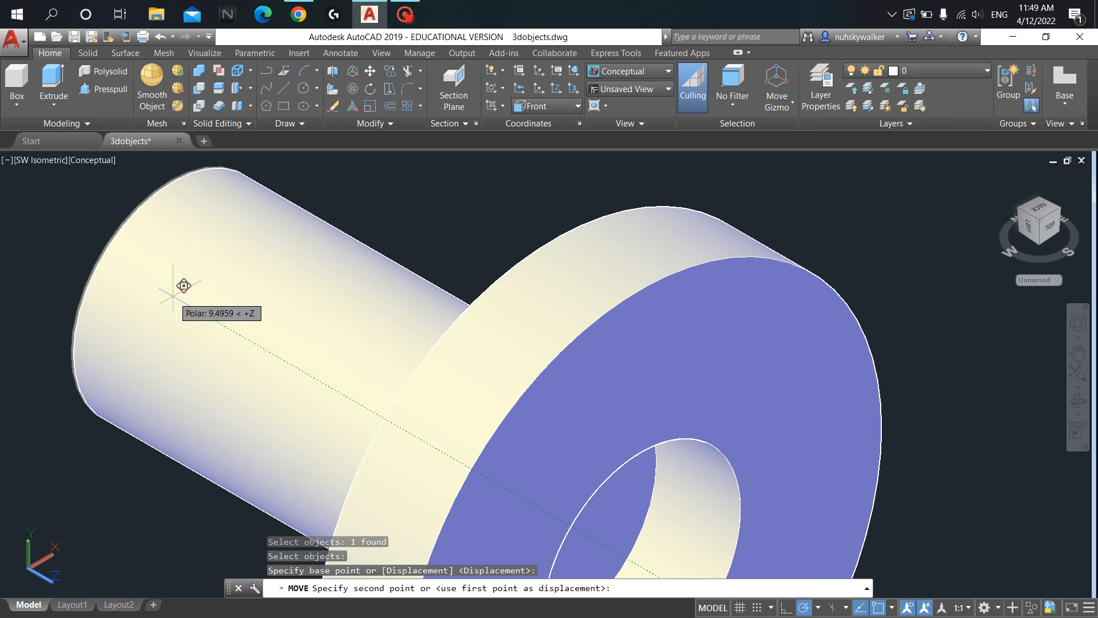
{"action": "scroll", "coordinate": [184, 285], "scroll_direction": "down", "scroll_amount": 2}
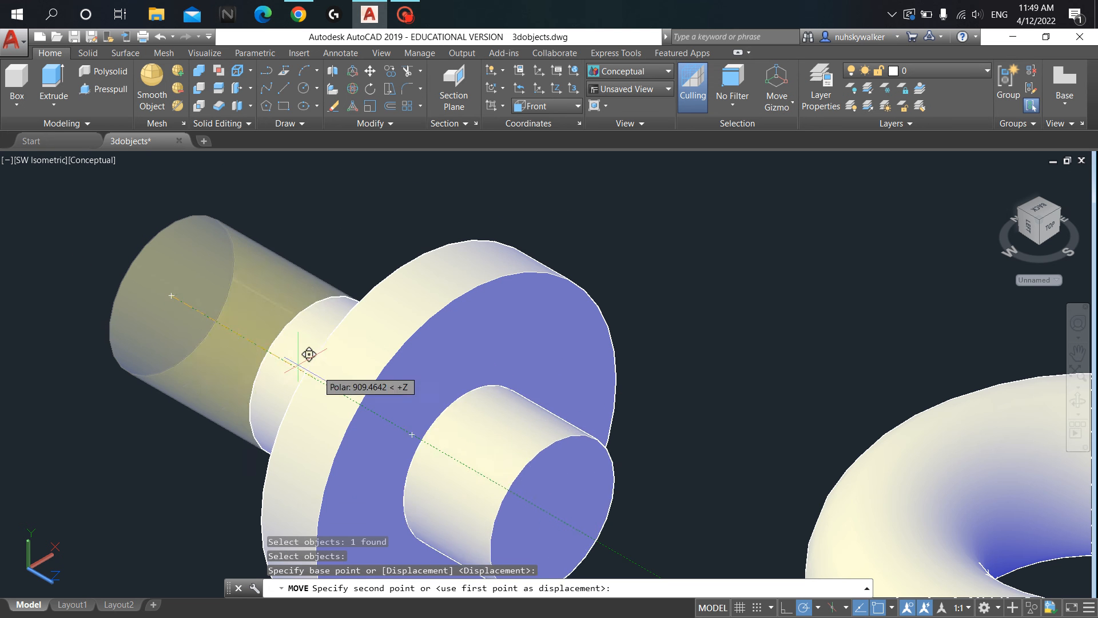
{"action": "scroll", "coordinate": [216, 319], "scroll_direction": "down", "scroll_amount": 3}
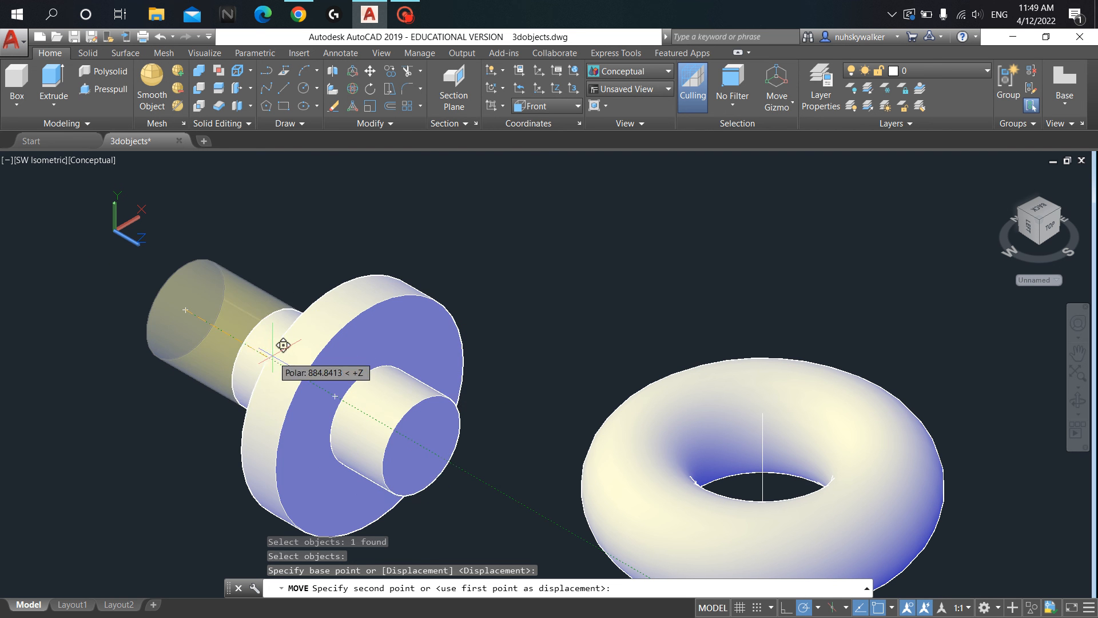
{"action": "left_click", "coordinate": [273, 354]}
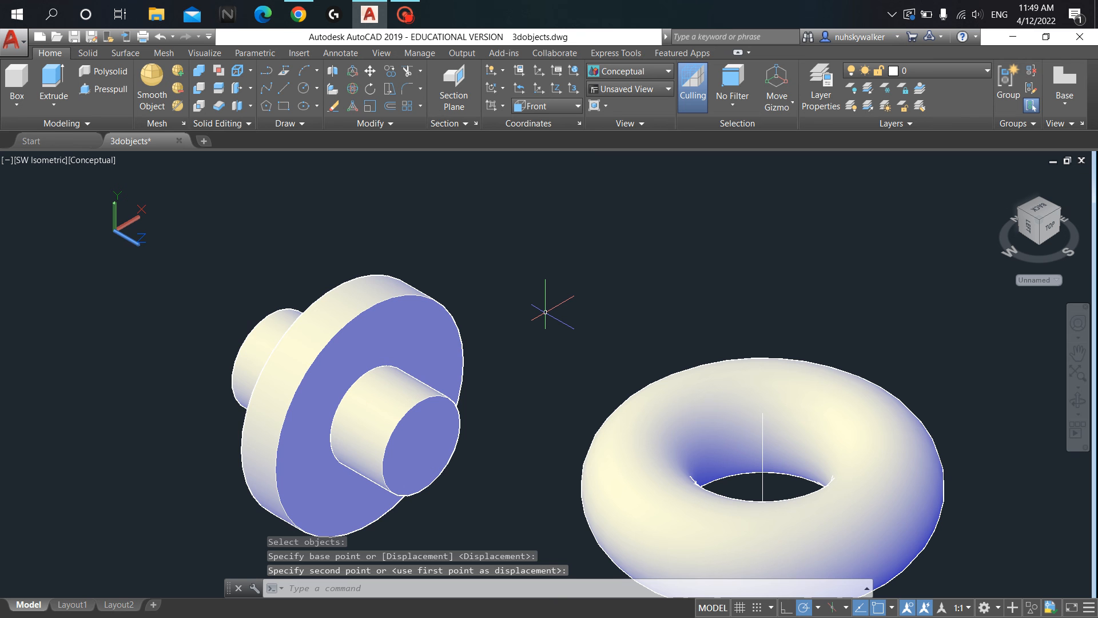
{"action": "key", "text": "Escape"}
{"action": "middle_click_drag", "start_coordinate": [571, 299], "coordinate": [654, 252]}
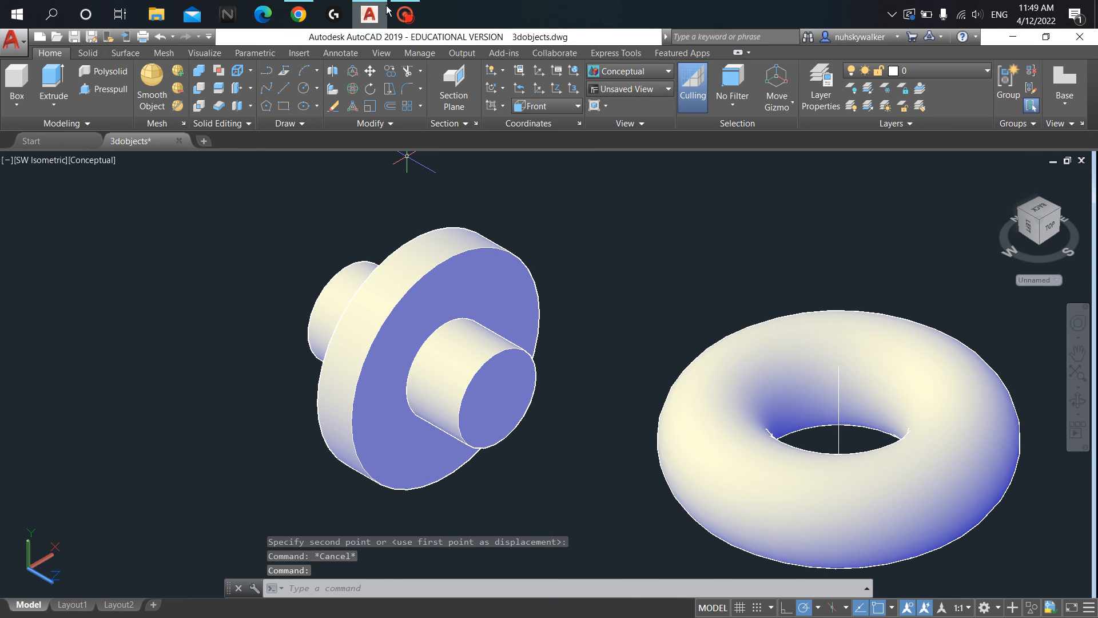
Step: Check the centrifugal pump reference image in Chrome, and back in AutoCAD move the shaft backward about 818 units along the Z axis
{"action": "left_click", "coordinate": [298, 14]}
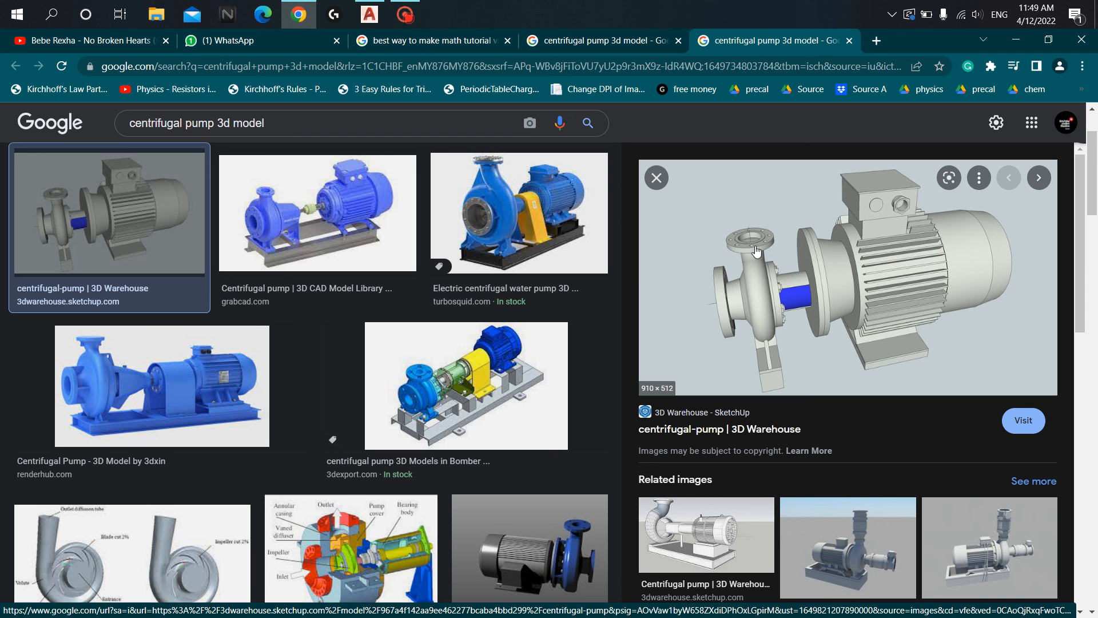
{"action": "left_click", "coordinate": [1015, 40]}
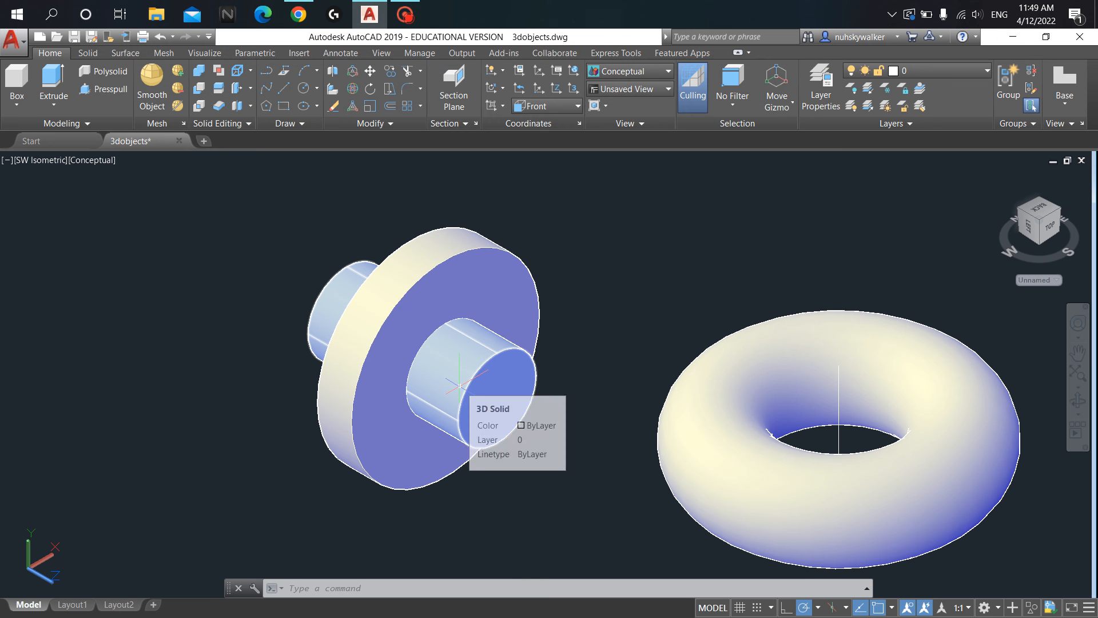
{"action": "type", "text": "move"}
{"action": "key", "text": "Return"}
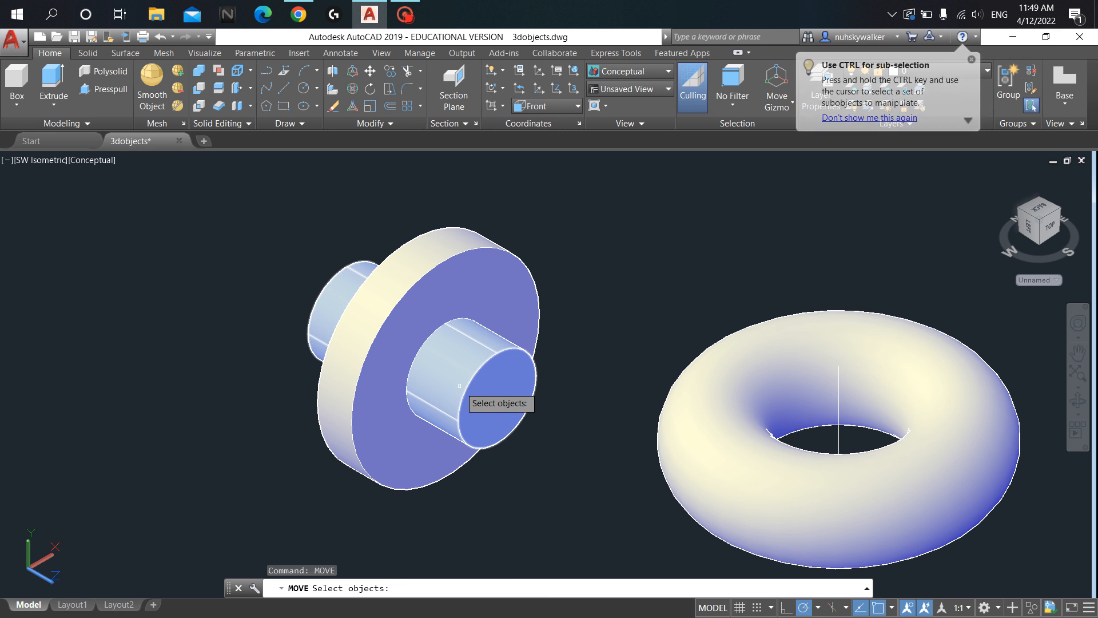
{"action": "left_click", "coordinate": [445, 369]}
{"action": "key", "text": "Return"}
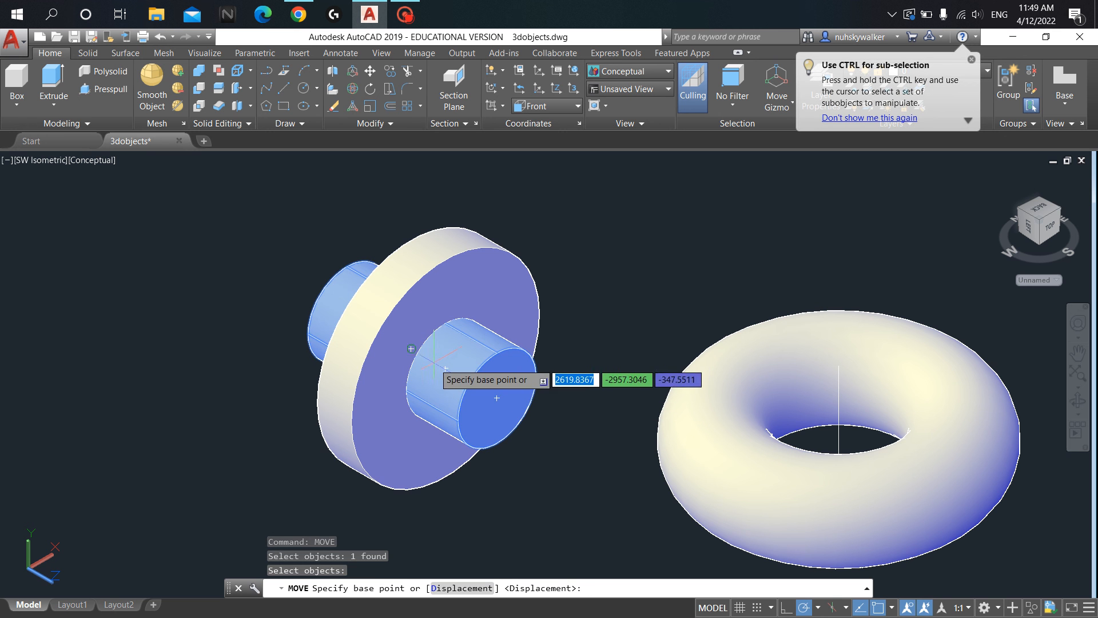
{"action": "left_click", "coordinate": [453, 358]}
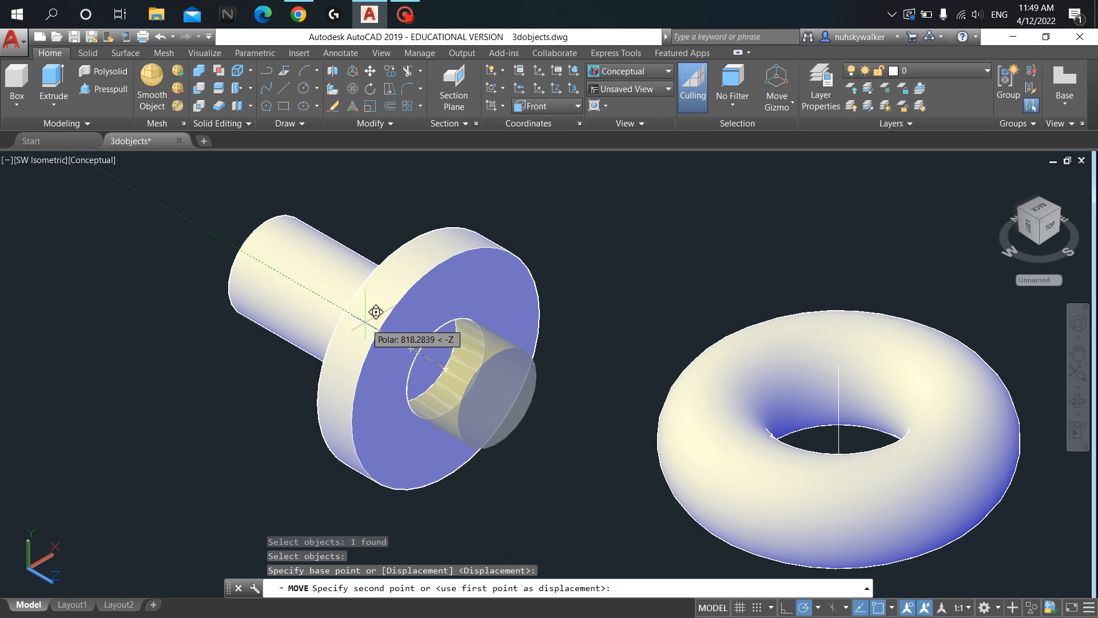
{"action": "left_click", "coordinate": [366, 324]}
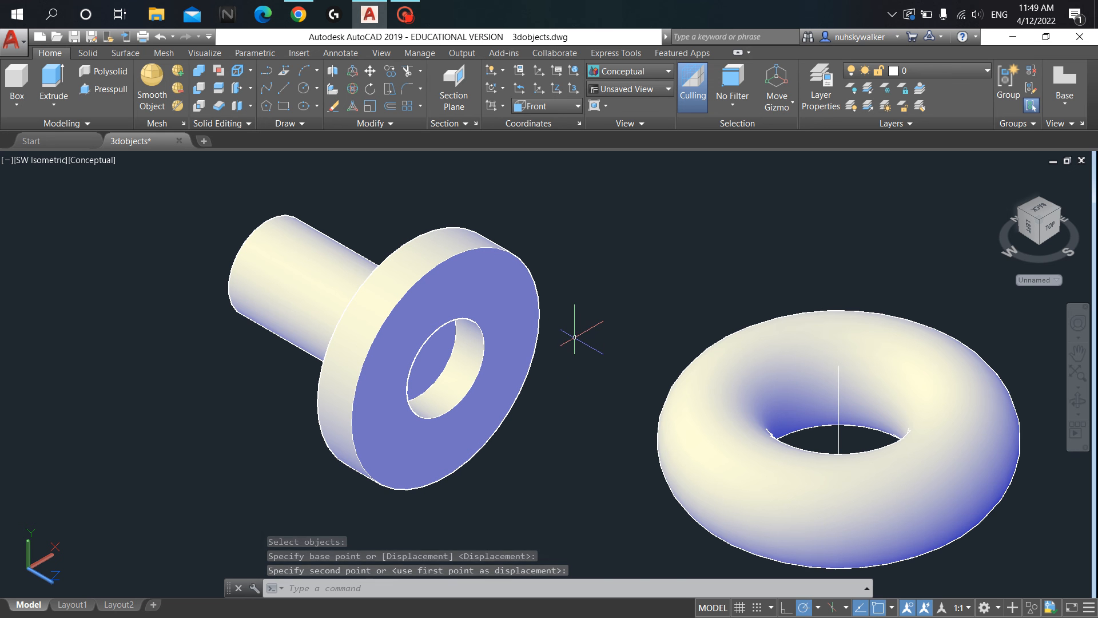
Step: Orbit around the ring and shaft to examine them from several angles, and compare them with the pump reference image in Chrome
{"action": "left_click", "coordinate": [1077, 400]}
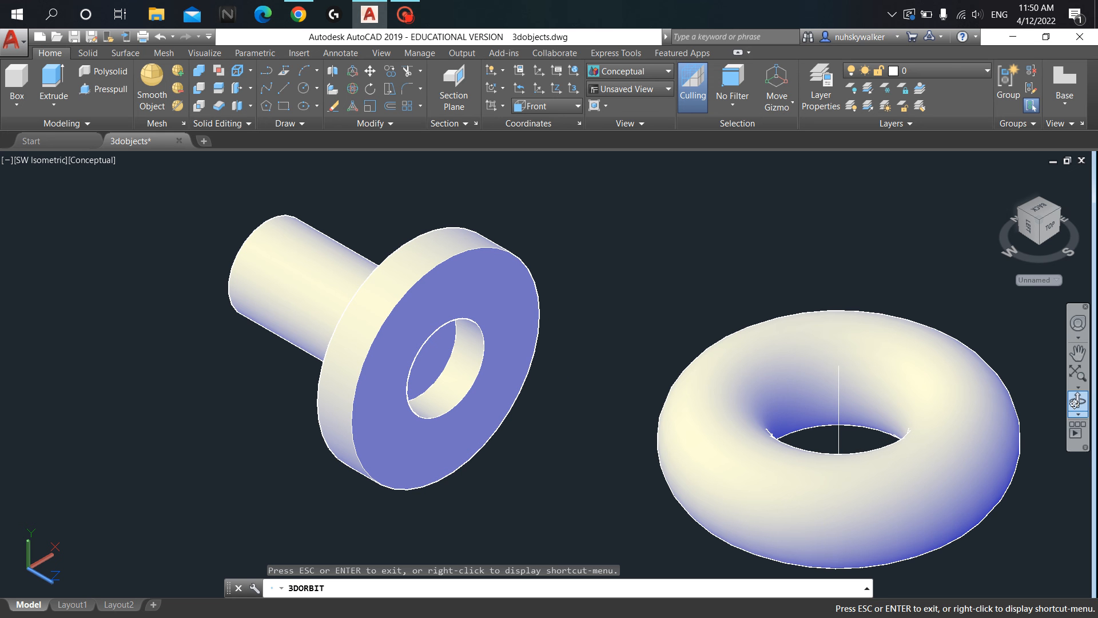
{"action": "left_click_drag", "start_coordinate": [578, 391], "coordinate": [514, 354]}
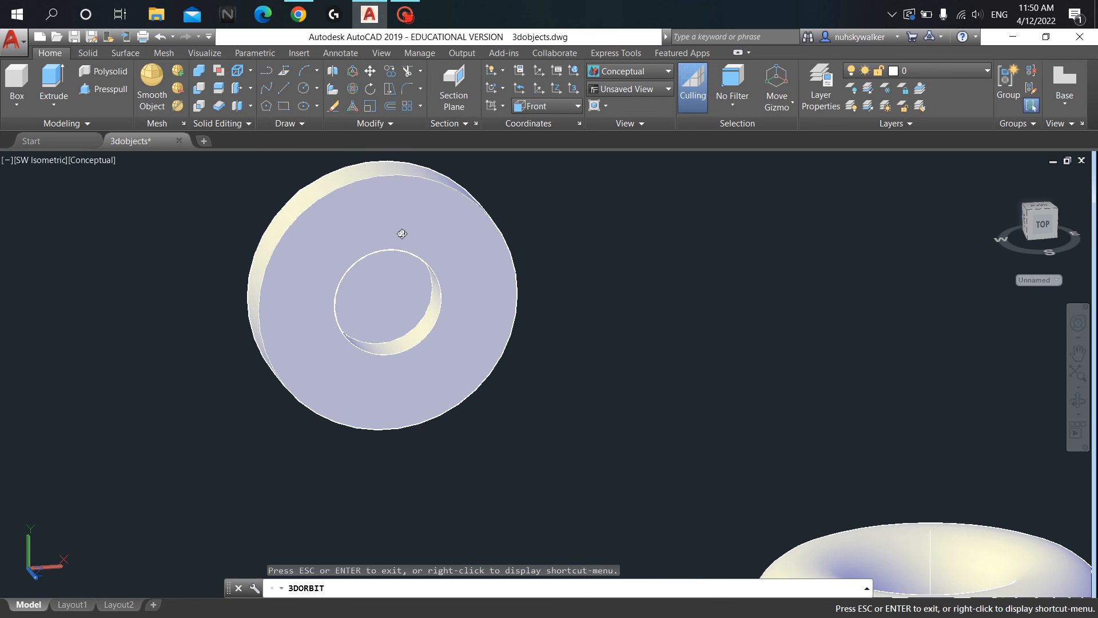
{"action": "left_click_drag", "start_coordinate": [603, 418], "coordinate": [648, 390]}
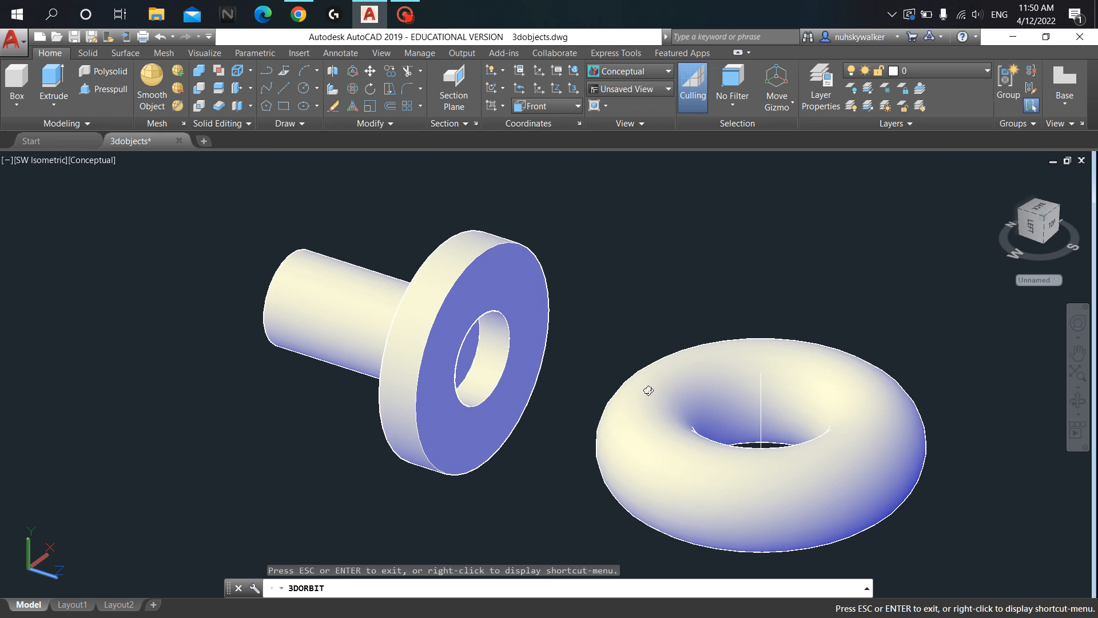
{"action": "left_click_drag", "start_coordinate": [605, 282], "coordinate": [604, 290]}
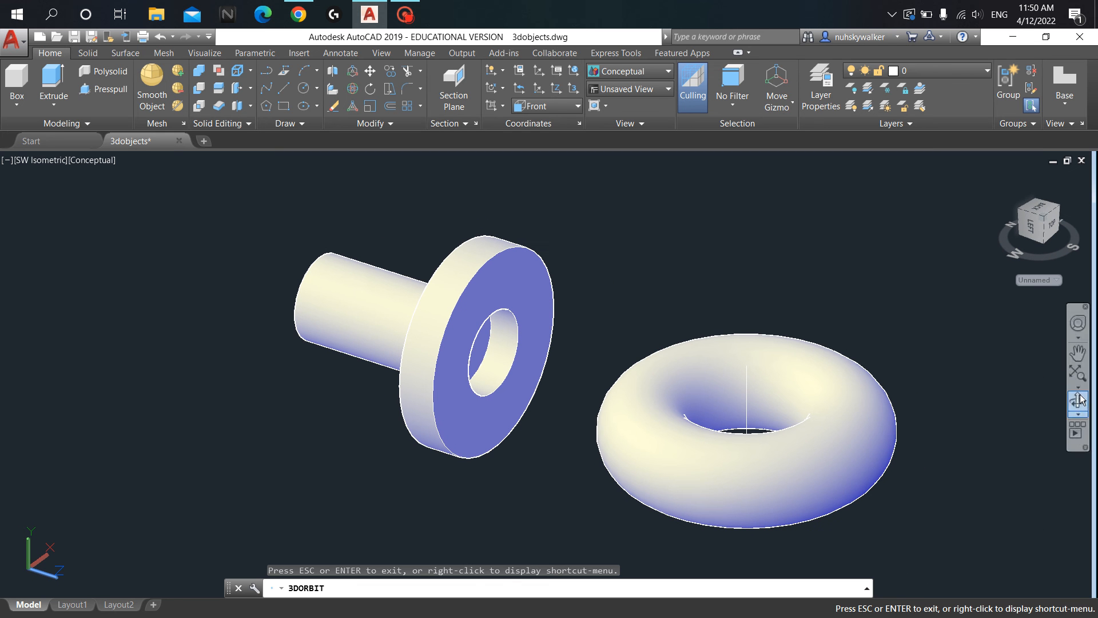
{"action": "left_click_drag", "start_coordinate": [652, 372], "coordinate": [616, 307]}
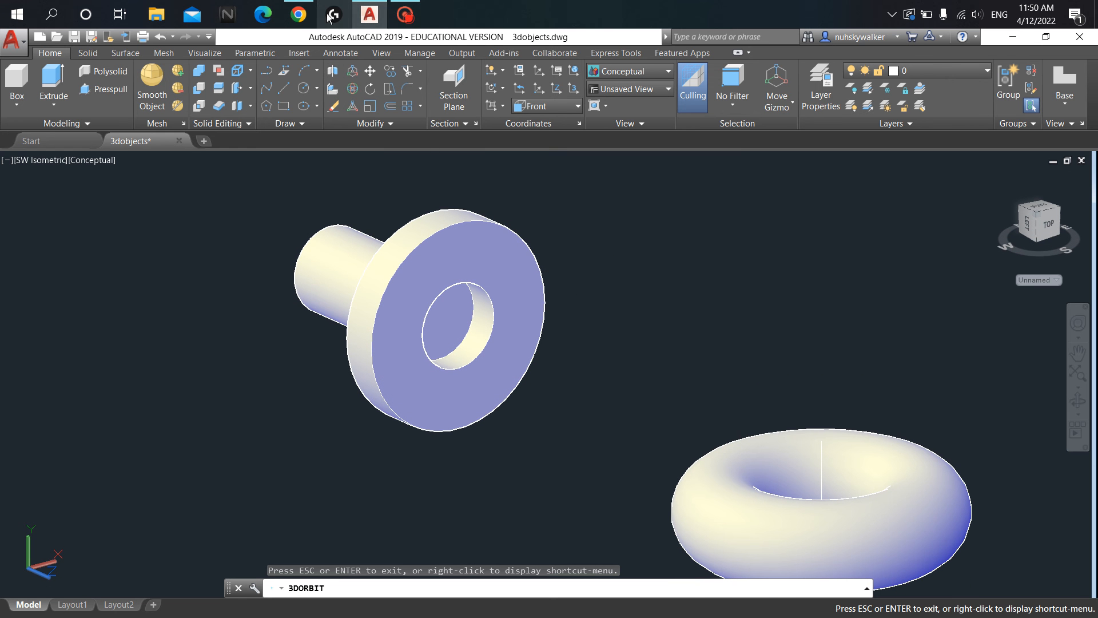
{"action": "left_click", "coordinate": [297, 16]}
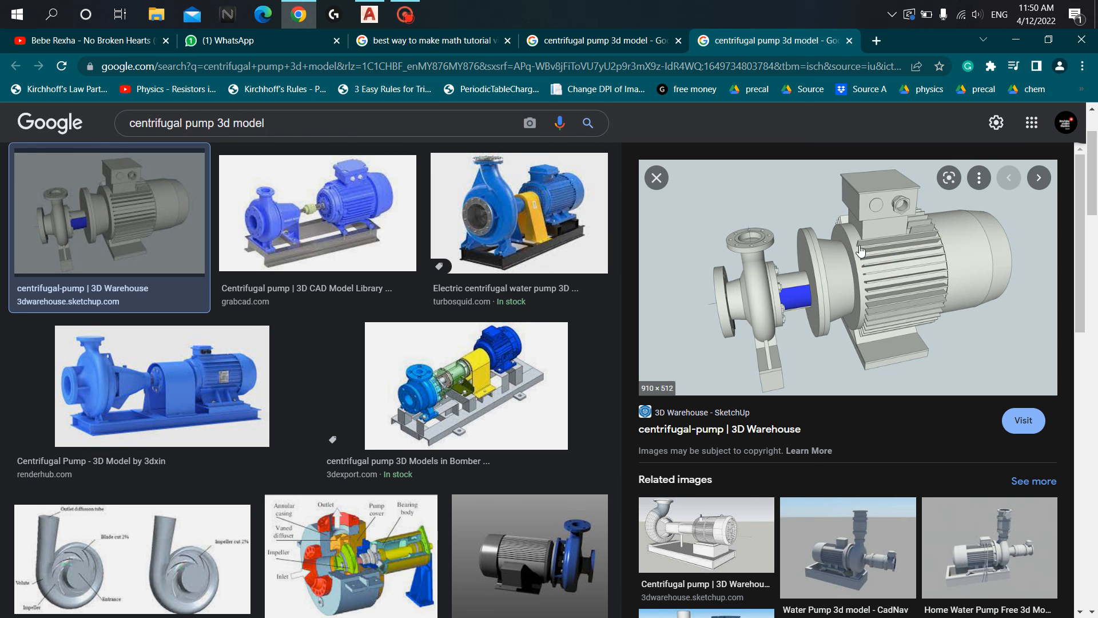
{"action": "left_click", "coordinate": [1018, 44]}
{"action": "scroll", "coordinate": [637, 328], "scroll_direction": "up", "scroll_amount": 3}
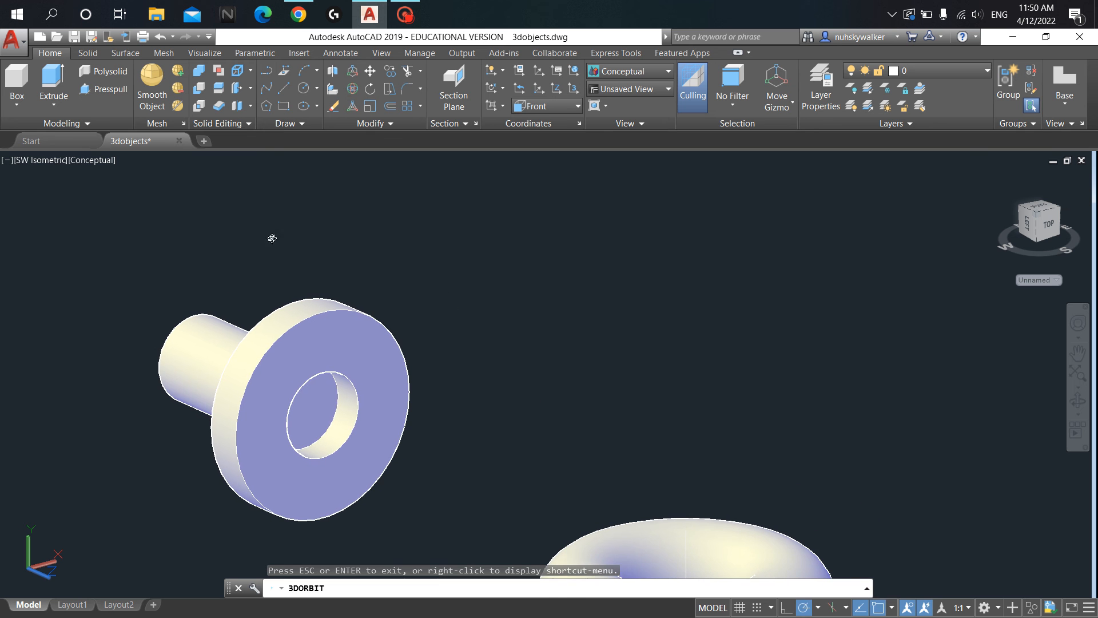
{"action": "key", "text": "Escape"}
{"action": "key", "text": "Escape"}
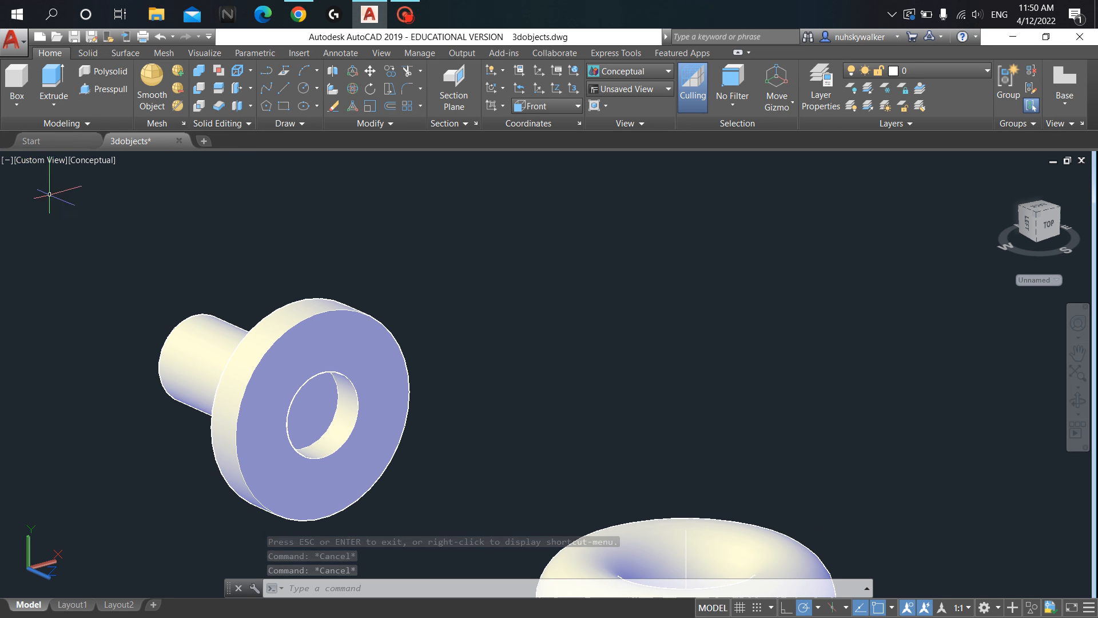
Step: Check the pump reference image in Chrome, and back in AutoCAD draw a rectangle about 5333 by 668 units above the torus in Front view
{"action": "left_click", "coordinate": [45, 161]}
{"action": "left_click", "coordinate": [80, 247]}
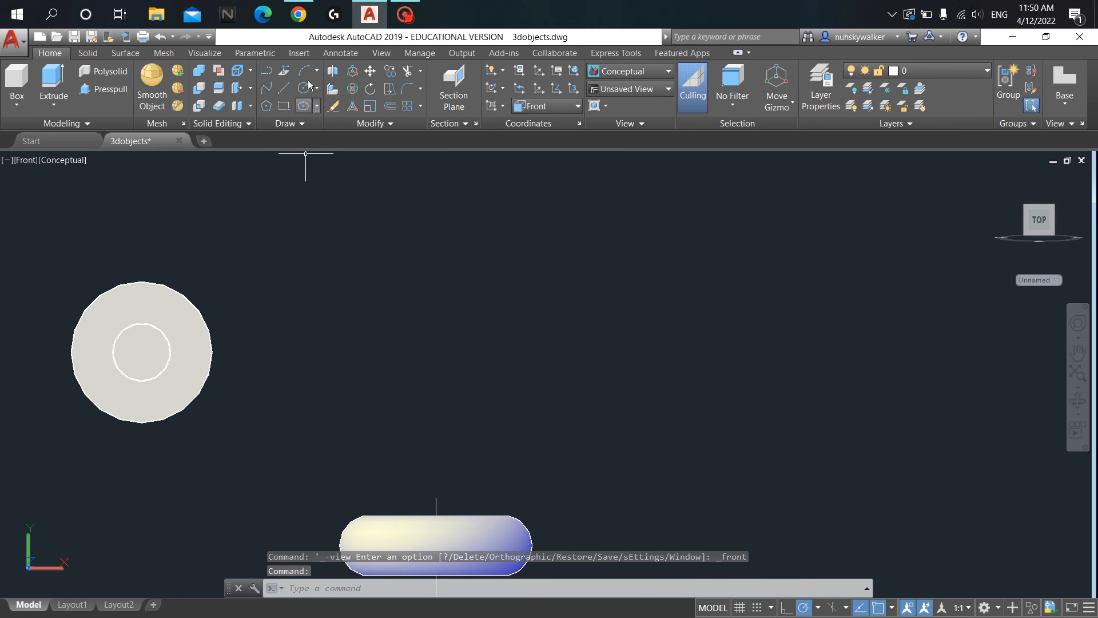
{"action": "left_click", "coordinate": [298, 15]}
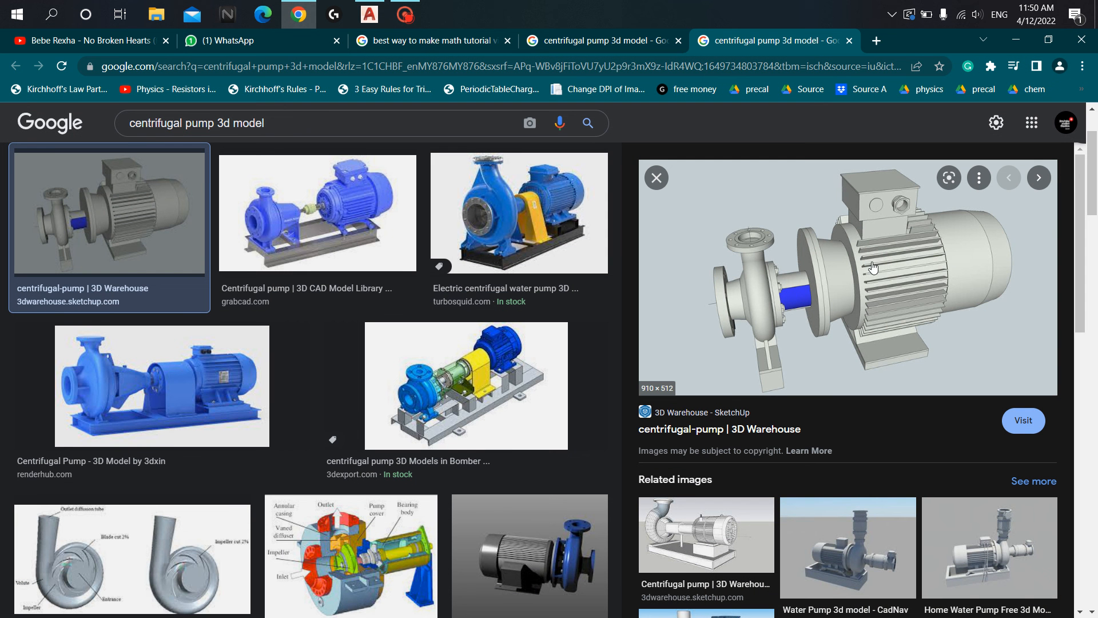
{"action": "left_click", "coordinate": [301, 15]}
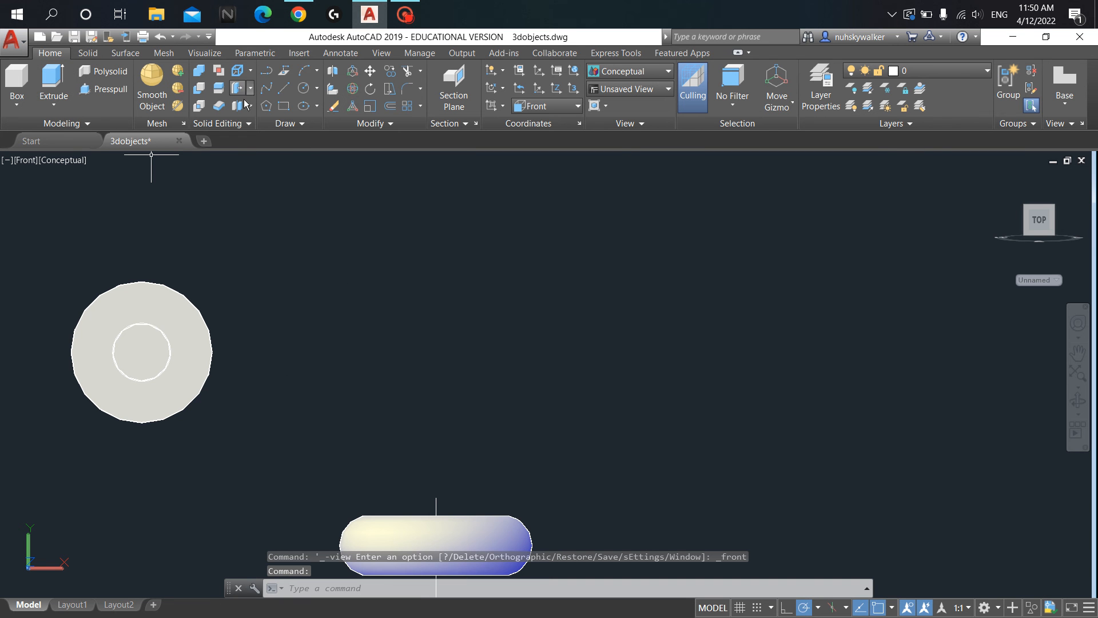
{"action": "left_click", "coordinate": [287, 111]}
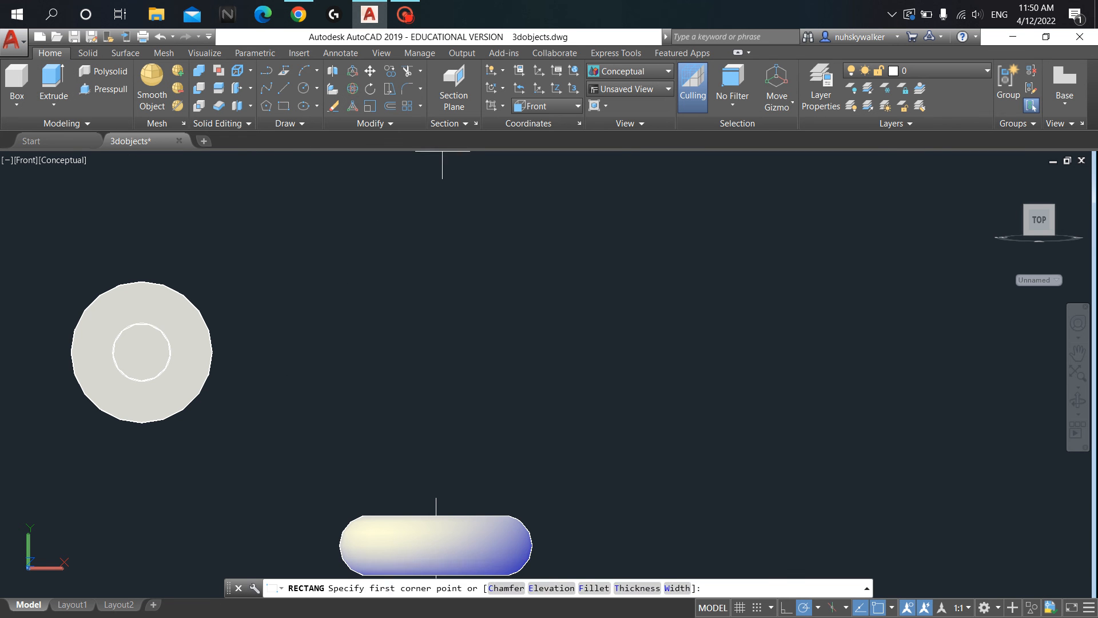
{"action": "left_click", "coordinate": [421, 258]}
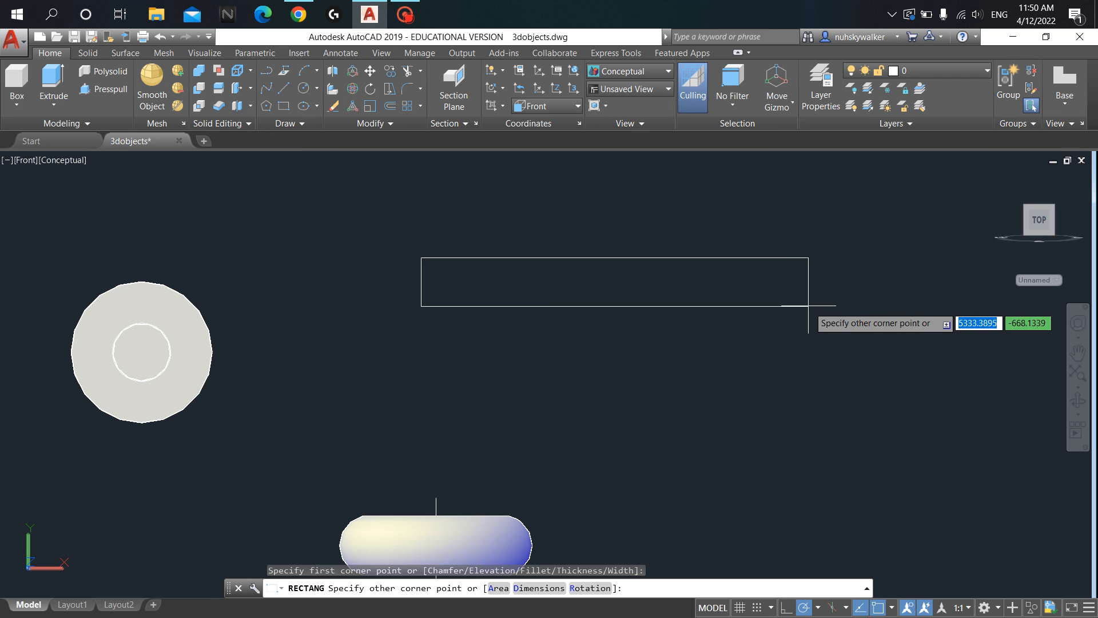
{"action": "left_click", "coordinate": [809, 306]}
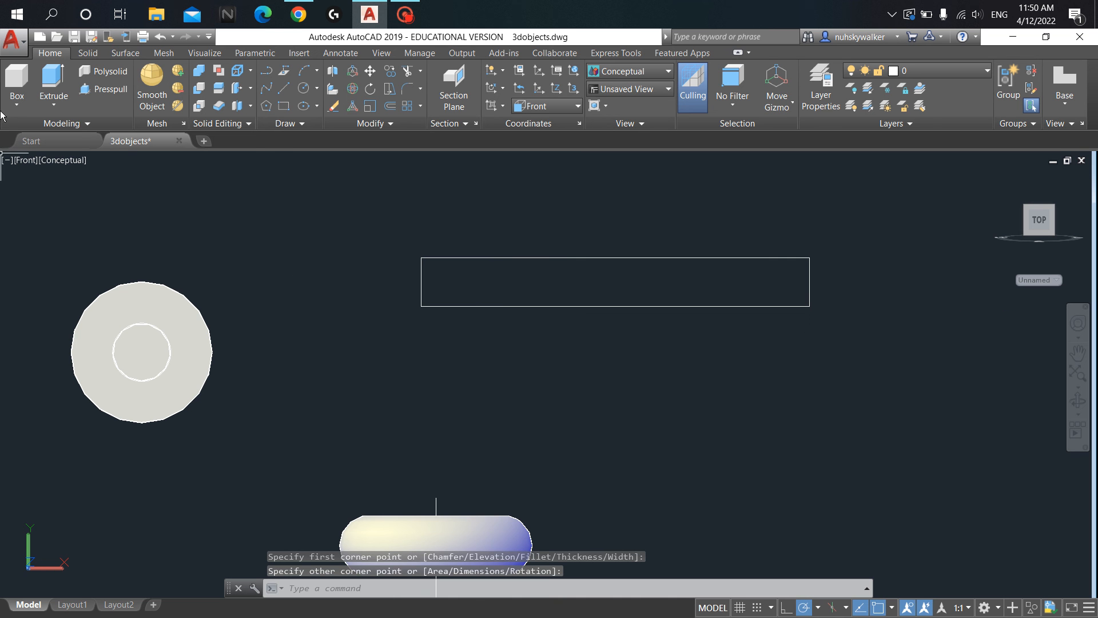
Step: Extrude the new rectangle slightly backward into a thin plate, working in the SW Isometric view
{"action": "left_click", "coordinate": [29, 161]}
{"action": "left_click", "coordinate": [70, 275]}
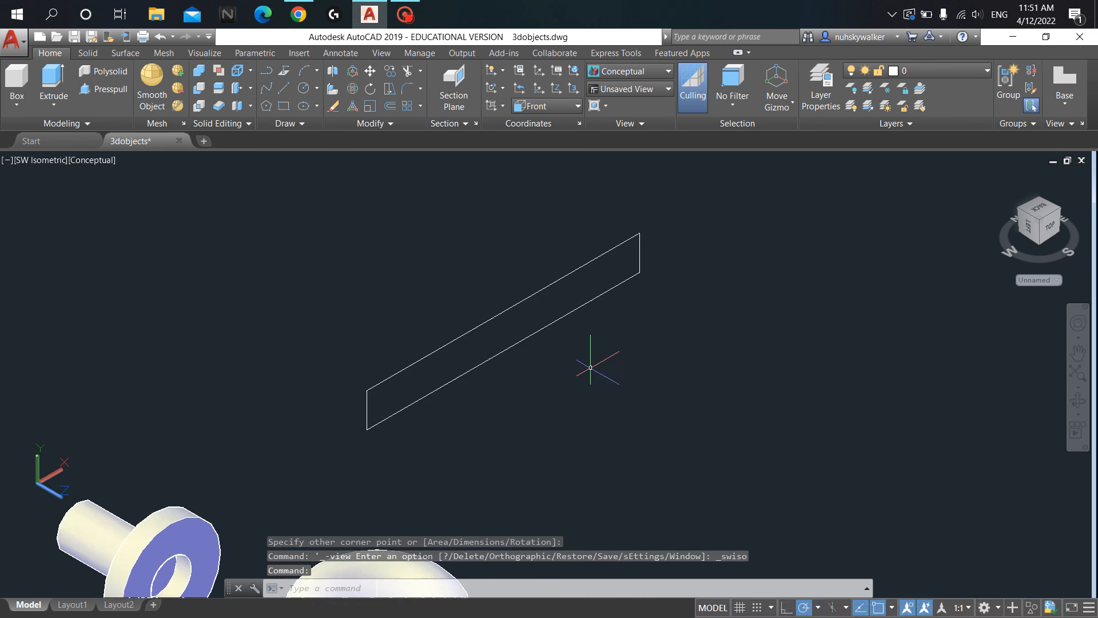
{"action": "scroll", "coordinate": [590, 367], "scroll_direction": "up", "scroll_amount": 2}
{"action": "middle_click_drag", "start_coordinate": [586, 373], "coordinate": [599, 395]}
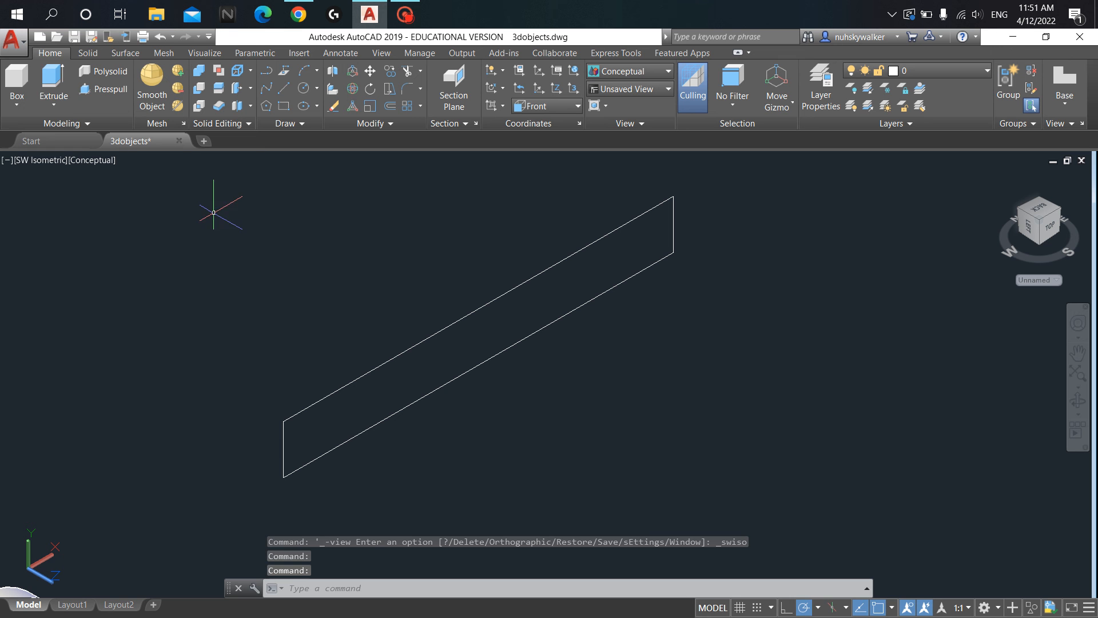
{"action": "left_click", "coordinate": [57, 80]}
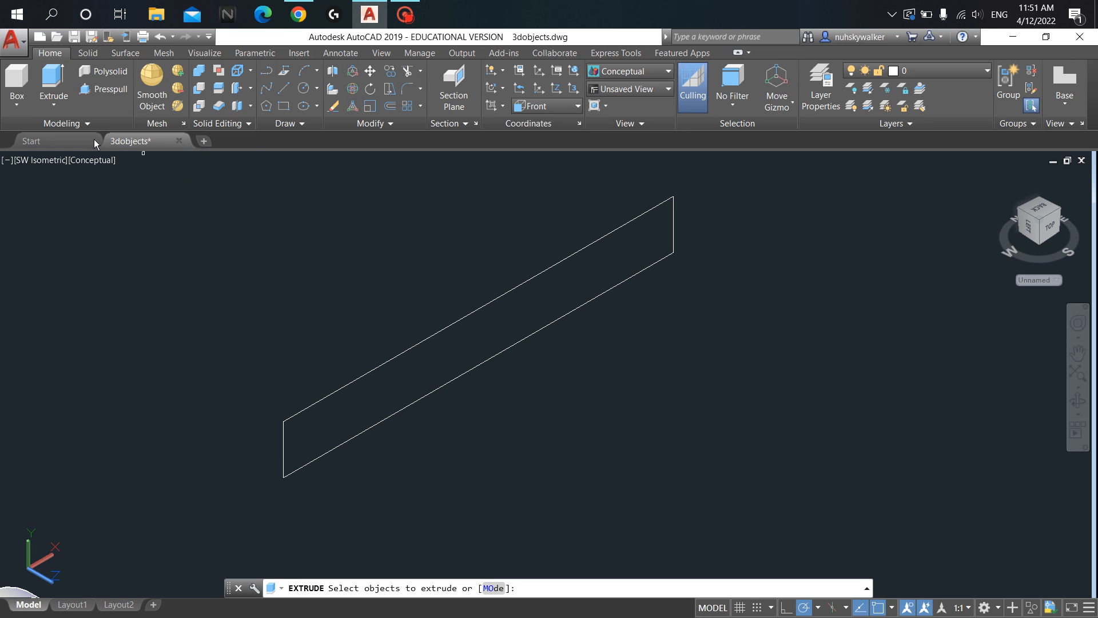
{"action": "left_click", "coordinate": [300, 413]}
{"action": "key", "text": "Return"}
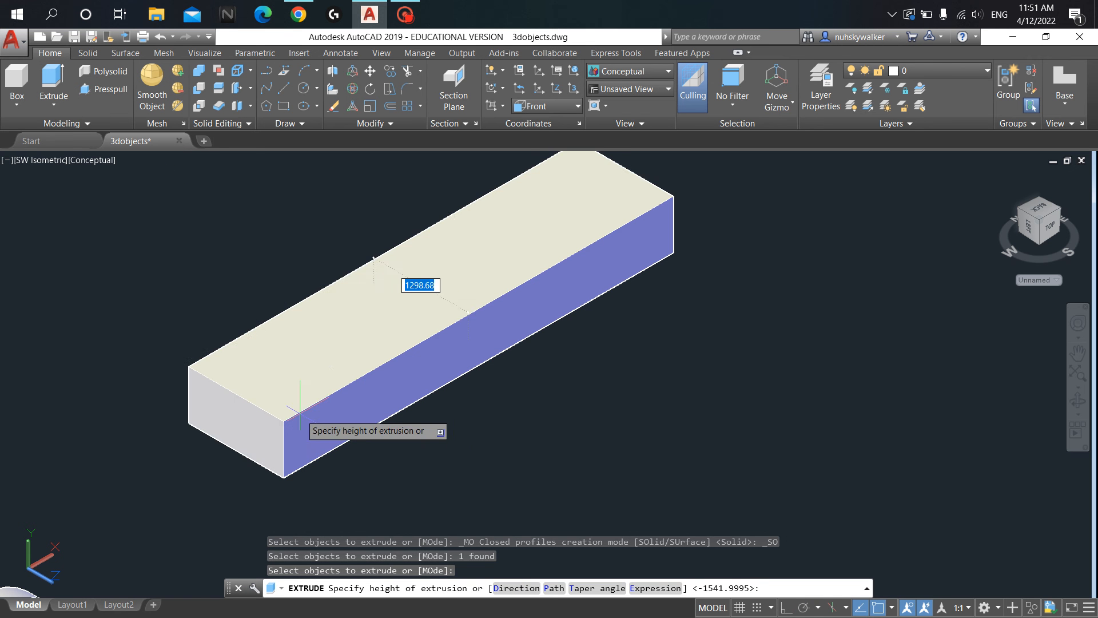
{"action": "left_click", "coordinate": [389, 468]}
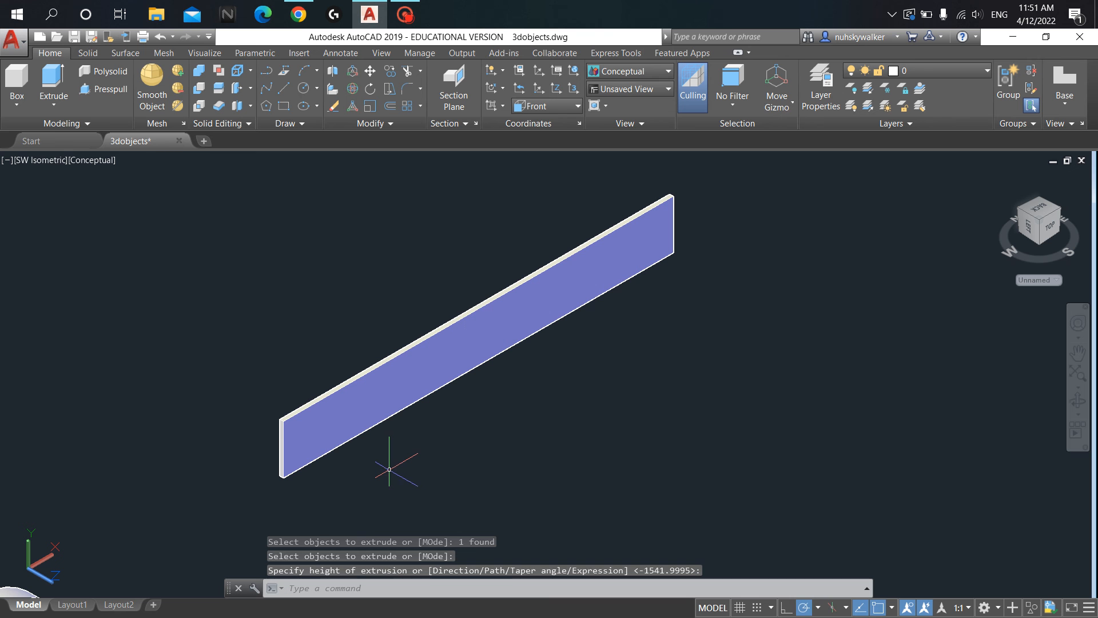
{"action": "key", "text": "Escape"}
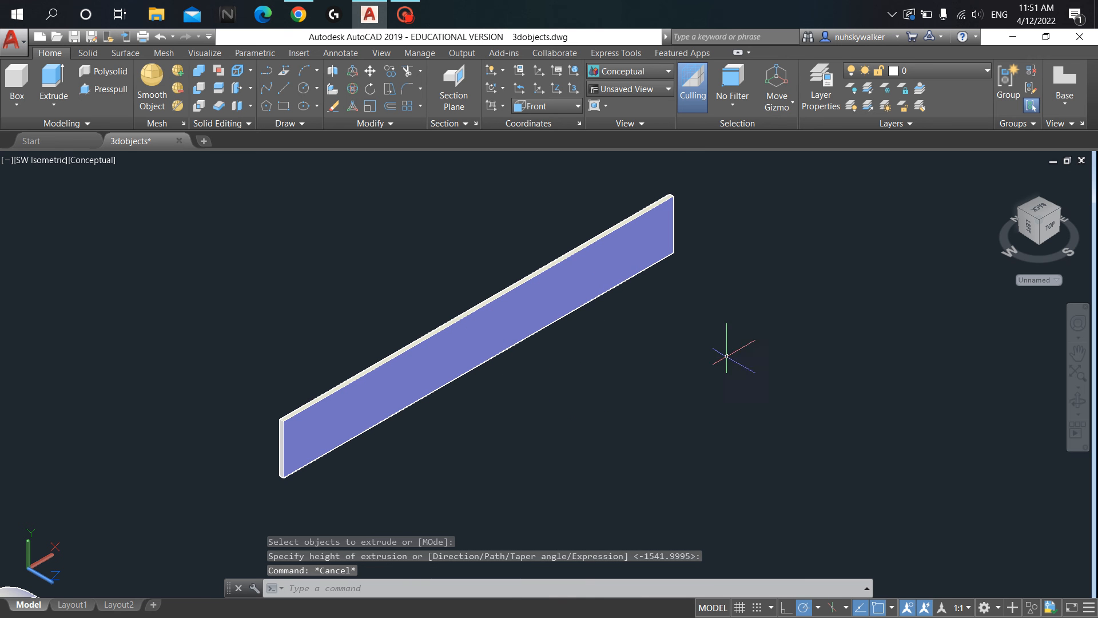
{"action": "right_click", "coordinate": [551, 302]}
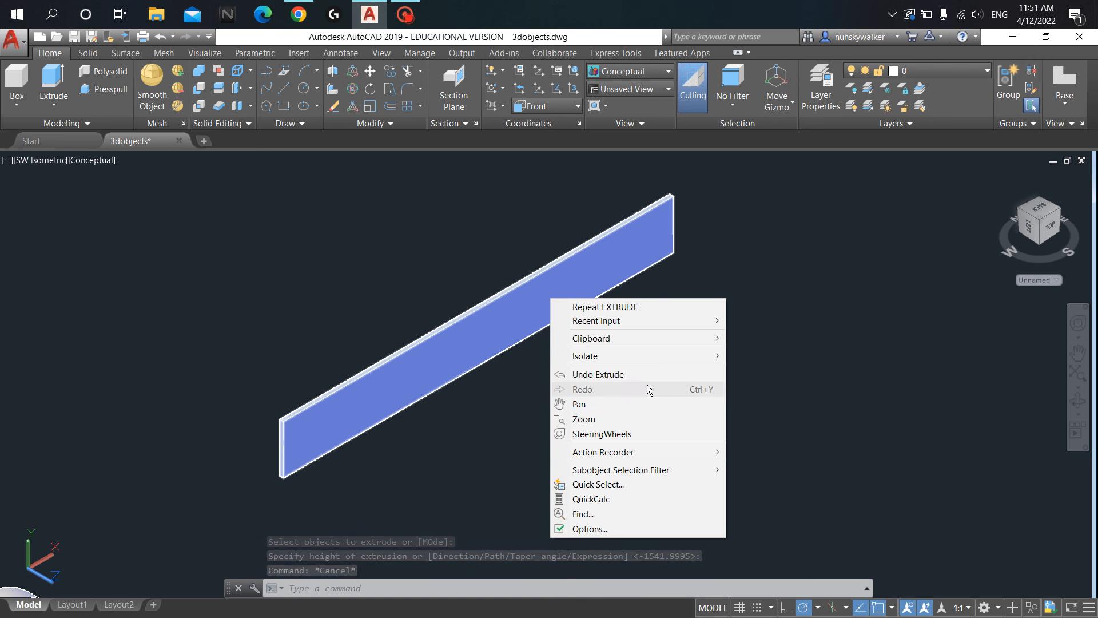
{"action": "left_click", "coordinate": [787, 277]}
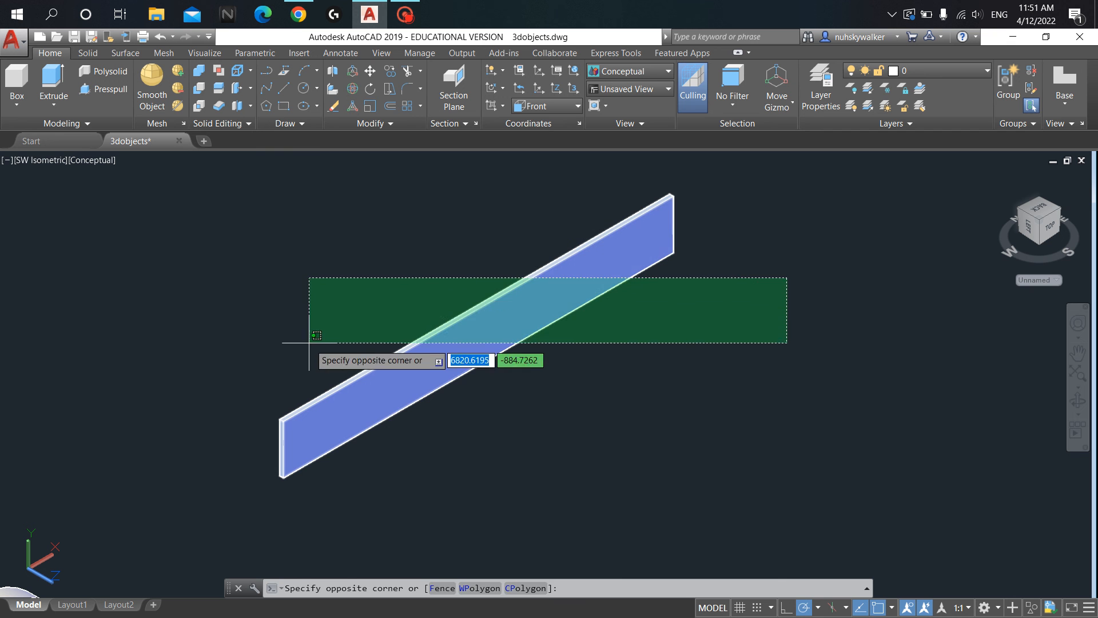
{"action": "key", "text": "Escape"}
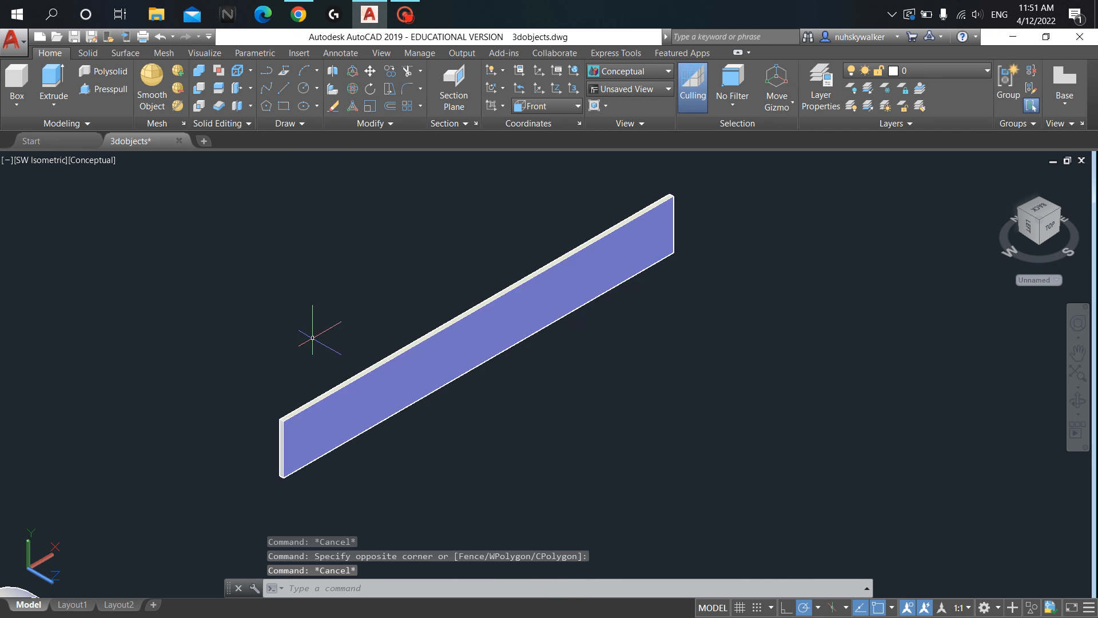
Step: Try to copy the thin plate to the clipboard and paste a duplicate in front of it
{"action": "right_click", "coordinate": [372, 379]}
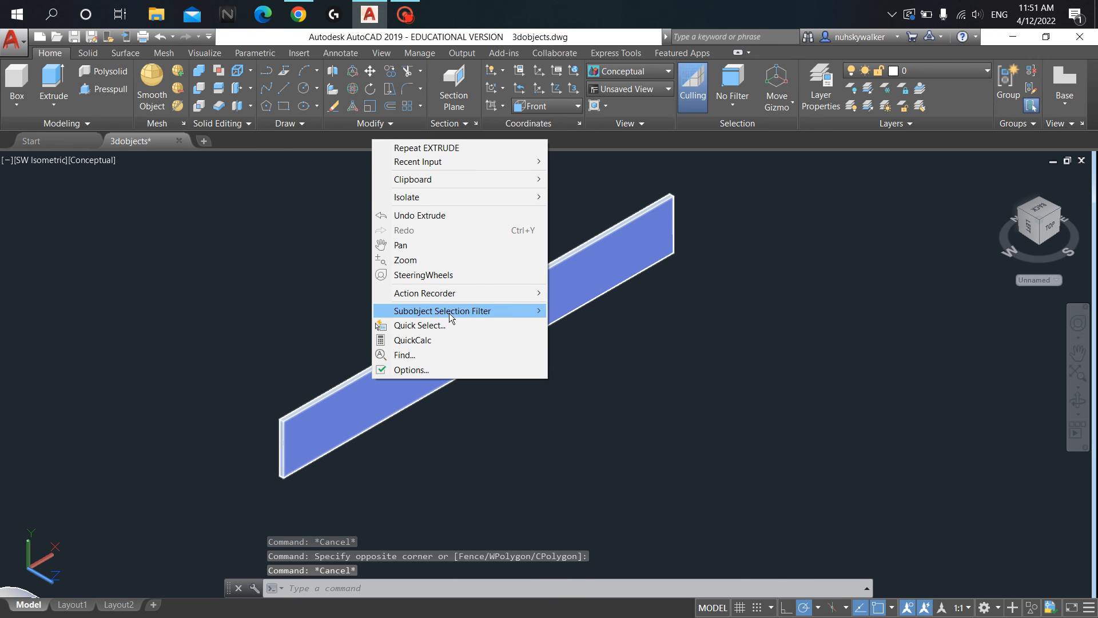
{"action": "mouse_move", "coordinate": [486, 179]}
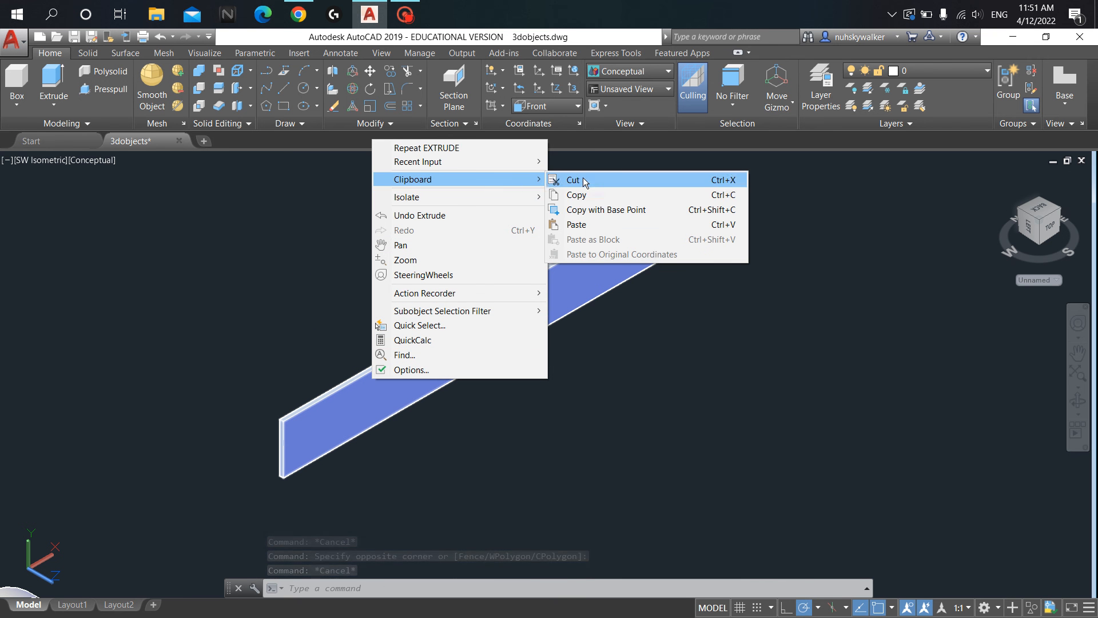
{"action": "left_click", "coordinate": [589, 195]}
{"action": "right_click", "coordinate": [735, 448]}
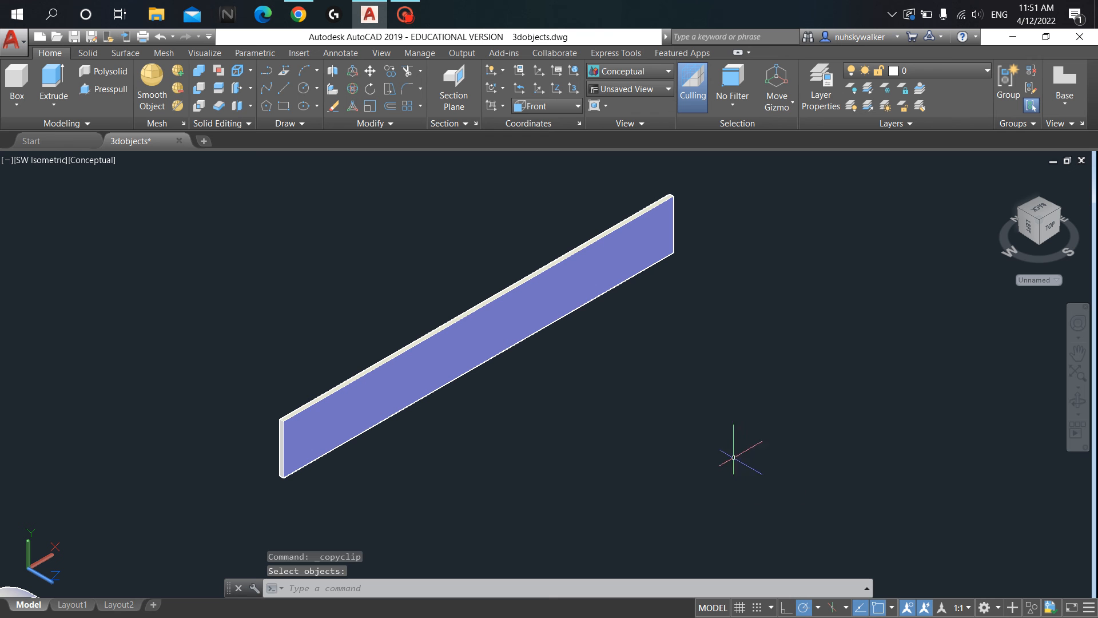
{"action": "right_click", "coordinate": [753, 396]}
{"action": "mouse_move", "coordinate": [809, 202]}
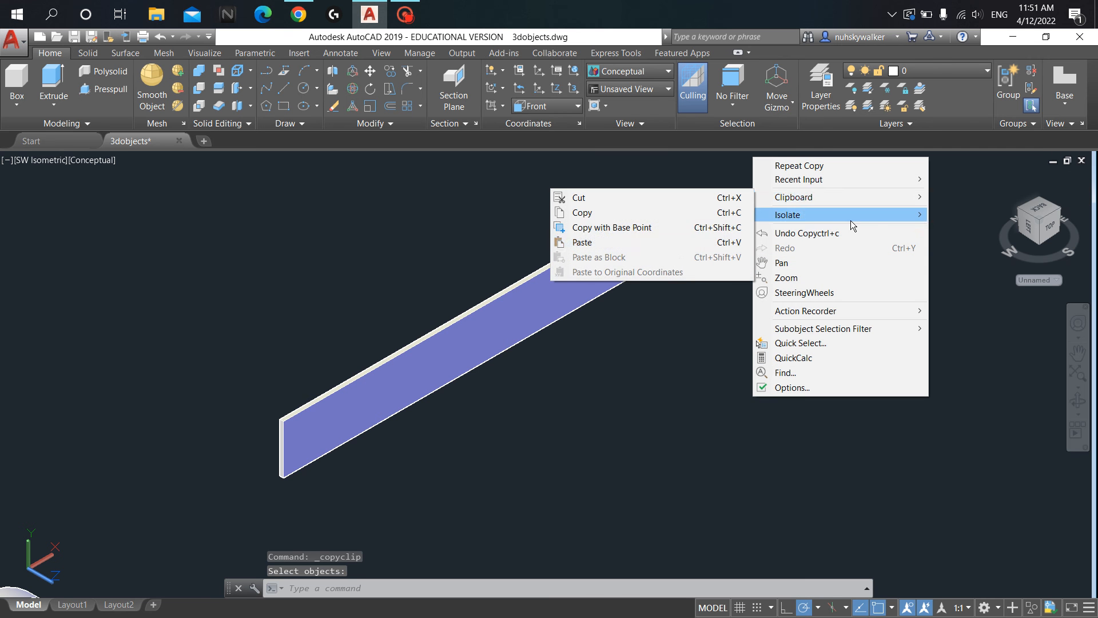
{"action": "left_click", "coordinate": [589, 229]}
{"action": "key", "text": "ctrl+v"}
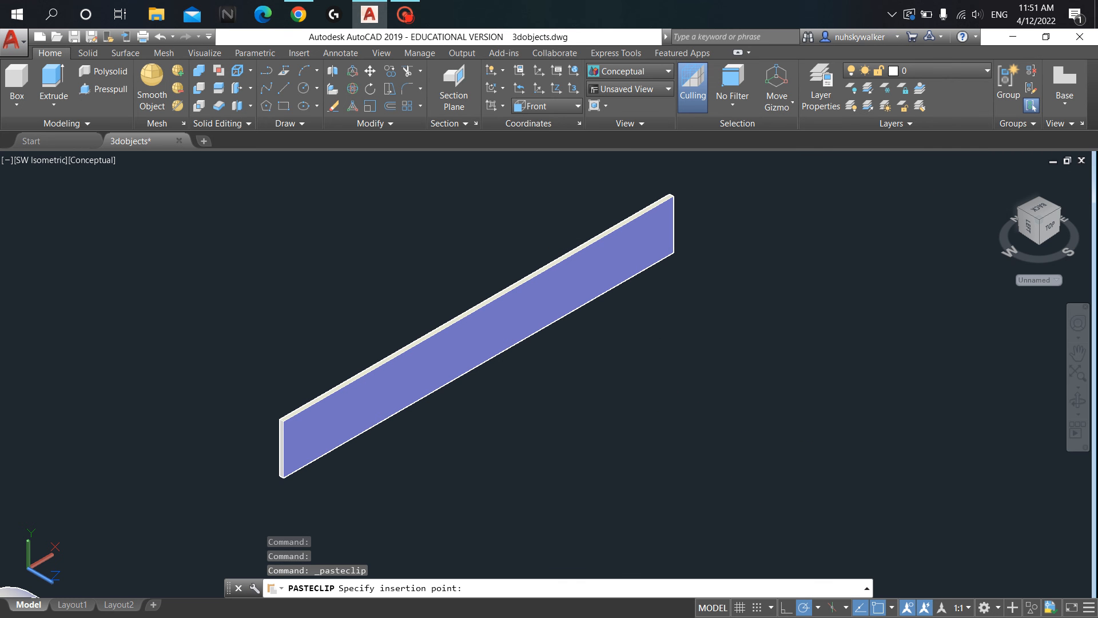
{"action": "left_click", "coordinate": [793, 493]}
Step: Examine the area around the insertion point and the original plate for the pasted copy
{"action": "scroll", "coordinate": [792, 494], "scroll_direction": "down", "scroll_amount": 4}
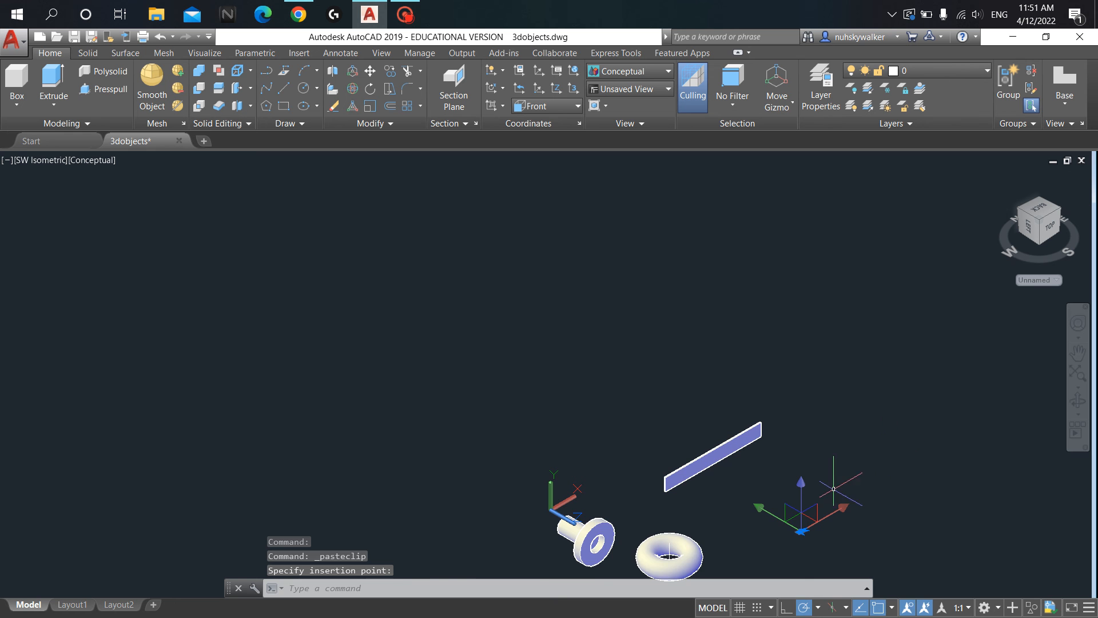
{"action": "scroll", "coordinate": [908, 445], "scroll_direction": "up", "scroll_amount": 1}
{"action": "scroll", "coordinate": [772, 473], "scroll_direction": "up", "scroll_amount": 6}
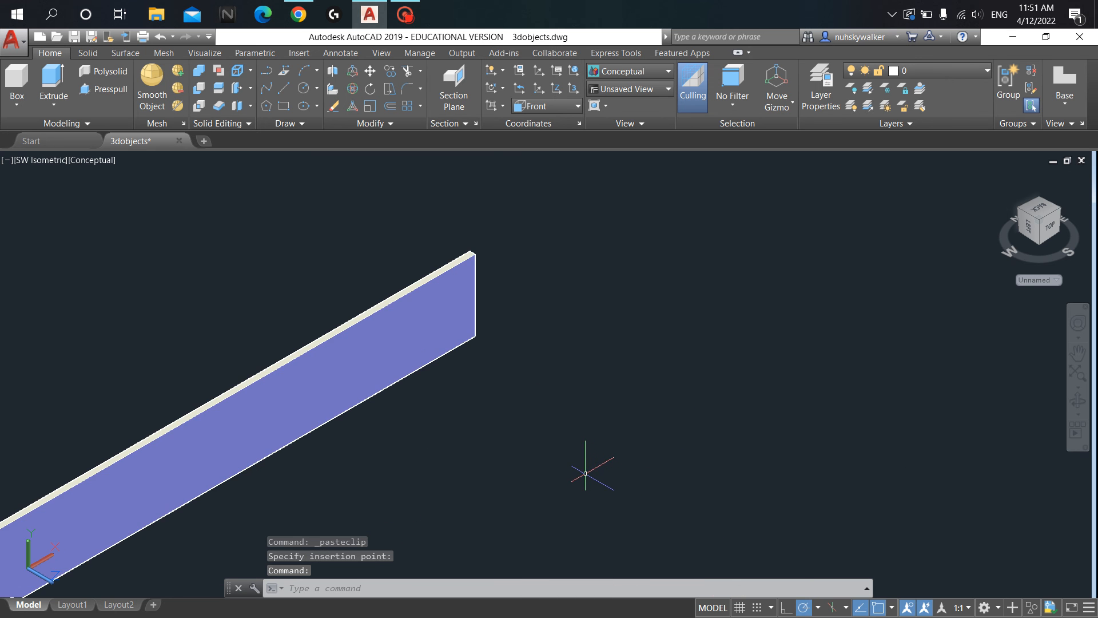
{"action": "scroll", "coordinate": [620, 483], "scroll_direction": "down", "scroll_amount": 4}
{"action": "scroll", "coordinate": [607, 440], "scroll_direction": "up", "scroll_amount": 3}
{"action": "left_click", "coordinate": [602, 435]}
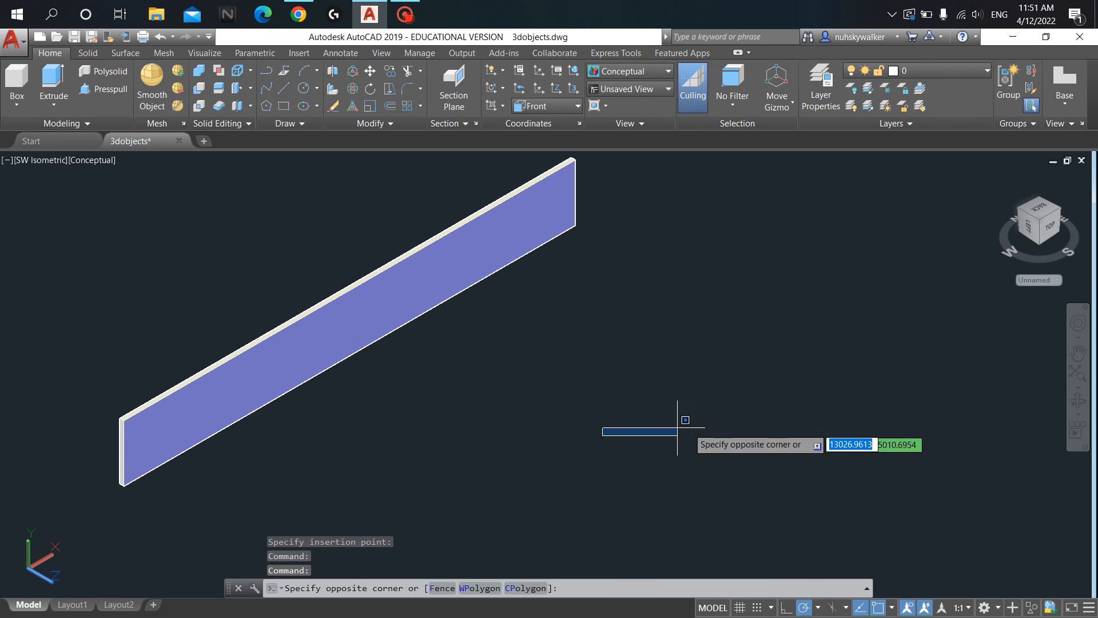
{"action": "left_click", "coordinate": [712, 395]}
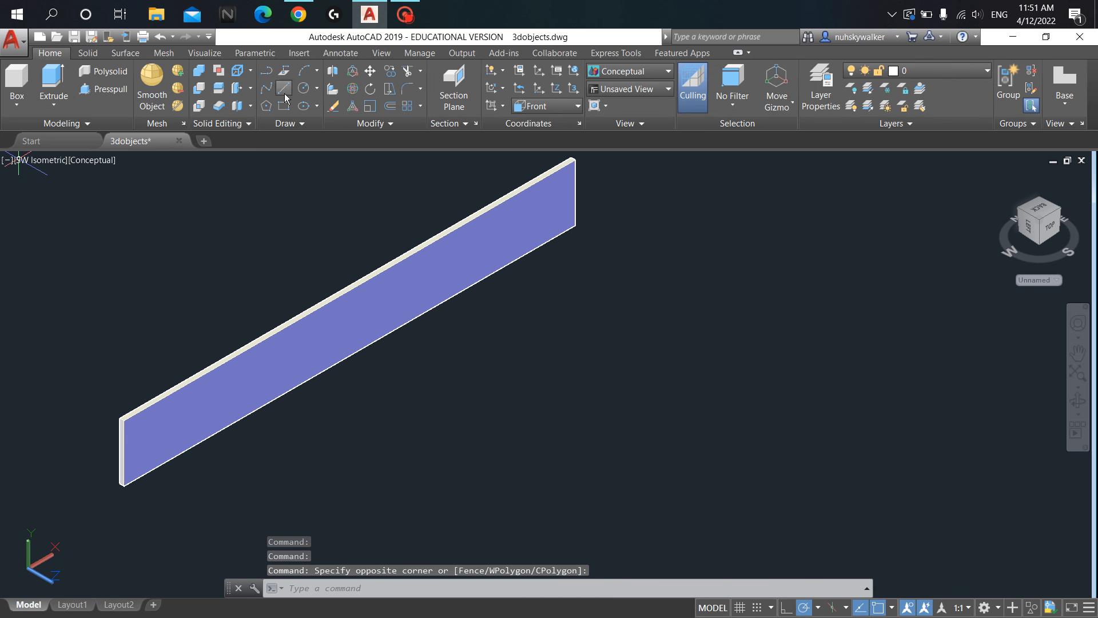
{"action": "scroll", "coordinate": [828, 430], "scroll_direction": "down", "scroll_amount": 2}
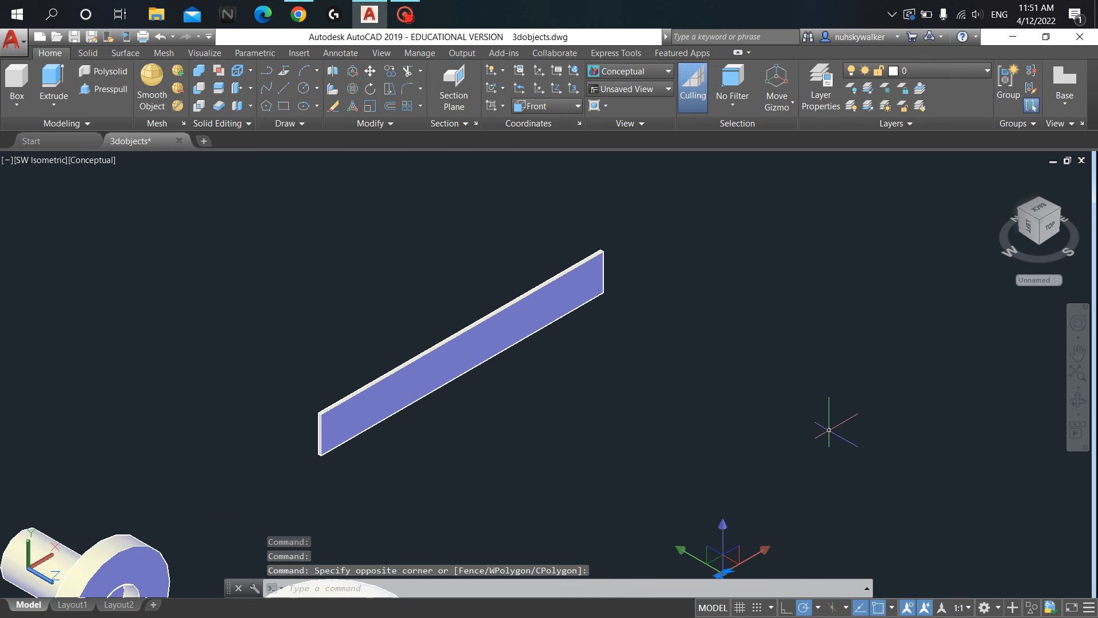
{"action": "left_click", "coordinate": [996, 608]}
{"action": "left_click", "coordinate": [815, 413]}
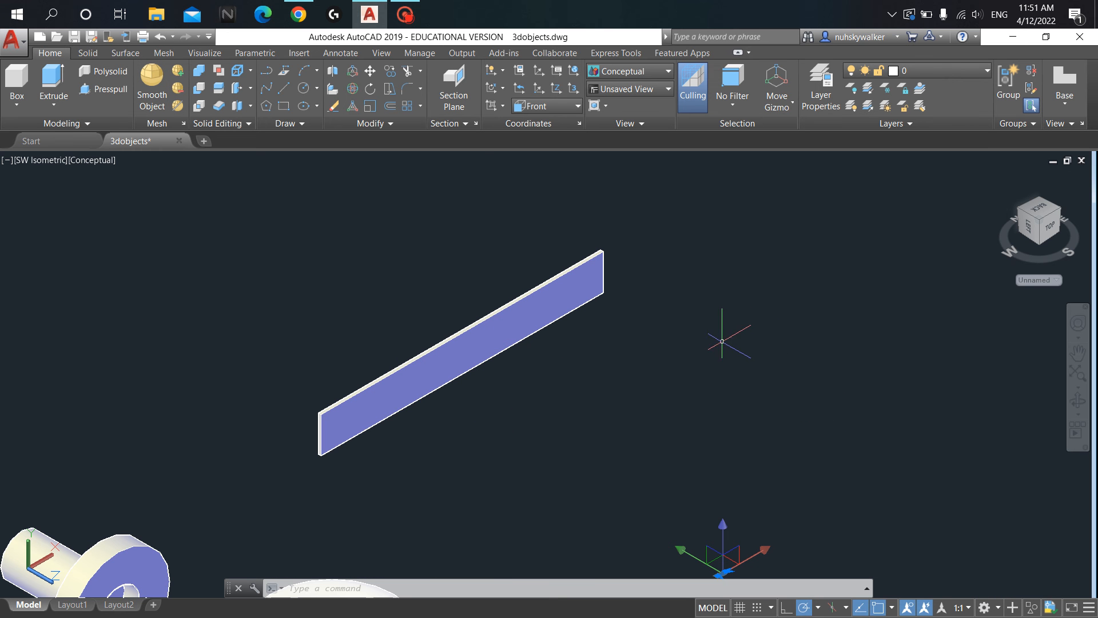
Step: Check the pump reference image in Chrome, and back in AutoCAD examine the plate, the shaft with its ring and the torus
{"action": "left_click", "coordinate": [297, 15]}
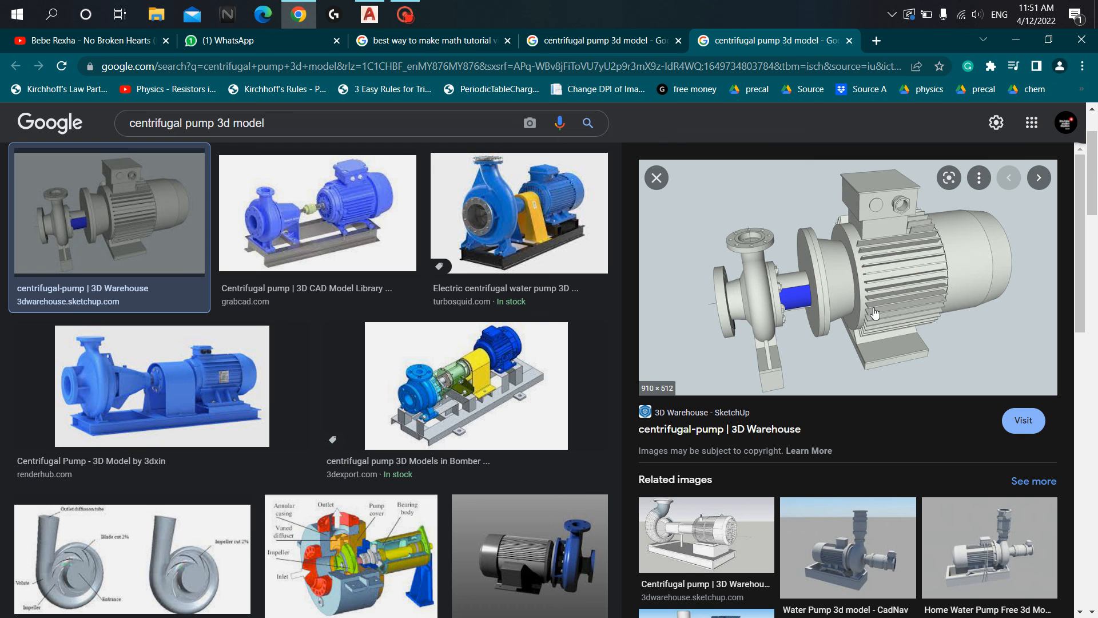
{"action": "left_click", "coordinate": [370, 14]}
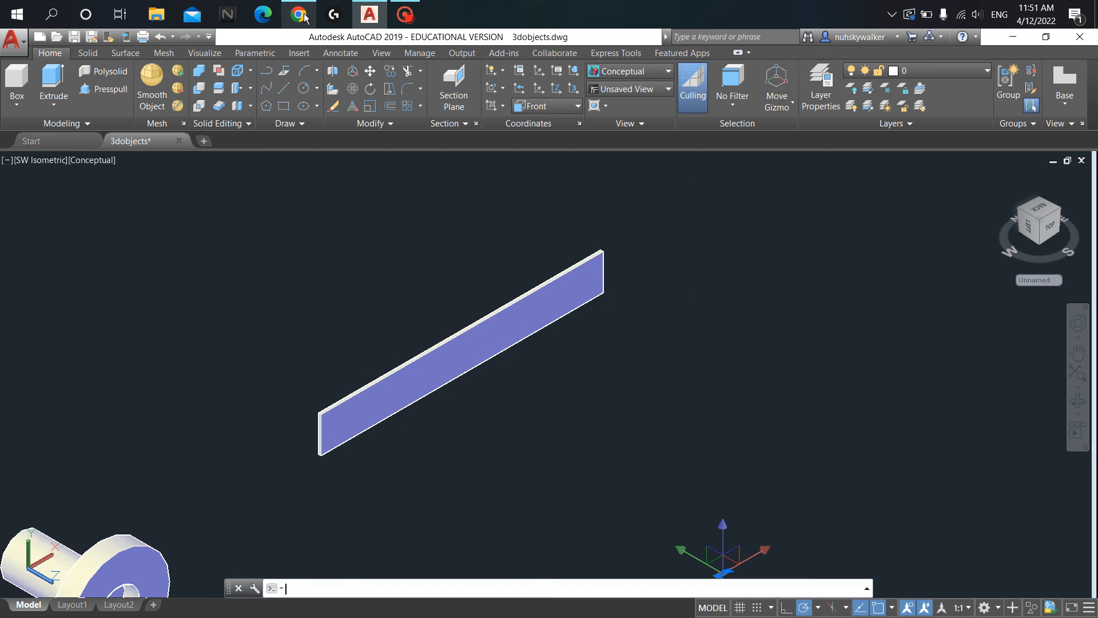
{"action": "scroll", "coordinate": [575, 306], "scroll_direction": "up", "scroll_amount": 3}
{"action": "scroll", "coordinate": [574, 305], "scroll_direction": "down", "scroll_amount": 4}
{"action": "middle_click_drag", "start_coordinate": [667, 419], "coordinate": [753, 249]}
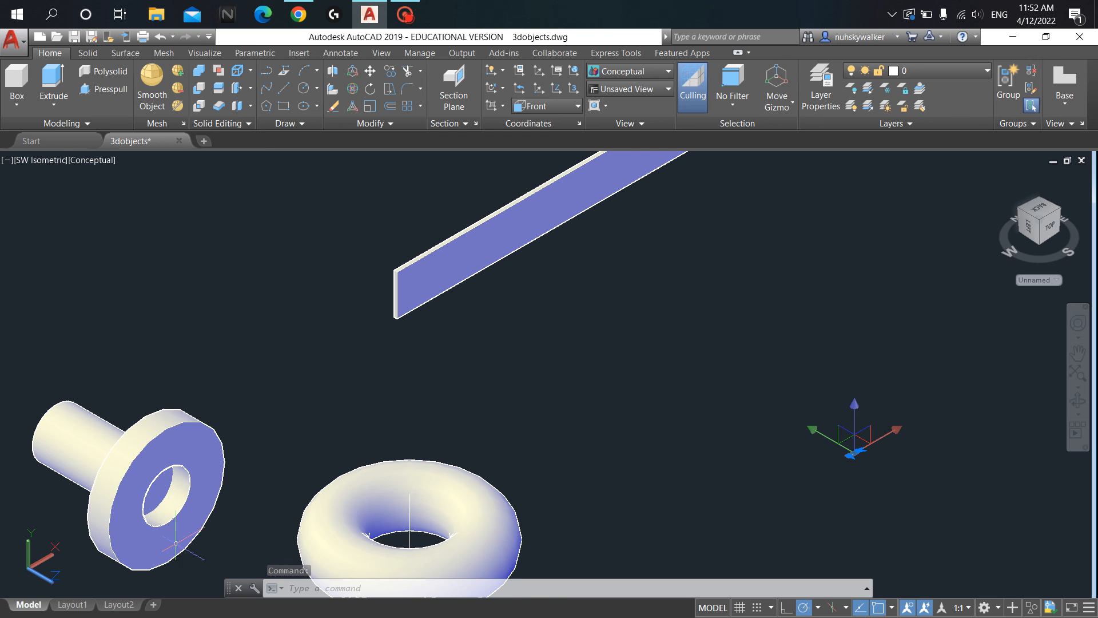
{"action": "scroll", "coordinate": [739, 355], "scroll_direction": "down", "scroll_amount": 2}
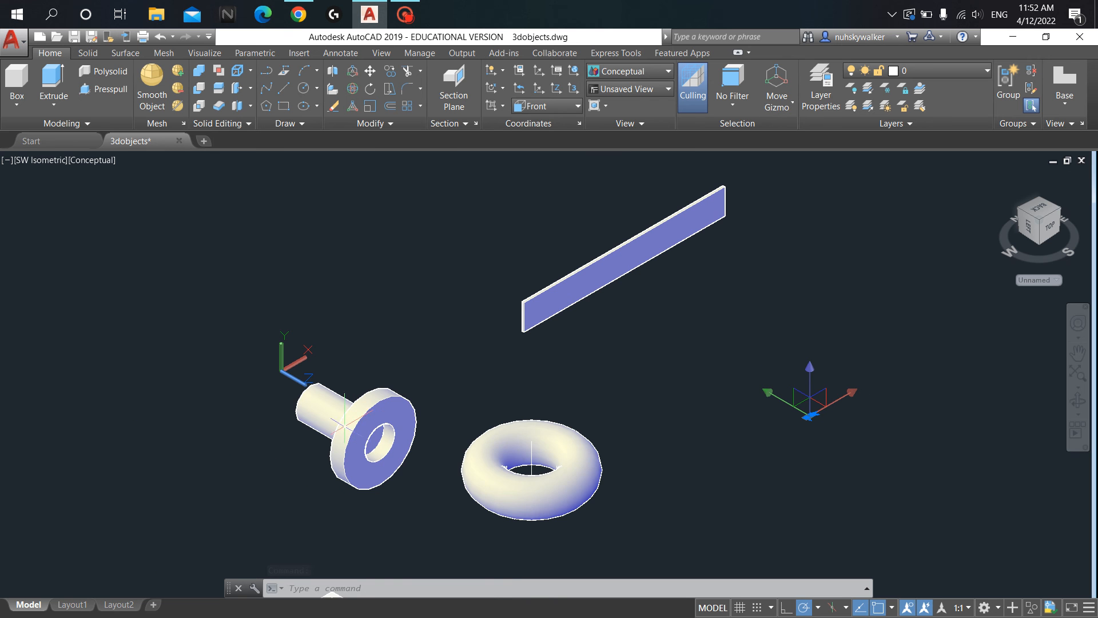
{"action": "middle_click_drag", "start_coordinate": [647, 335], "coordinate": [620, 384]}
{"action": "scroll", "coordinate": [588, 406], "scroll_direction": "up", "scroll_amount": 3}
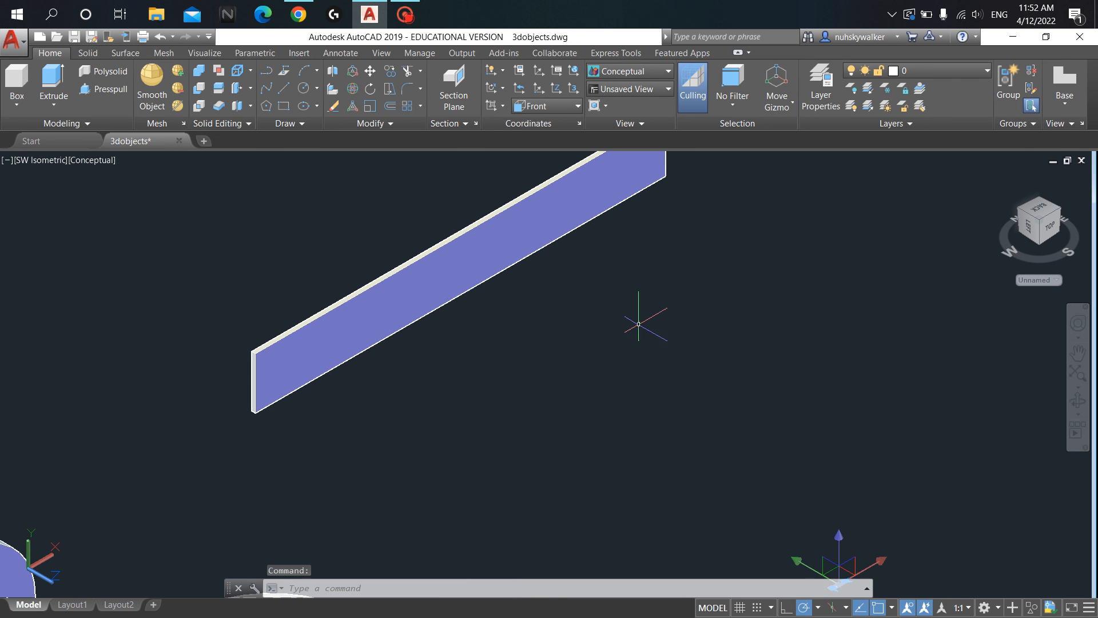
{"action": "middle_click_drag", "start_coordinate": [638, 324], "coordinate": [556, 433]}
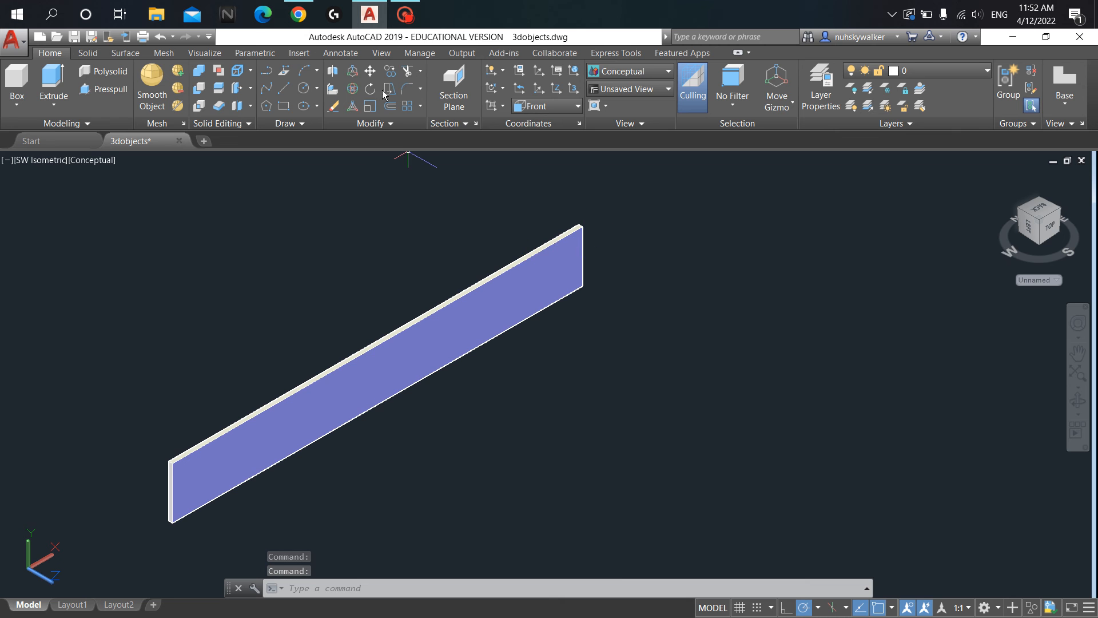
Step: Look at the motor fins in the Chrome pump image again and compare them with the plate and other solids in AutoCAD
{"action": "left_click", "coordinate": [306, 7]}
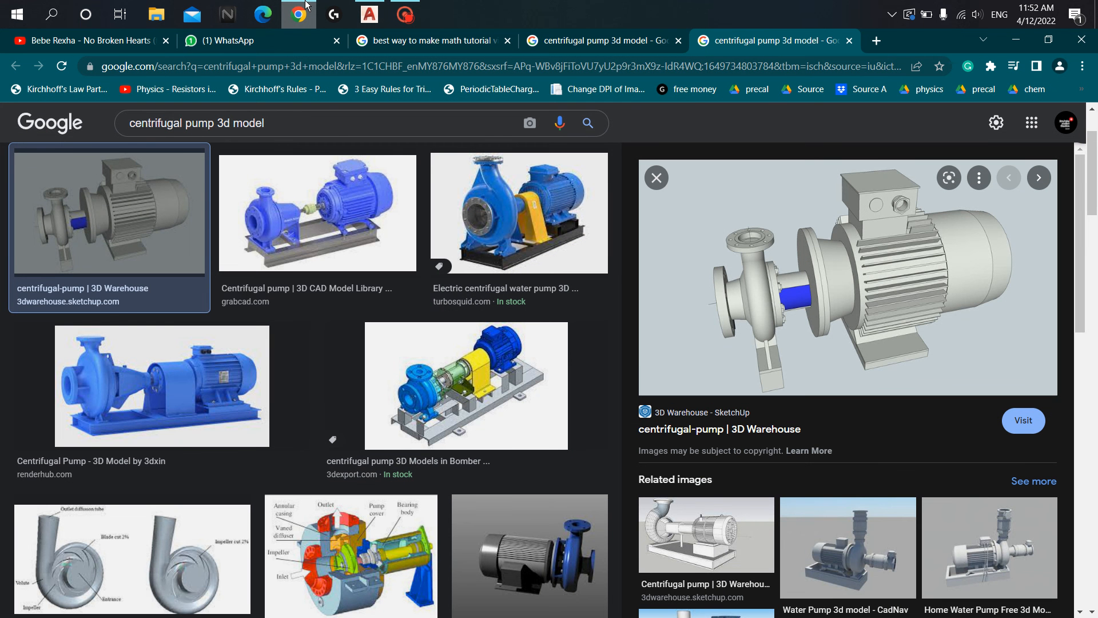
{"action": "left_click", "coordinate": [377, 20]}
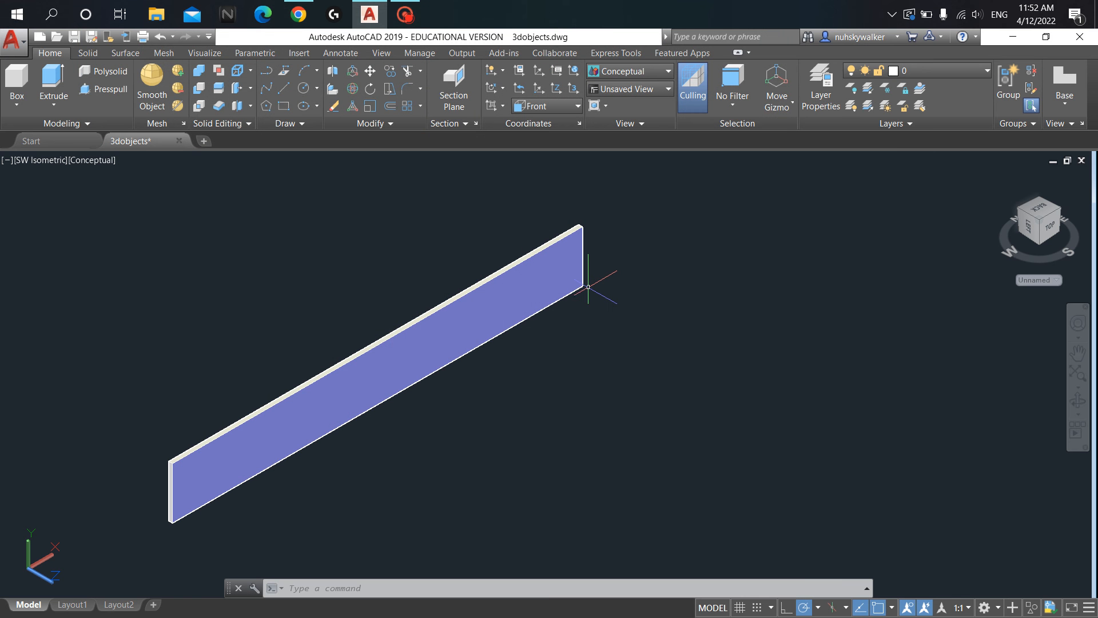
{"action": "scroll", "coordinate": [565, 391], "scroll_direction": "down", "scroll_amount": 2}
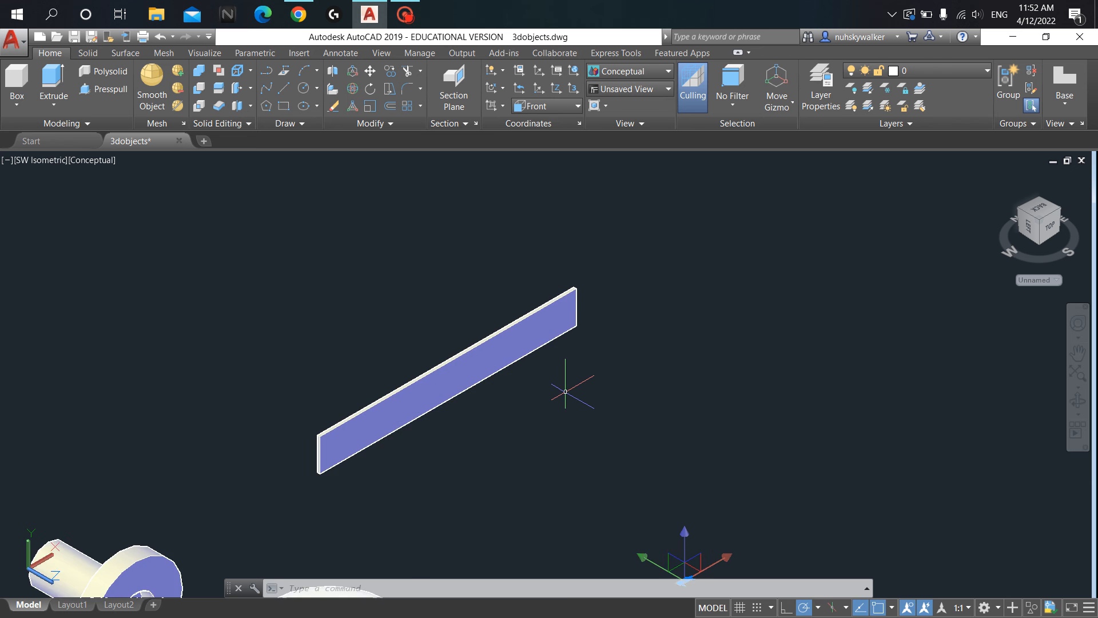
{"action": "middle_click_drag", "start_coordinate": [554, 422], "coordinate": [628, 292]}
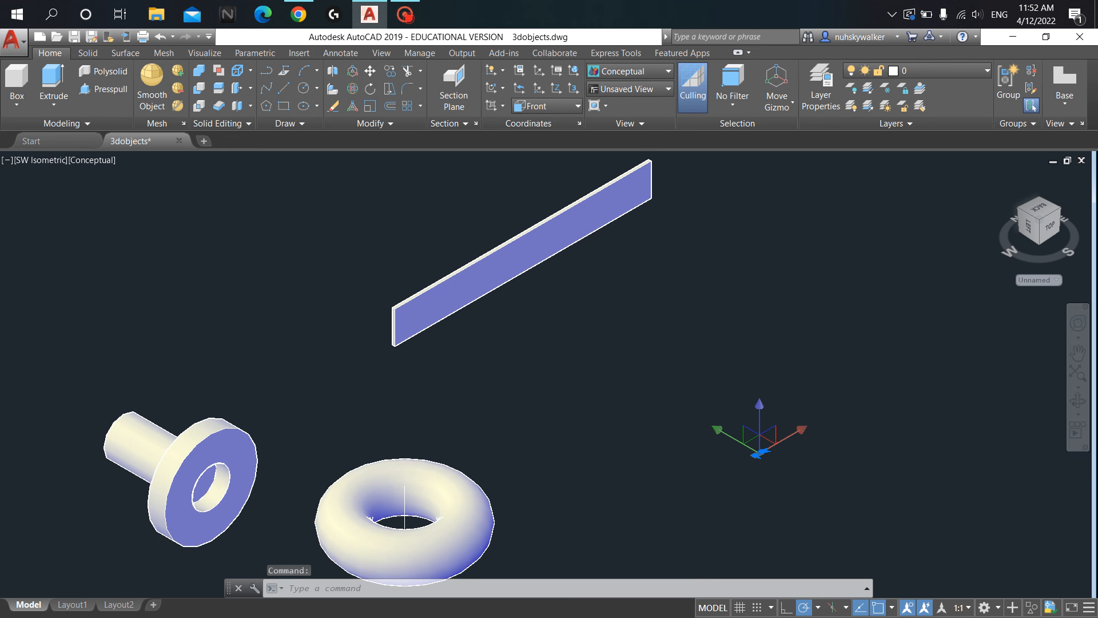
{"action": "scroll", "coordinate": [591, 347], "scroll_direction": "down", "scroll_amount": 2}
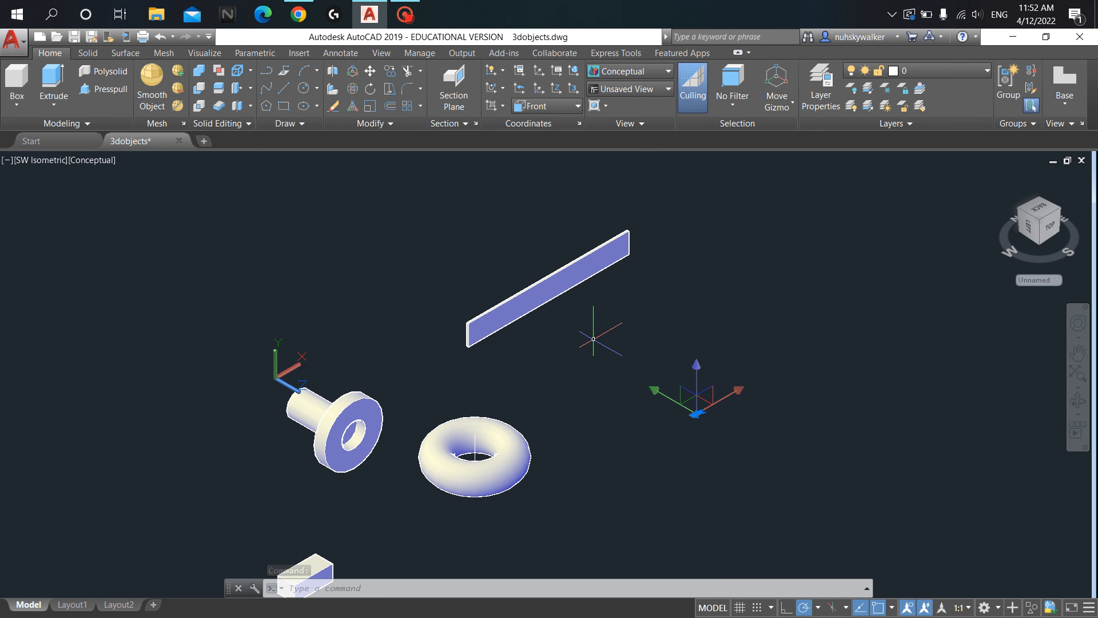
{"action": "left_click", "coordinate": [405, 14]}
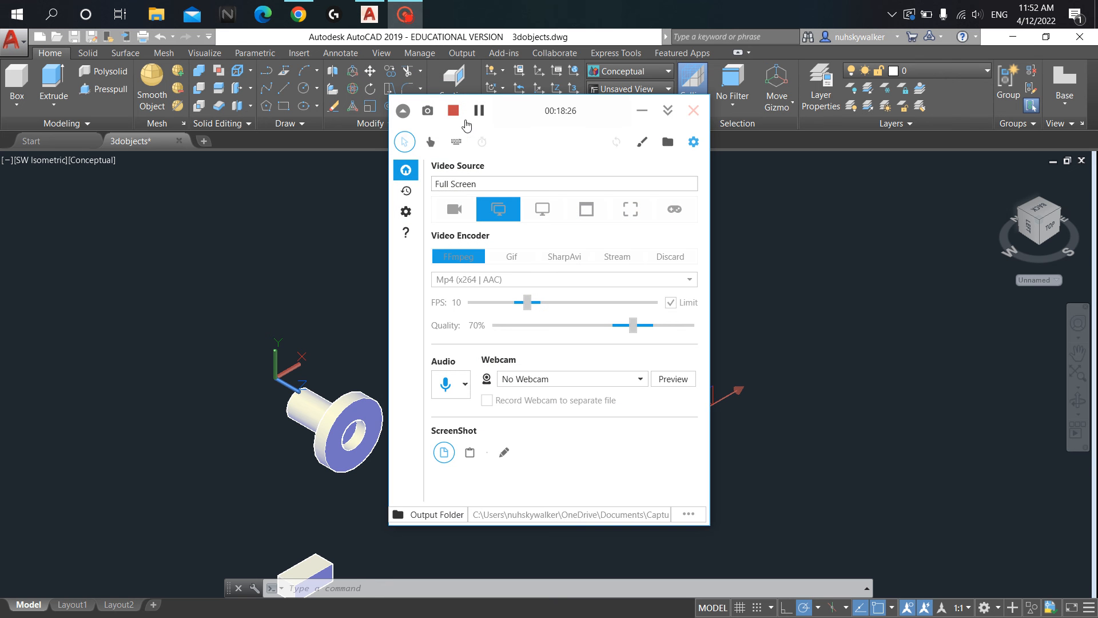